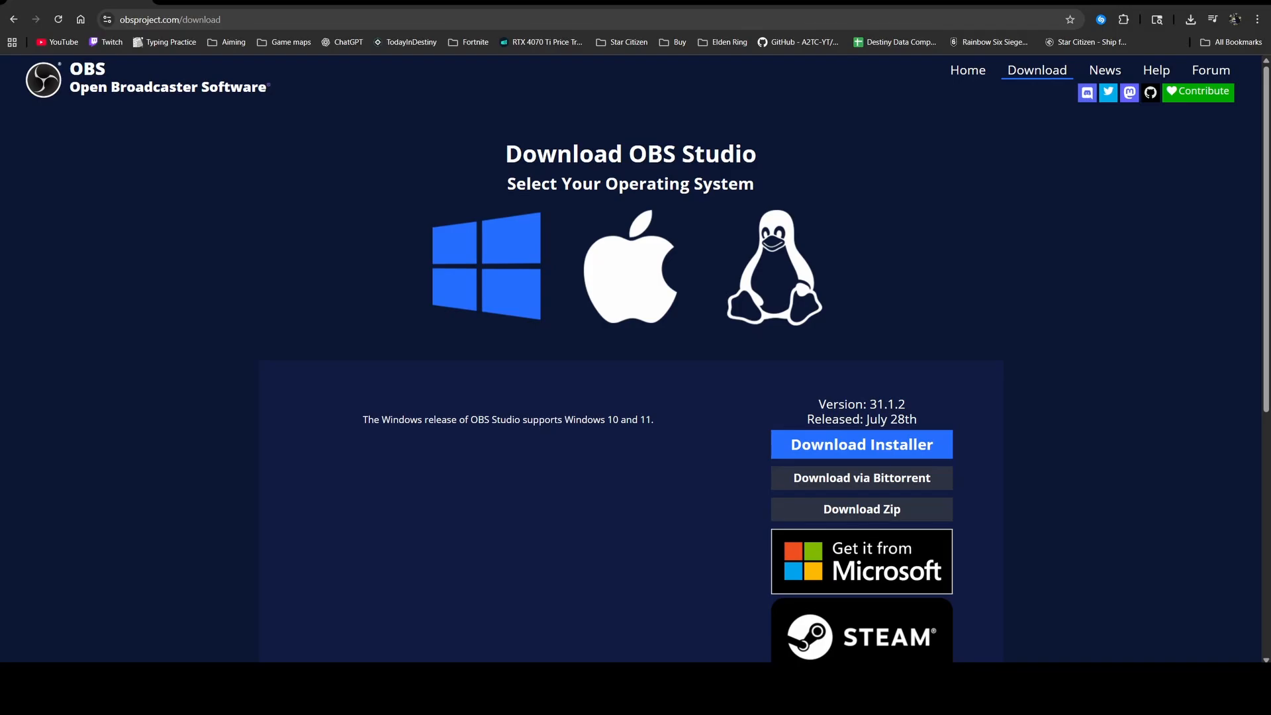
left_click(486, 680)
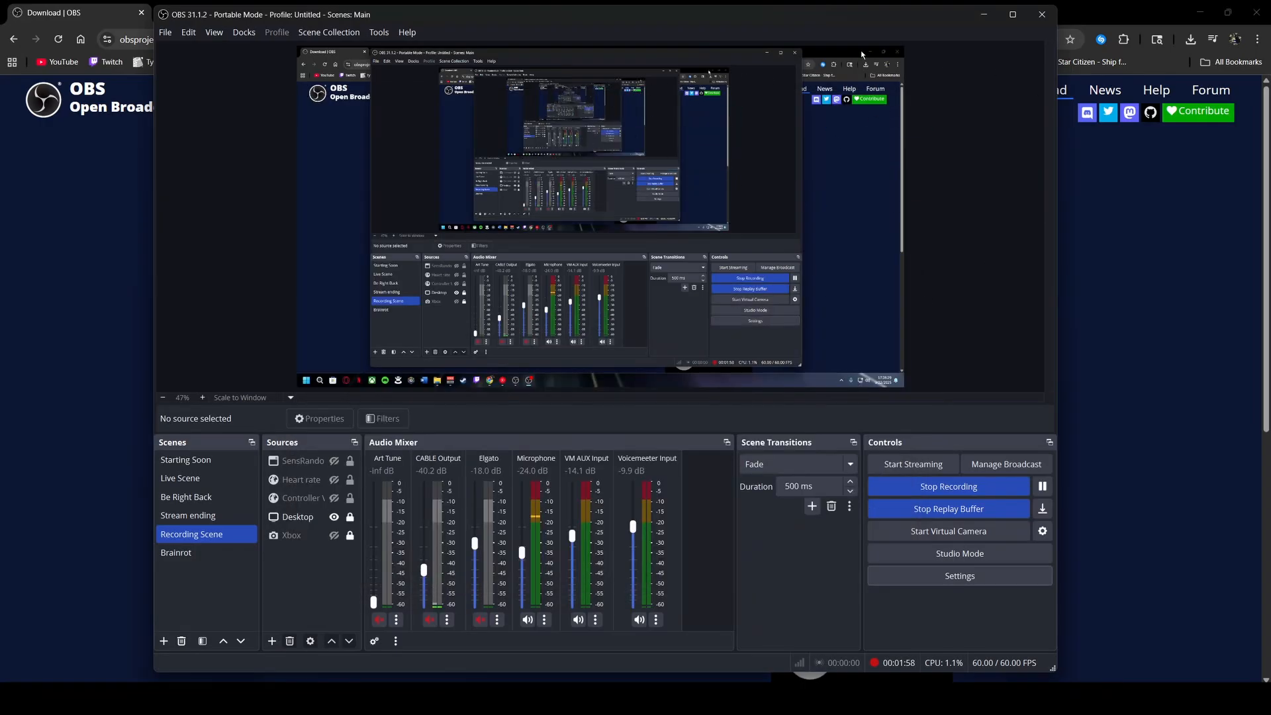
left_click(983, 14)
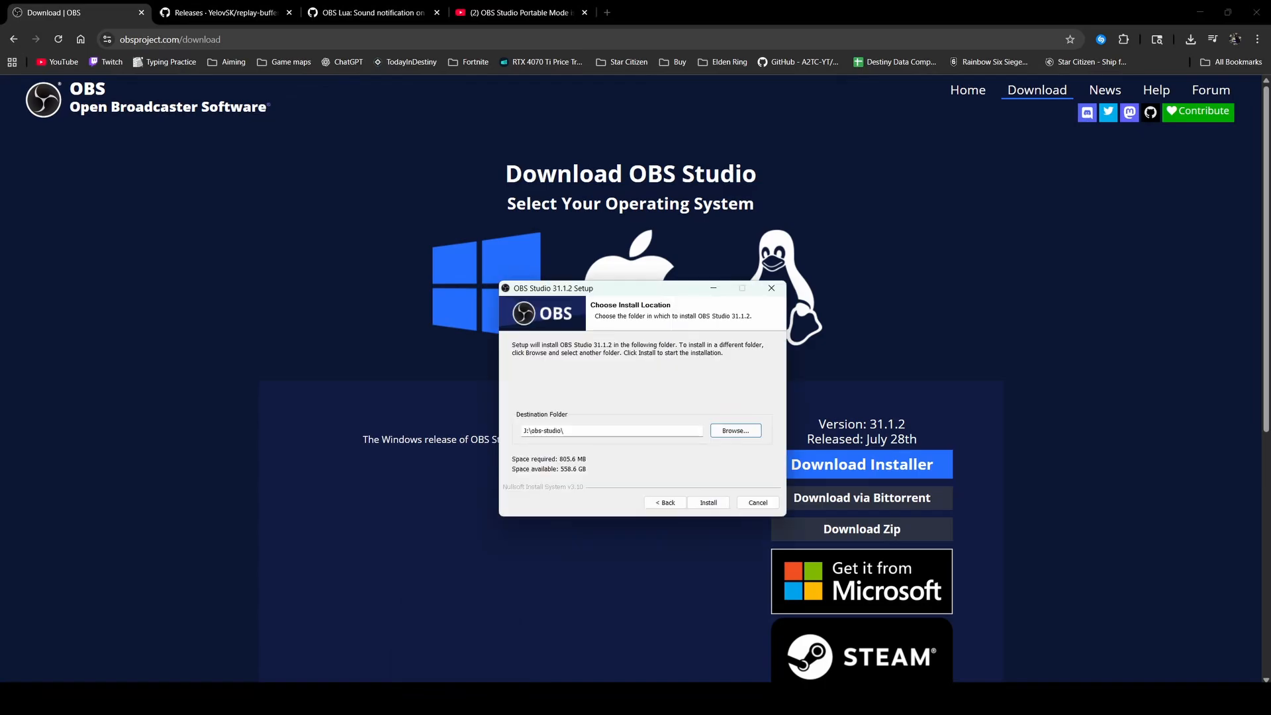
Try to install OBS Studio 31.1.2 into the obs-studio destination folder and cancel the setup
left_click_drag(625, 289, 594, 261)
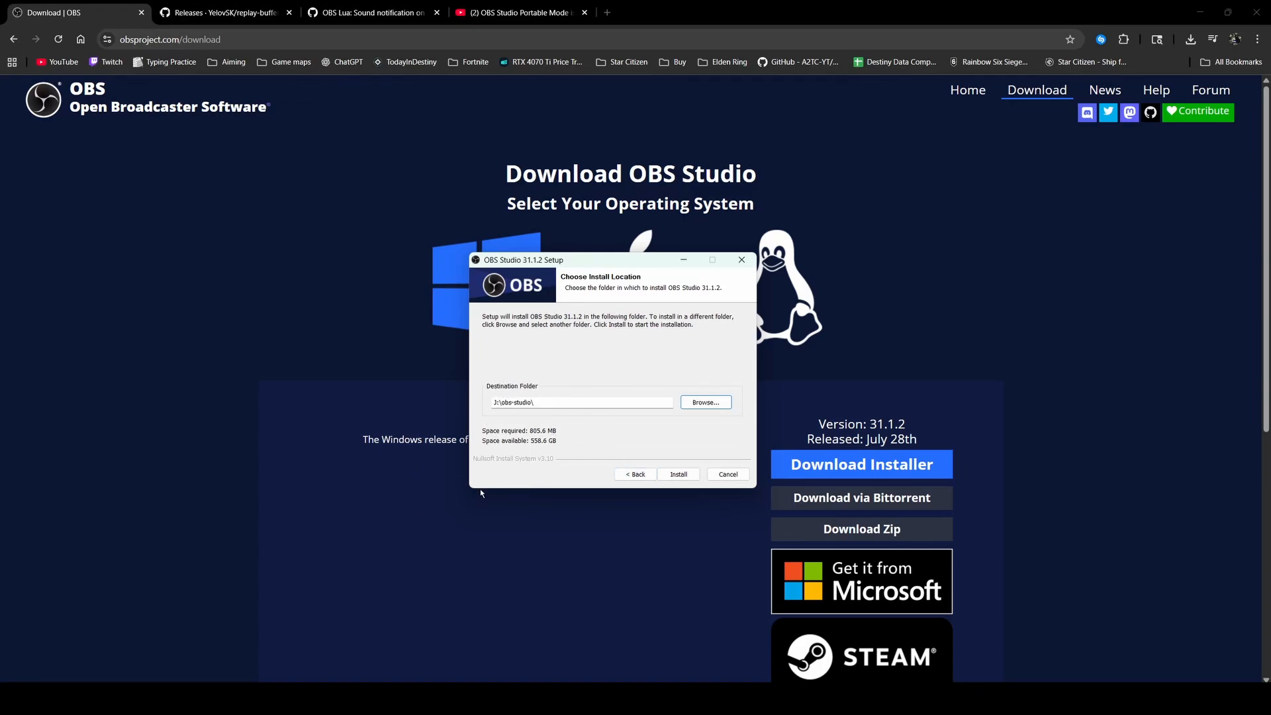
key("Return")
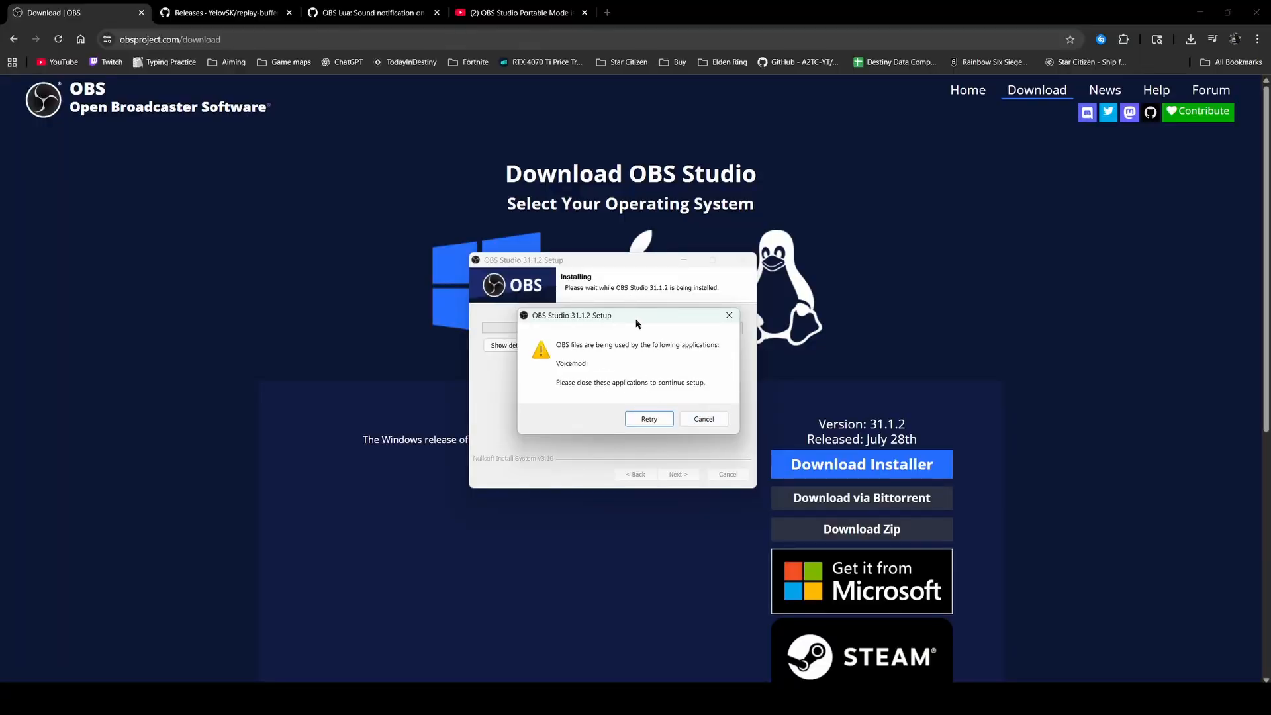
left_click_drag(638, 317, 623, 302)
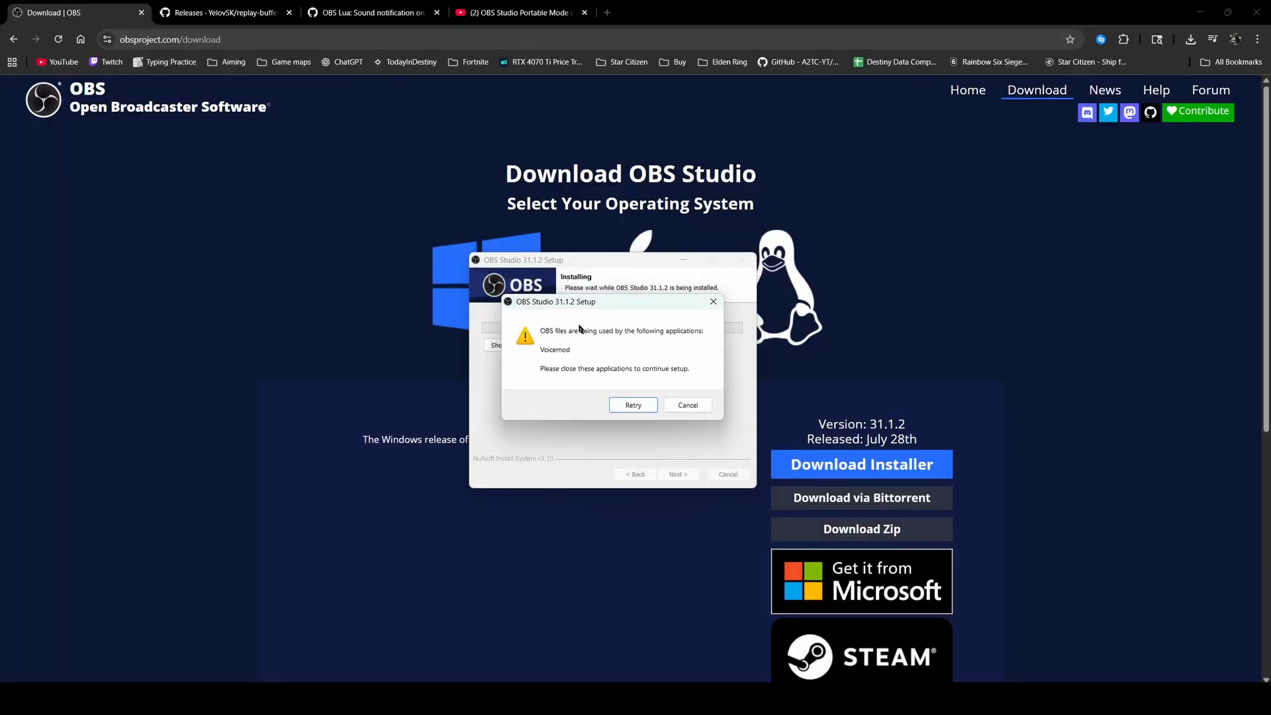
mouse_move(644, 308)
left_mouse_down()
mouse_move(646, 326)
mouse_move(642, 310)
left_mouse_up()
left_click(703, 411)
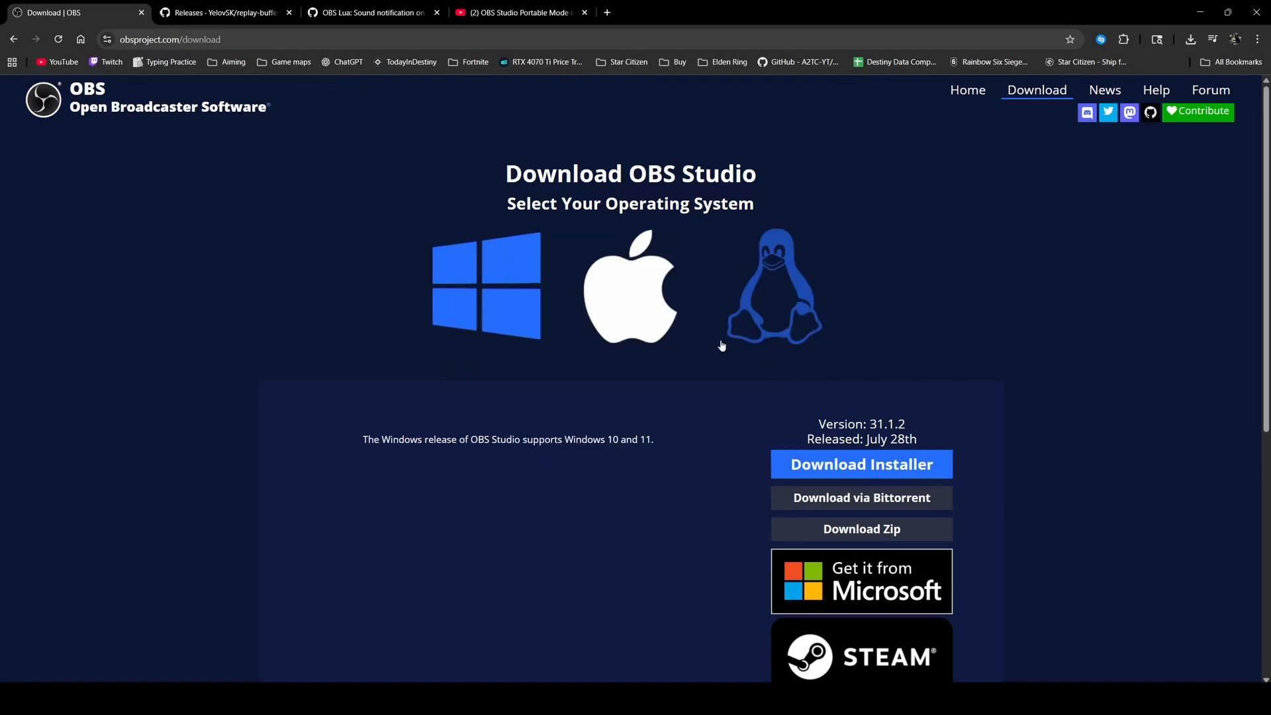
left_click(459, 700)
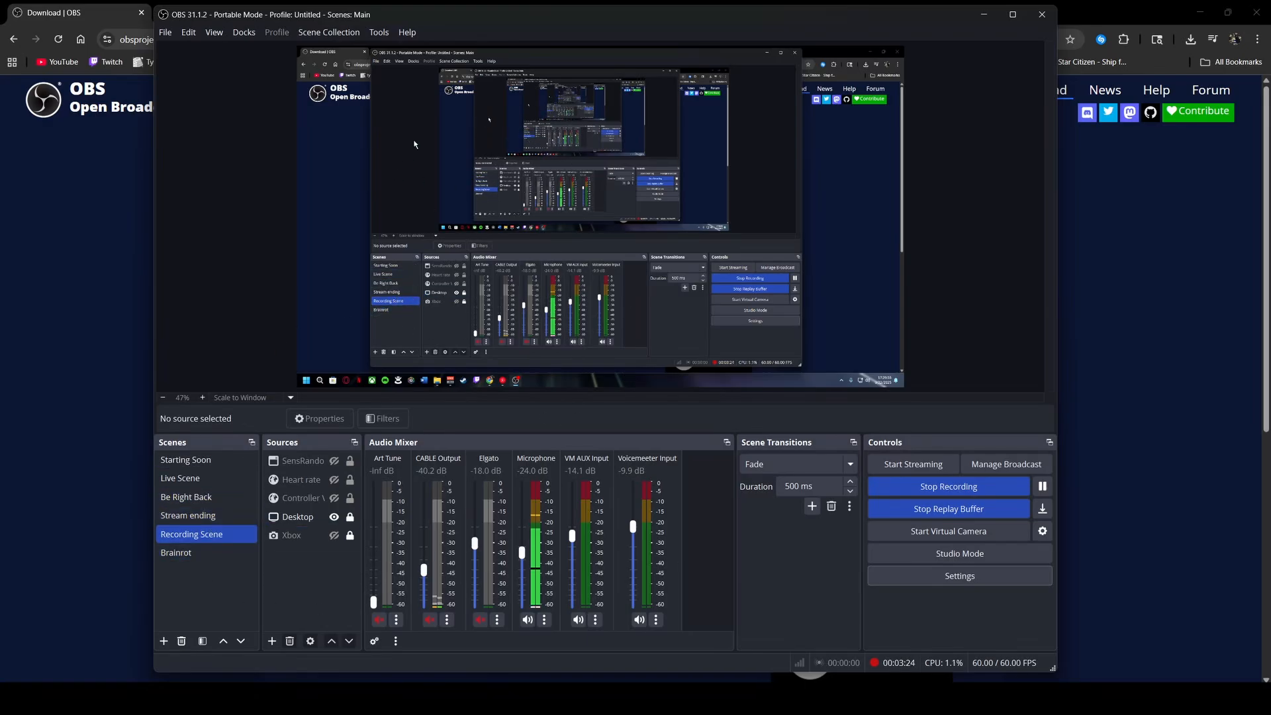
left_click_drag(504, 16, 503, 13)
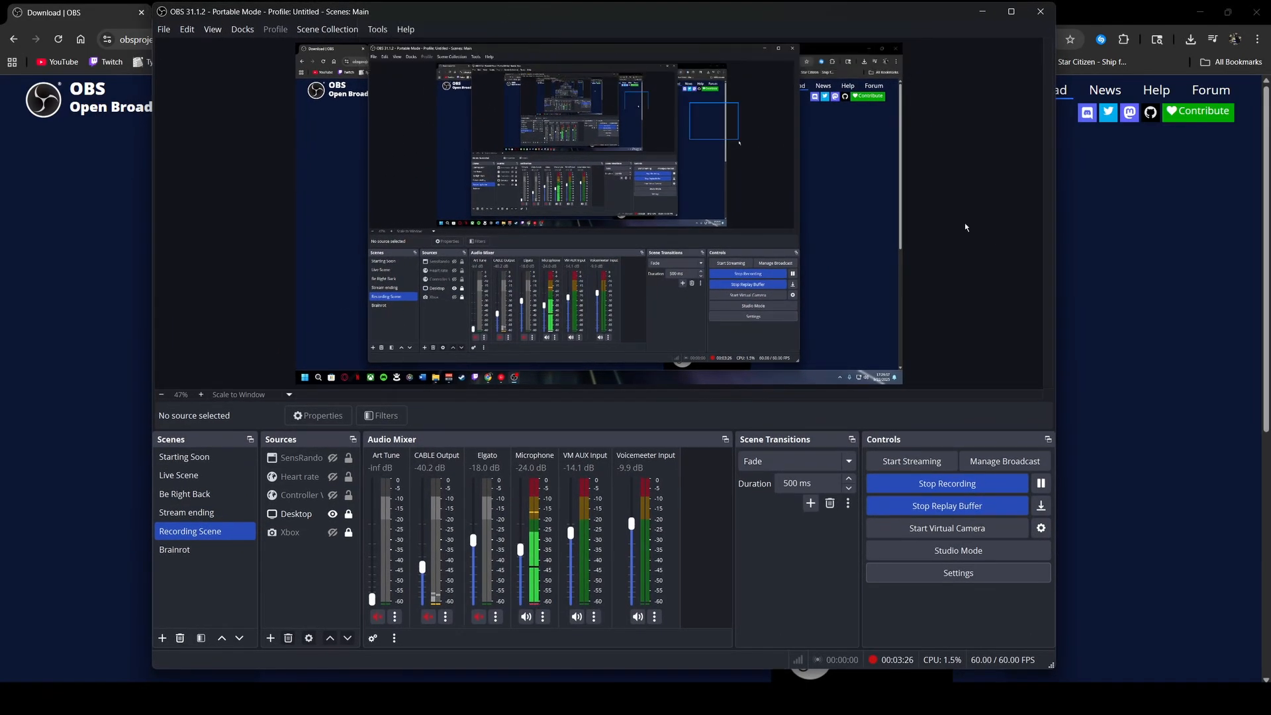
mouse_move(1055, 336)
left_mouse_down()
mouse_move(1115, 337)
mouse_move(1053, 338)
left_mouse_up()
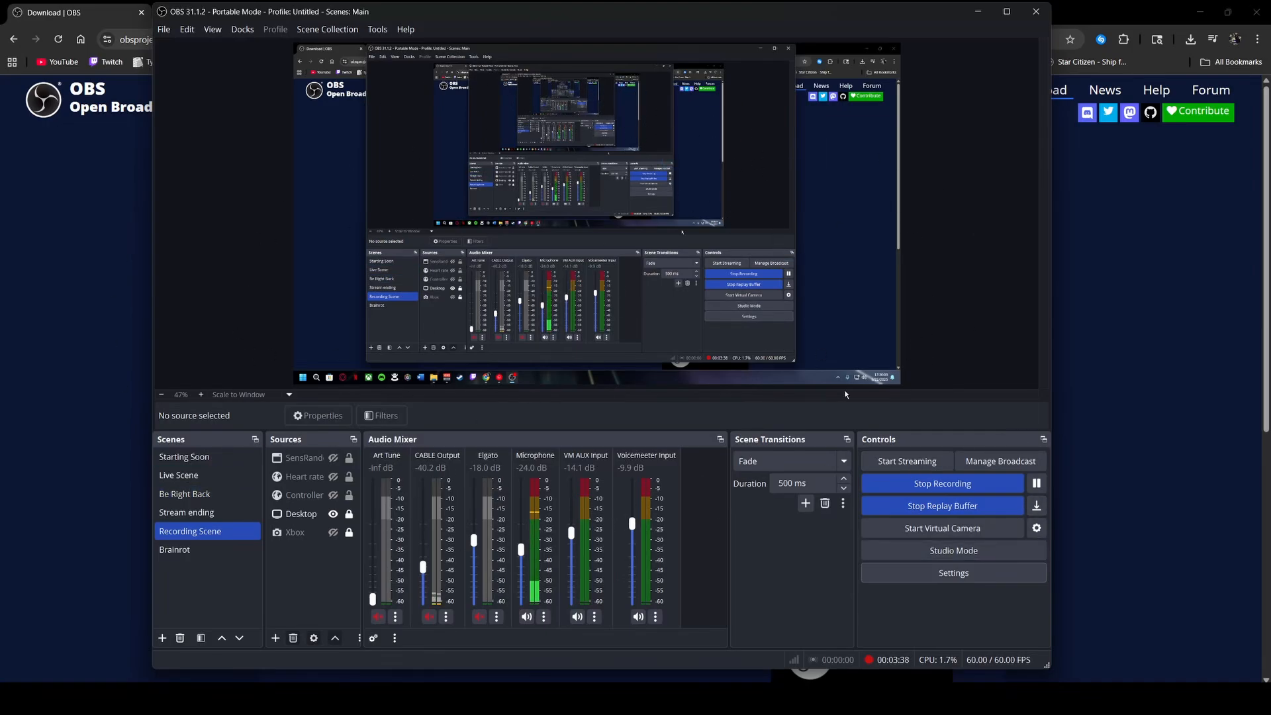
left_click(971, 15)
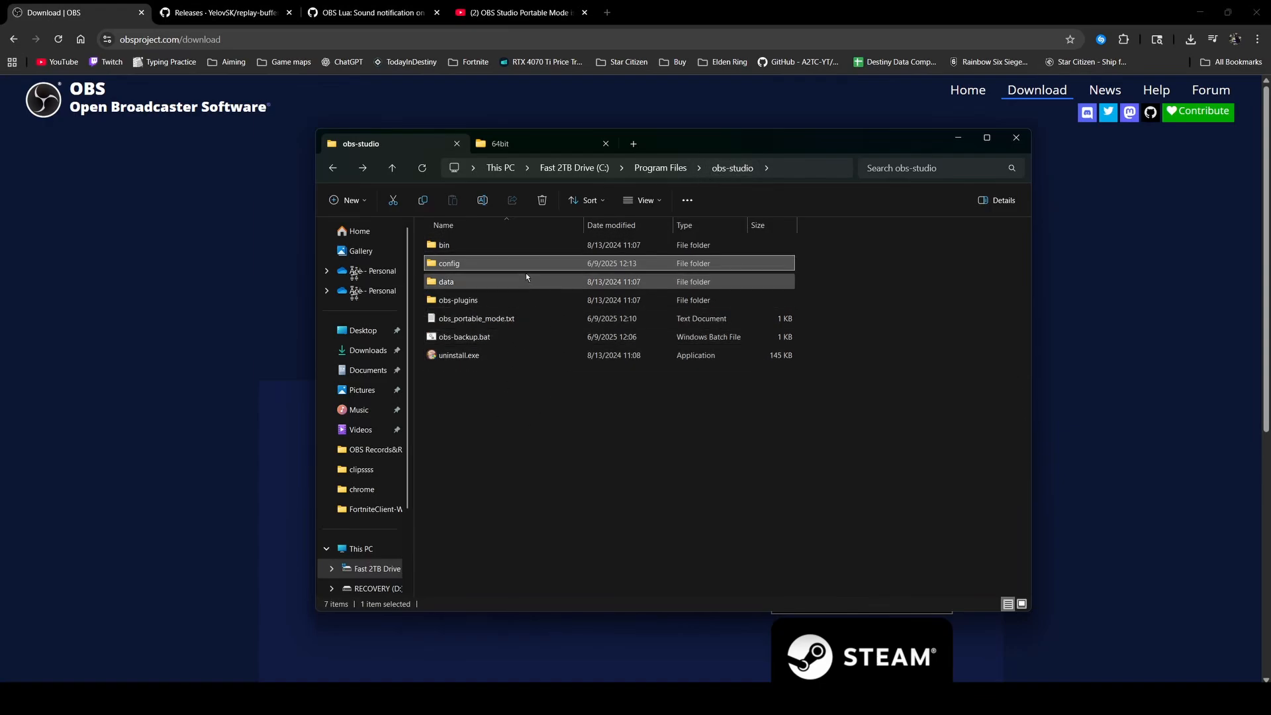
Open obs_portable_mode.txt from the obs-studio program folder, read its note on portable mode, and close it
left_click(498, 409)
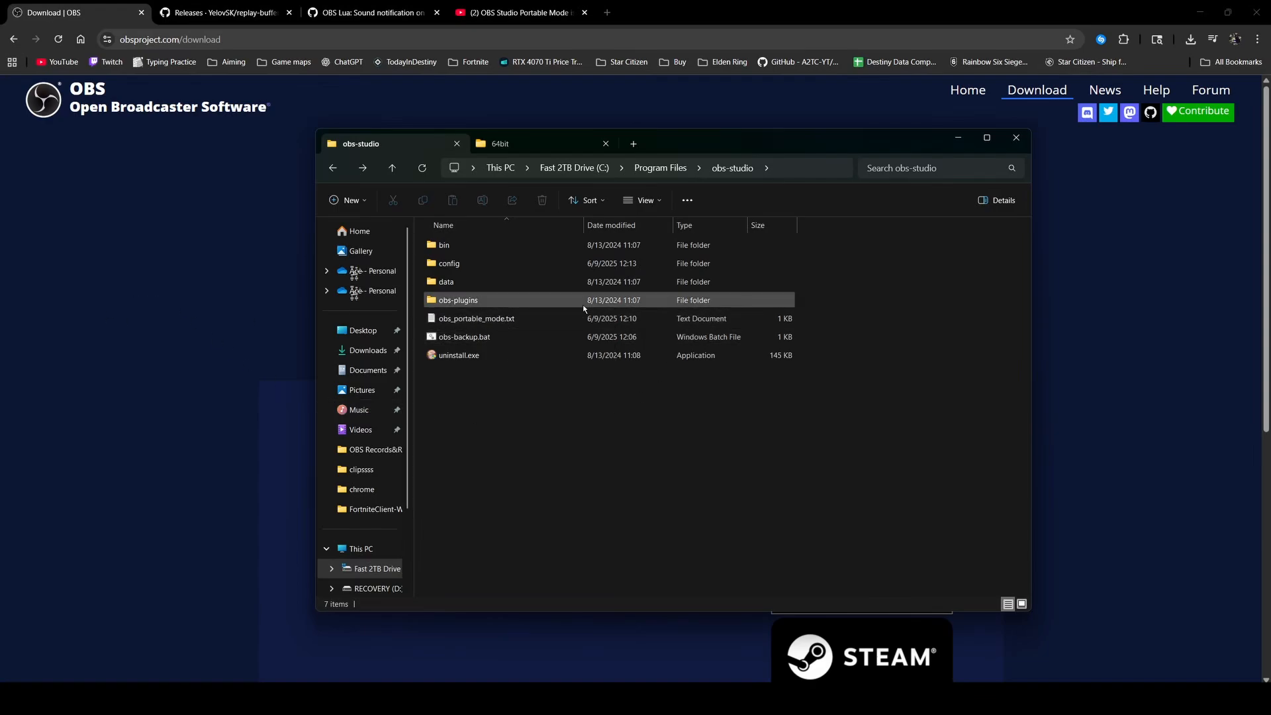
double_click(555, 317)
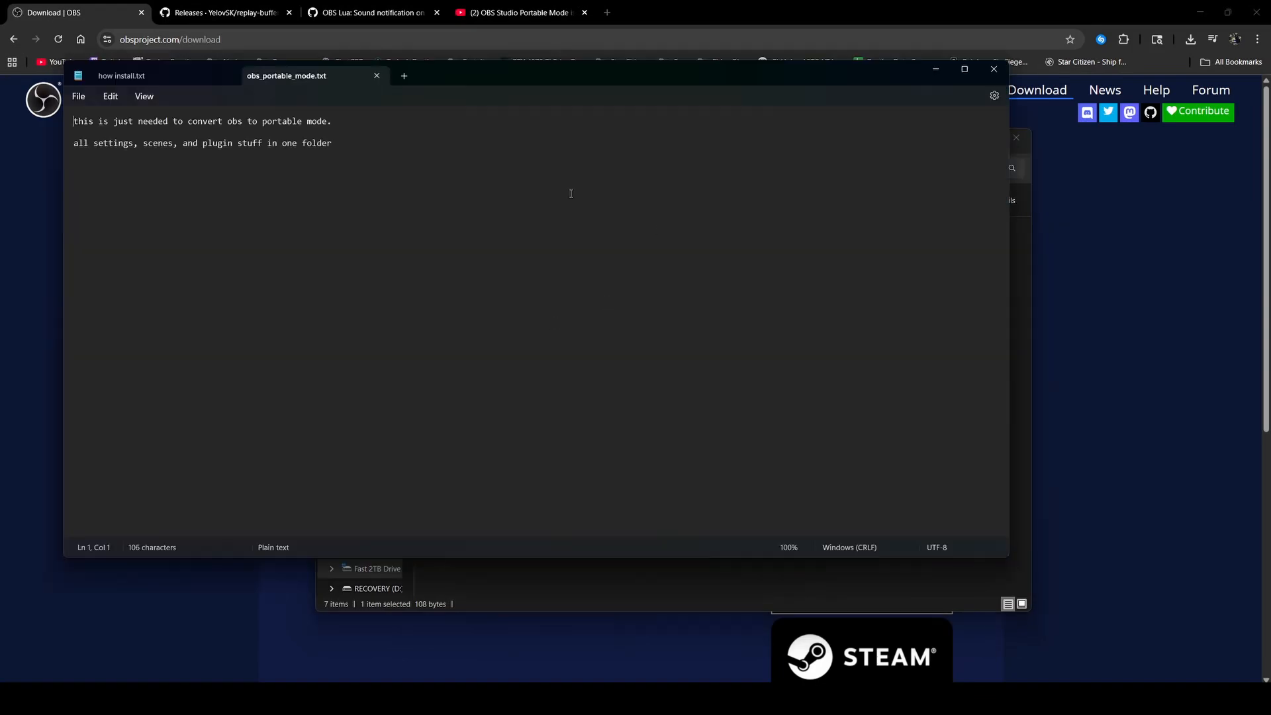
left_click_drag(460, 78, 665, 171)
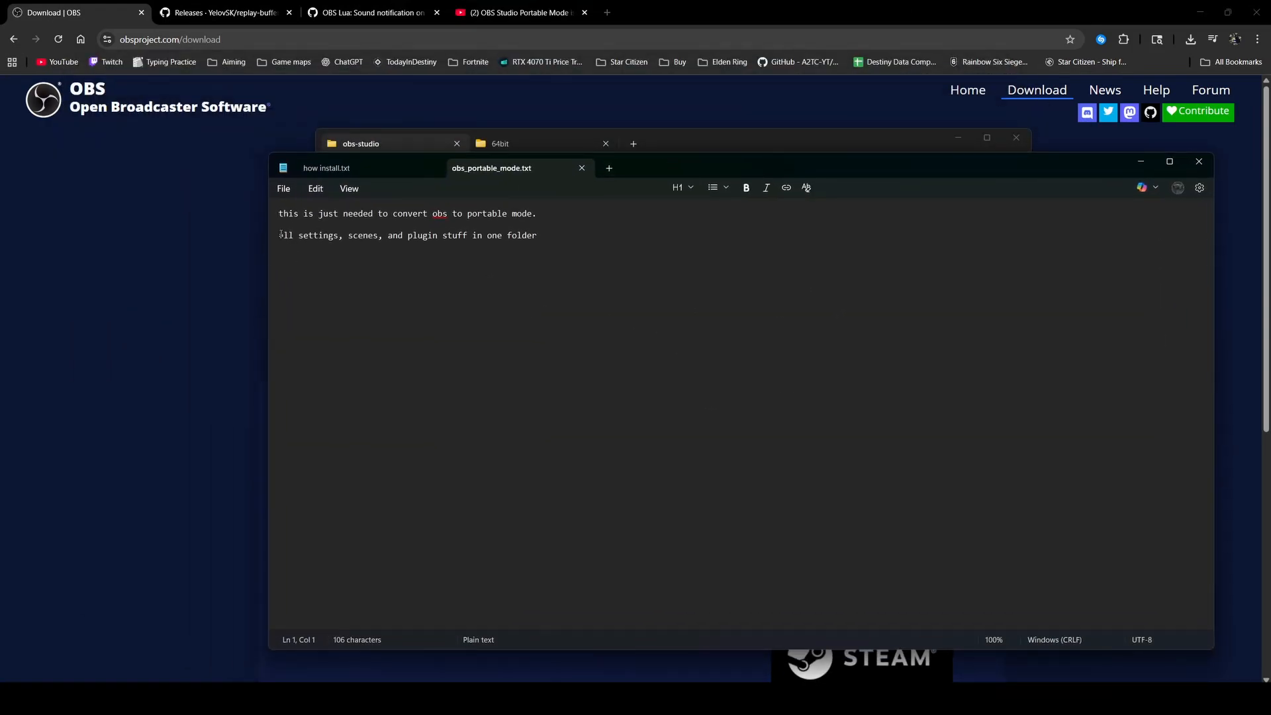
left_click_drag(281, 235, 512, 236)
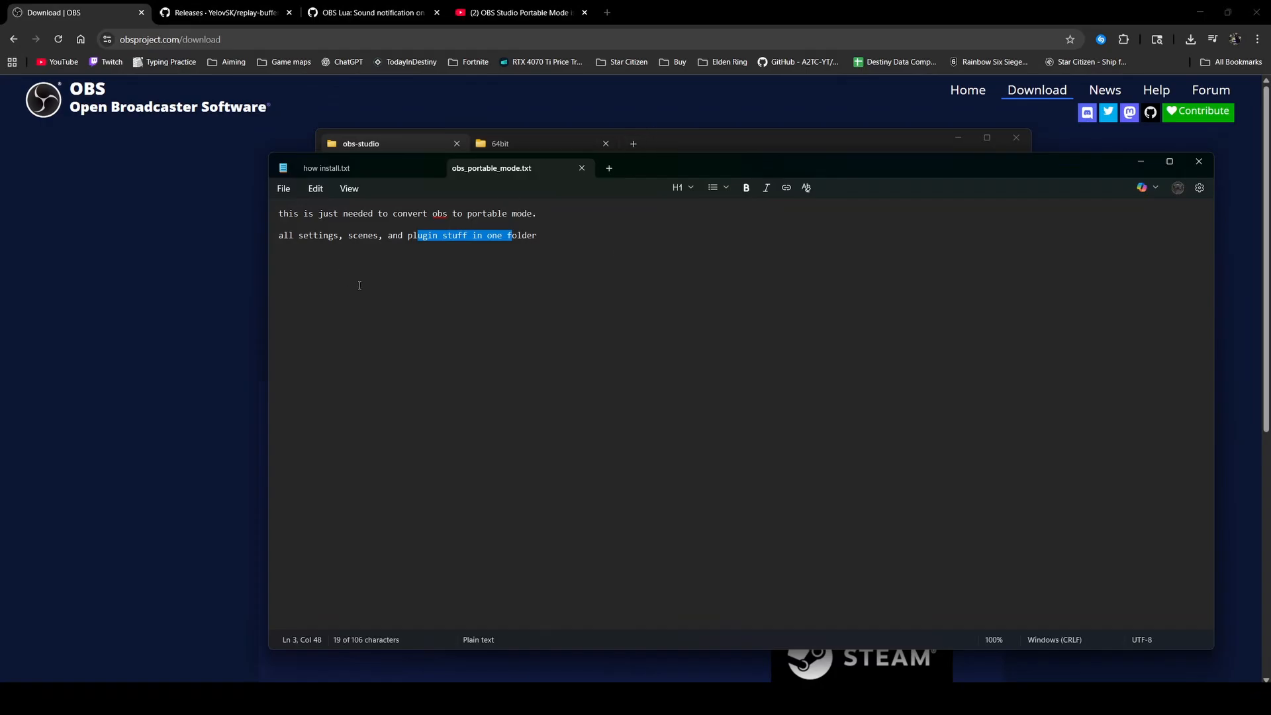
left_click(581, 168)
left_click(436, 168)
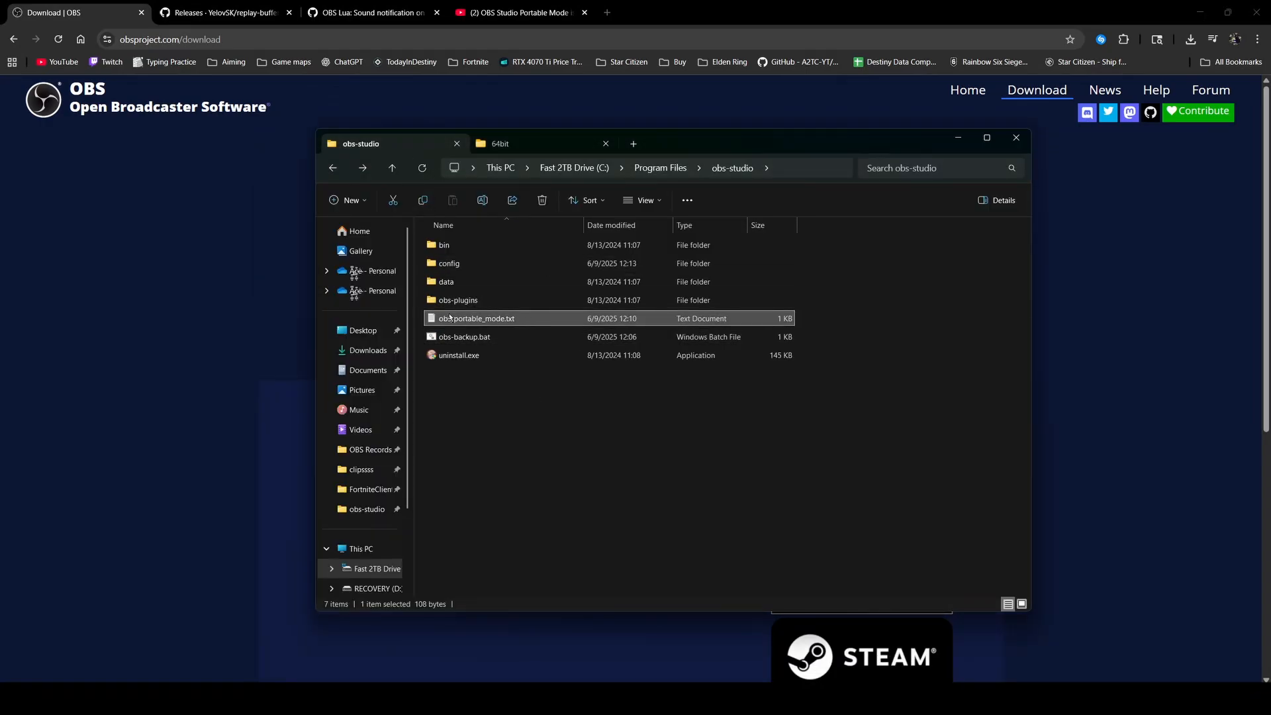
Examine the basic folder and the crash report in the crashes folder inside config\obs-studio
double_click(475, 264)
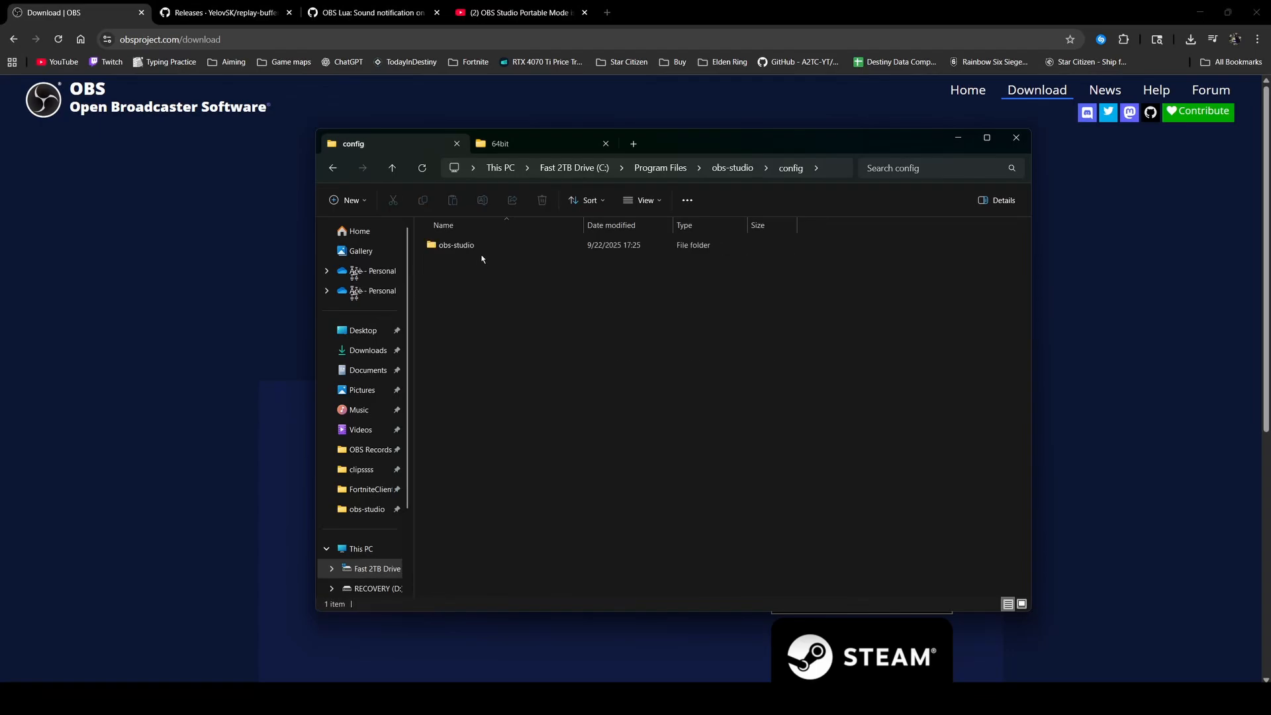
double_click(471, 250)
double_click(469, 242)
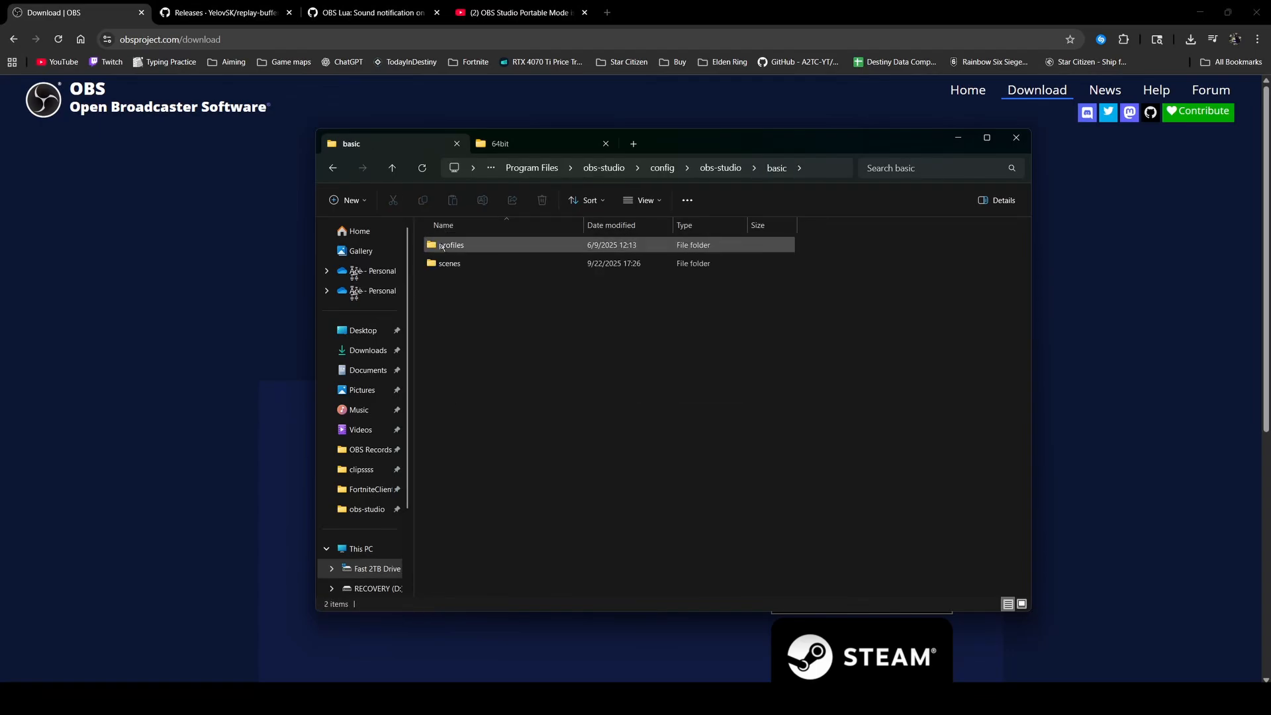
key("alt+Left")
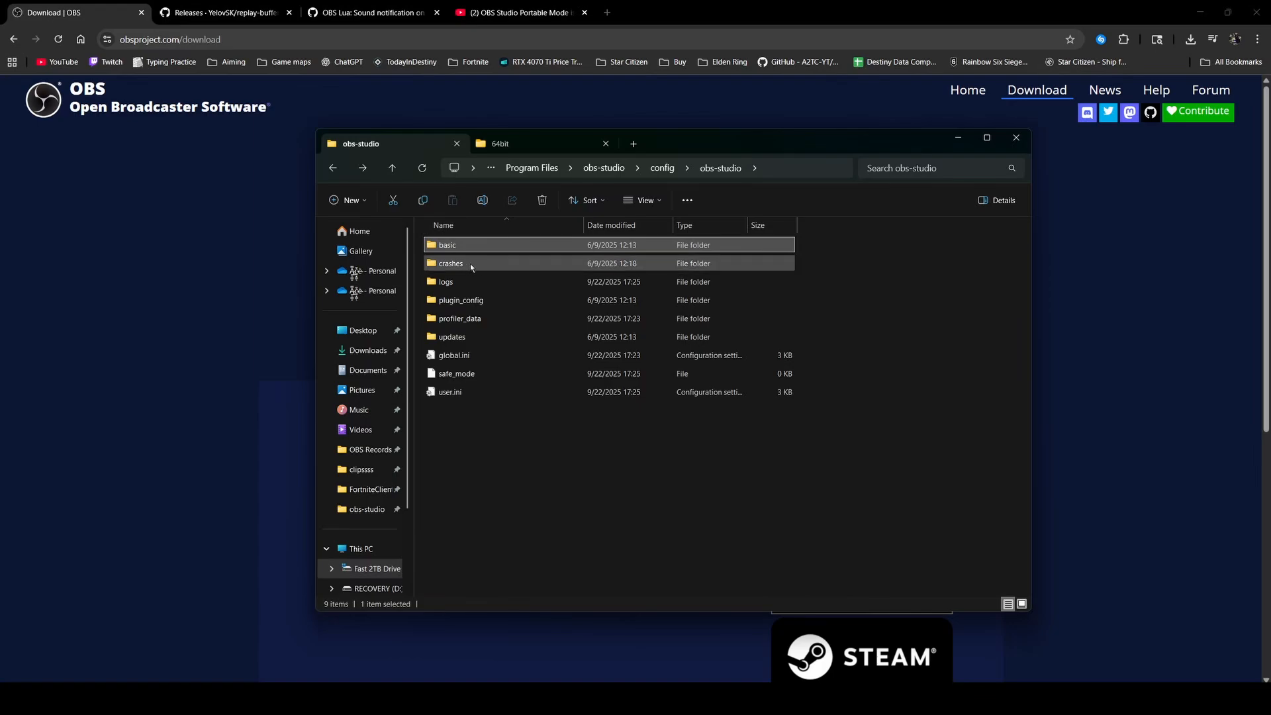
double_click(470, 264)
double_click(551, 247)
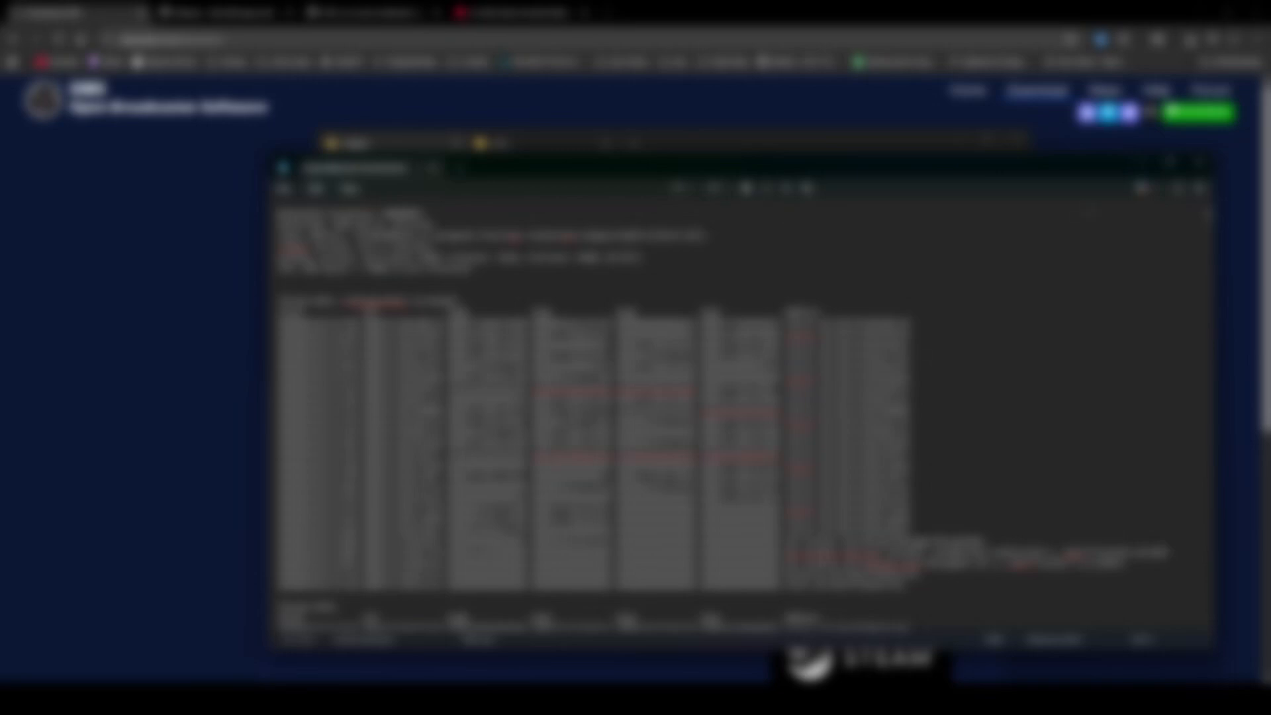
left_click(1198, 163)
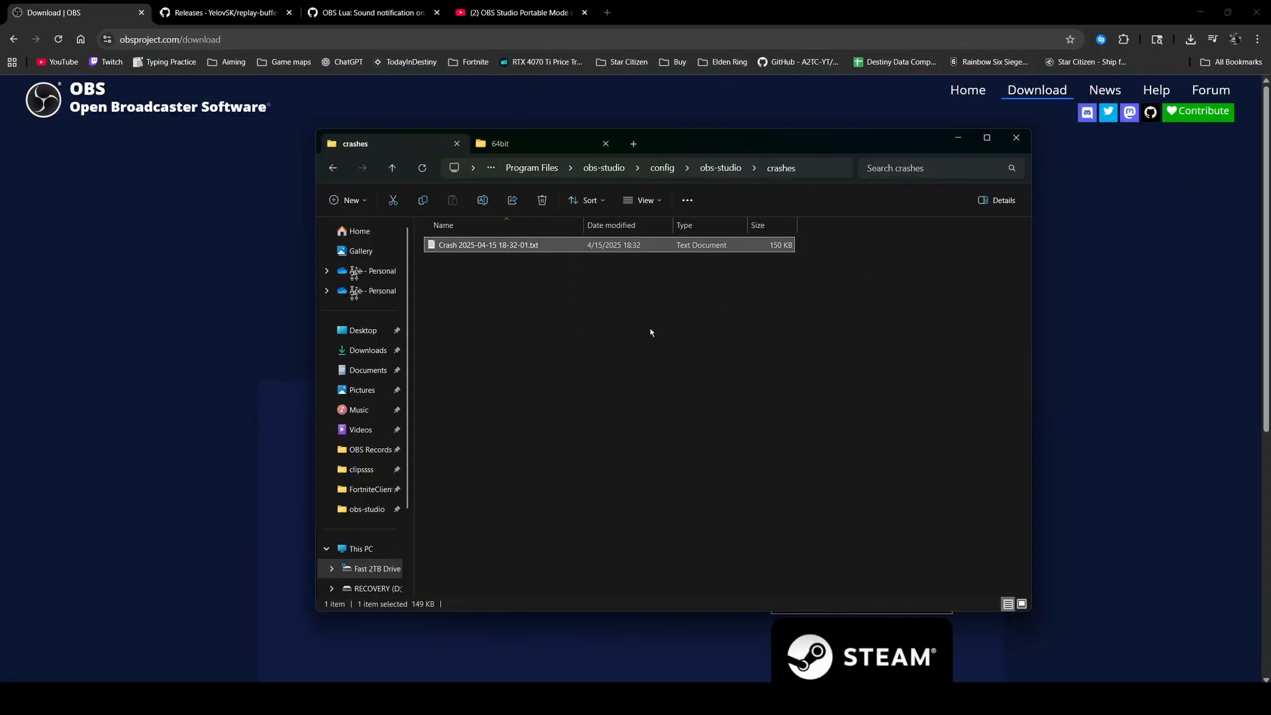
key("alt+Up")
Look through the logs and plugin_config folders and return to the obs-studio folder in Program Files
double_click(492, 283)
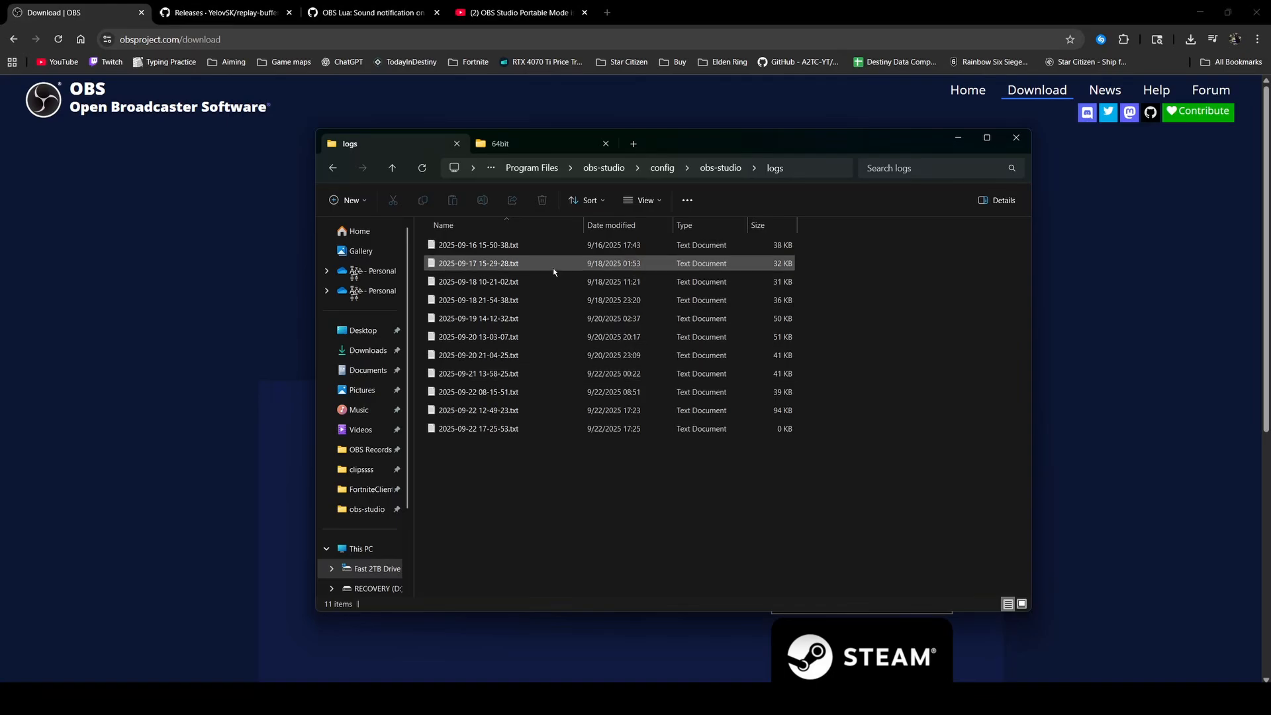
key("alt+Left")
left_click(494, 300)
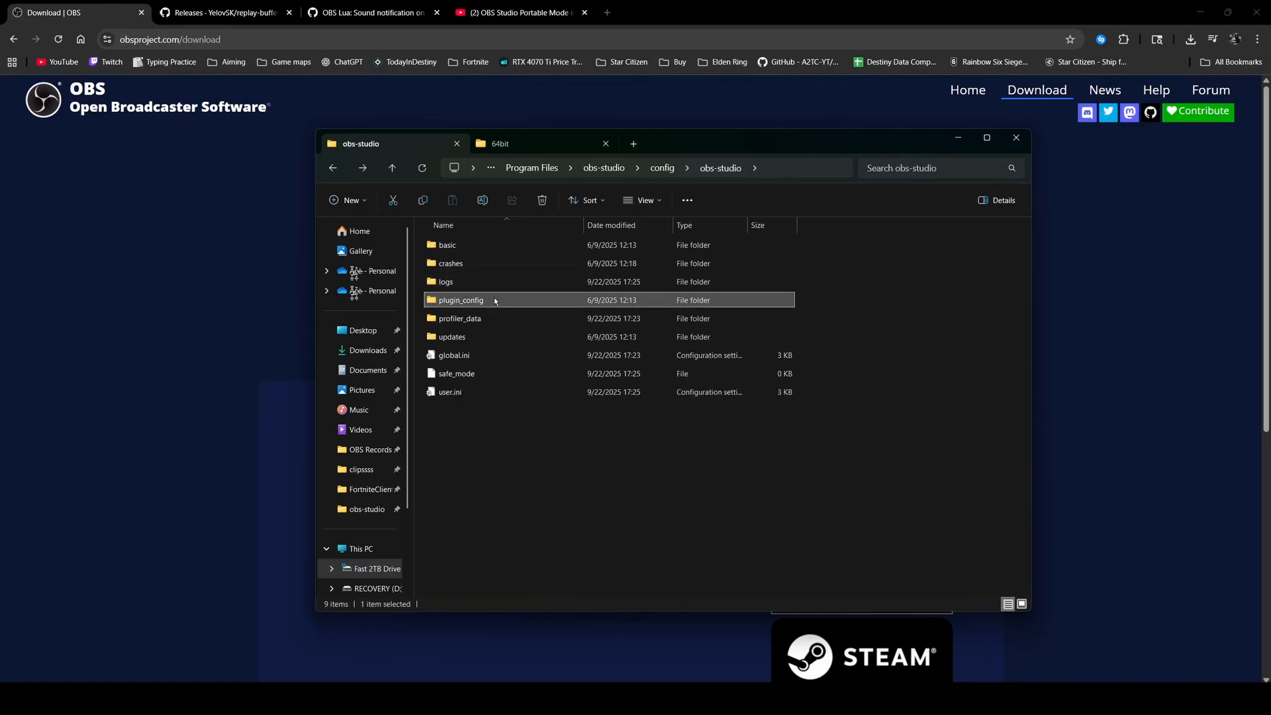
double_click(494, 299)
key("alt+Left")
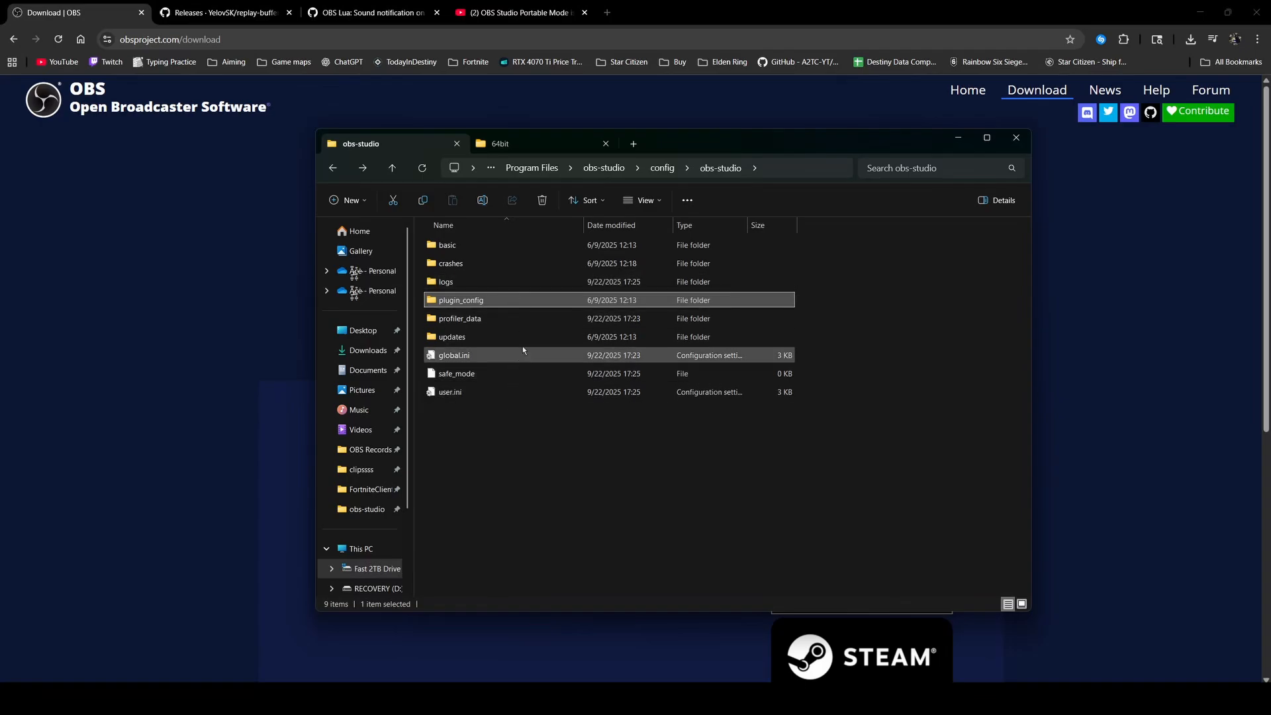
key("alt+Left")
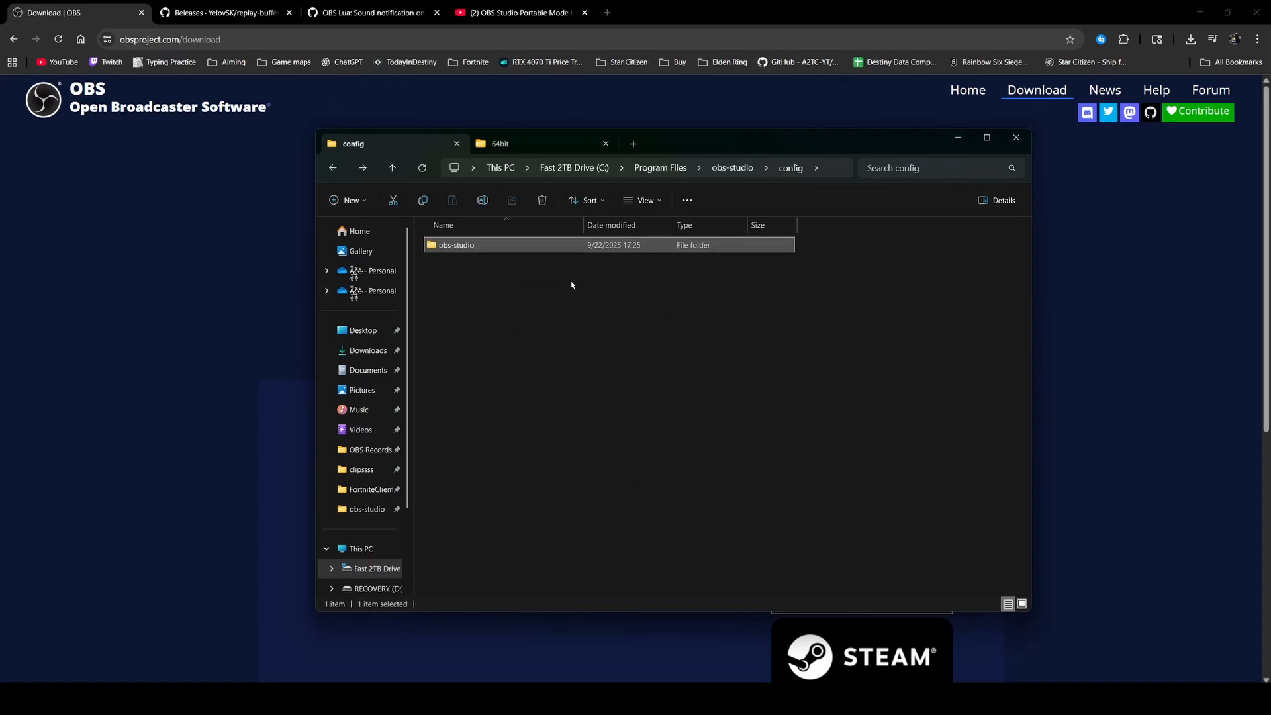
key("alt+Up")
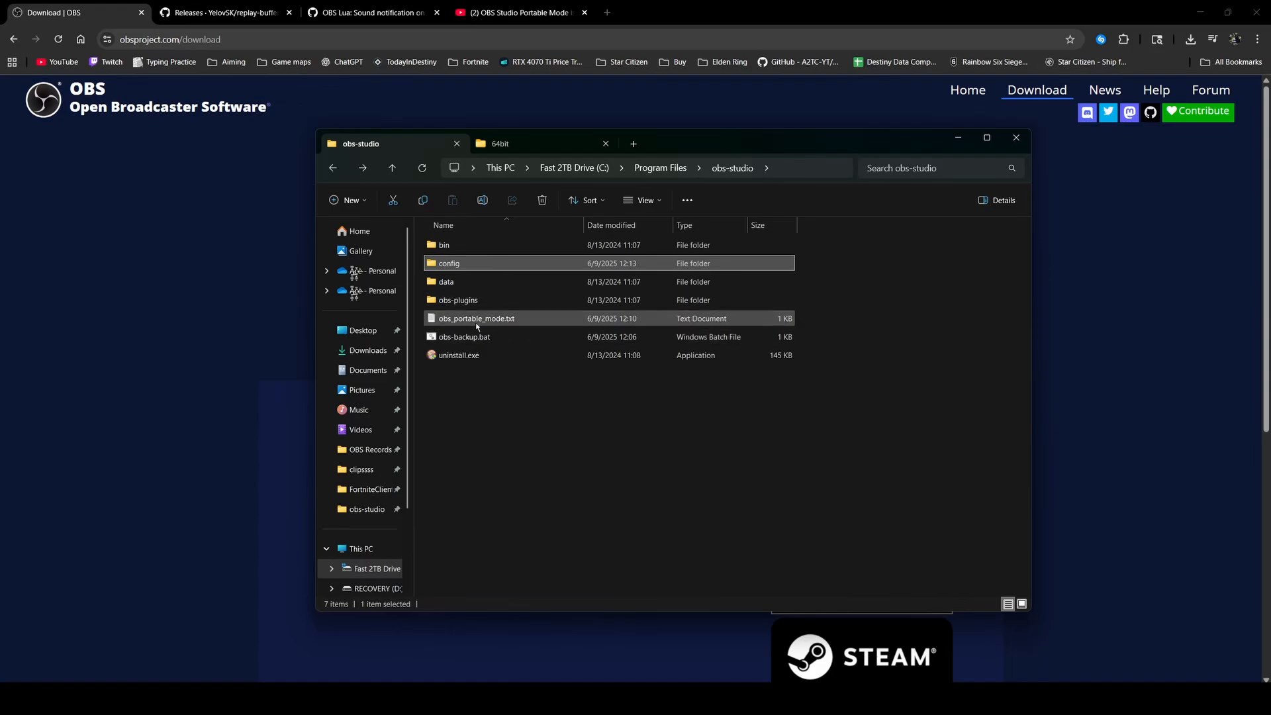
Switch to the YouTube video "OBS Studio Portable Mode is AMAZING and EASY to Setup!" and highlight its title
left_click(524, 322)
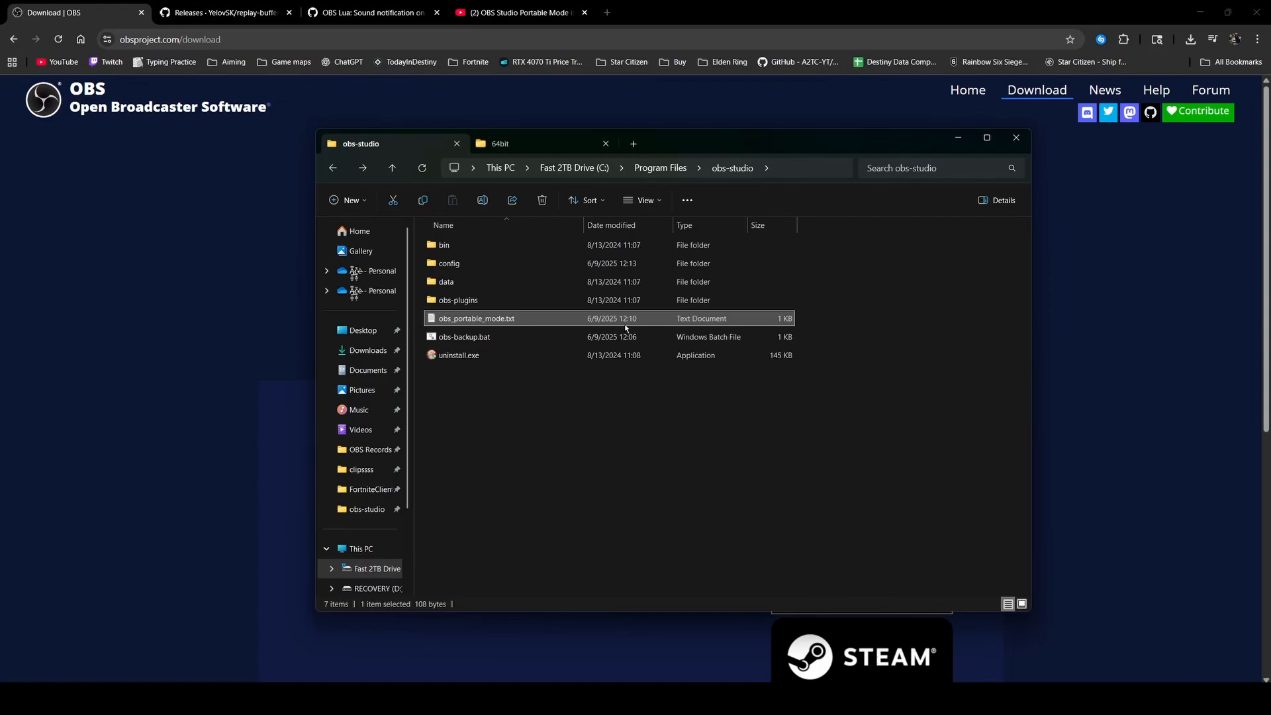
left_click_drag(715, 150, 639, 148)
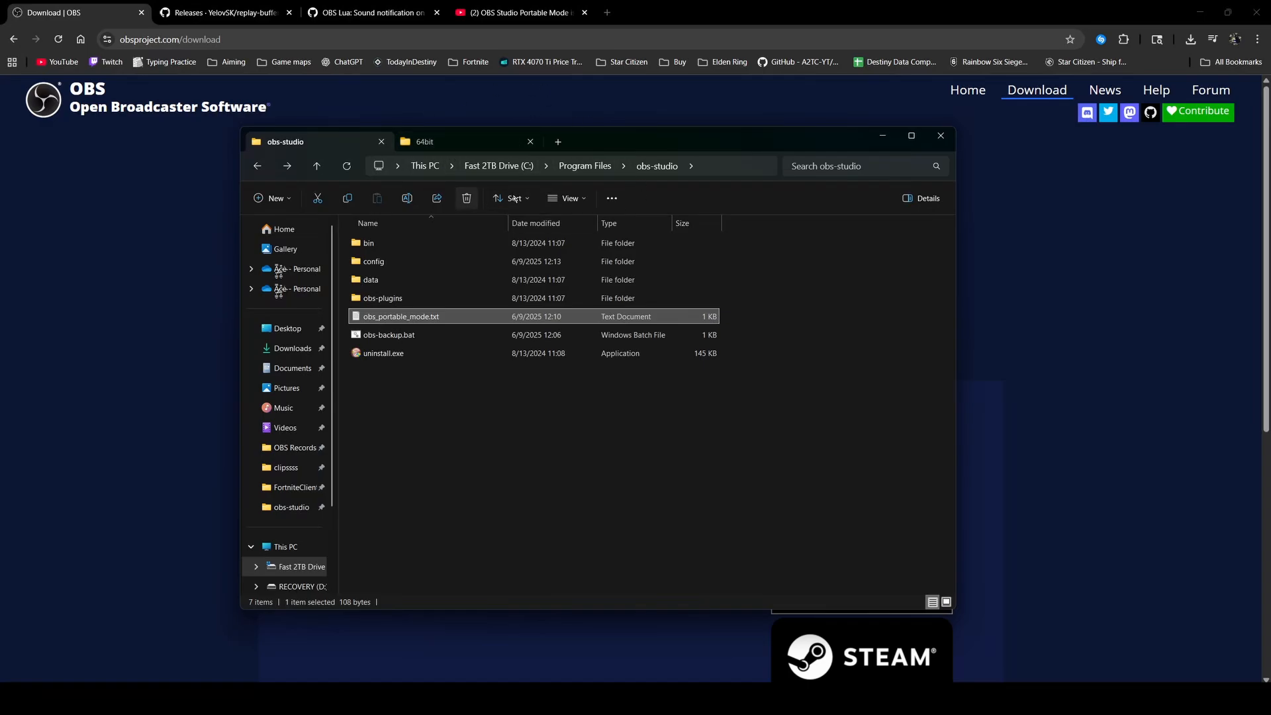
left_click(484, 14)
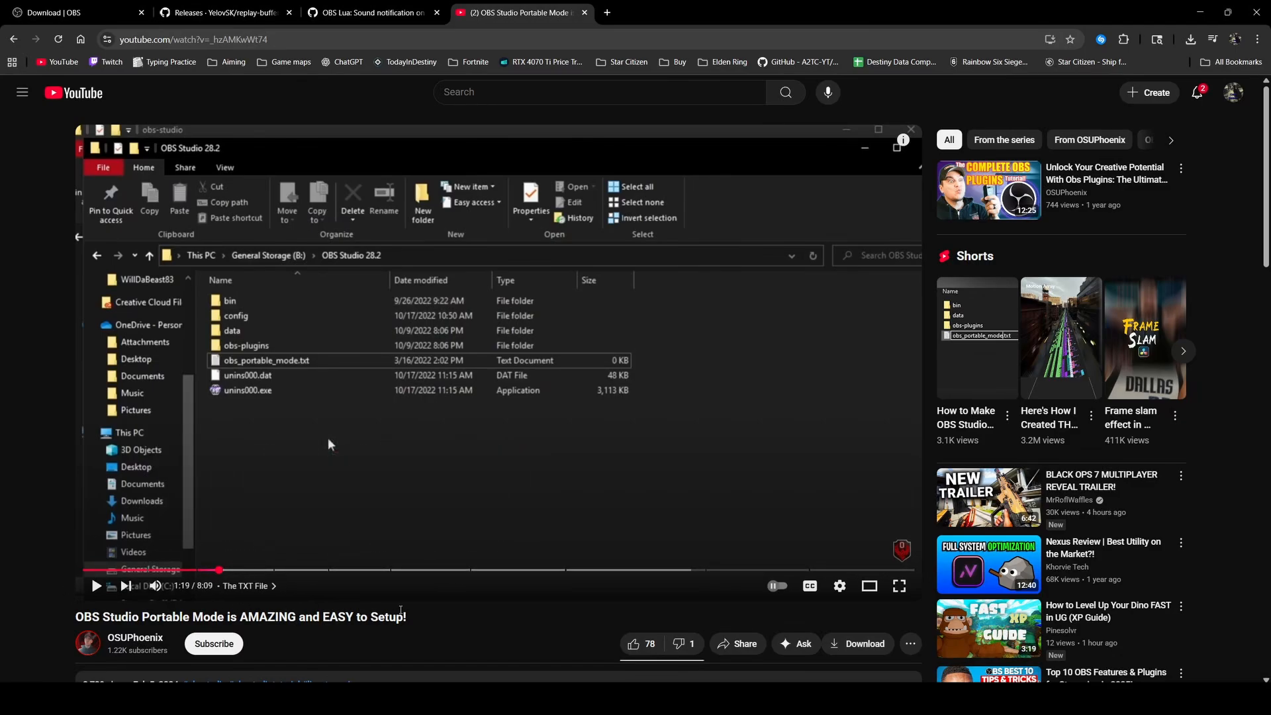
left_click_drag(404, 617, 76, 616)
left_click(457, 630)
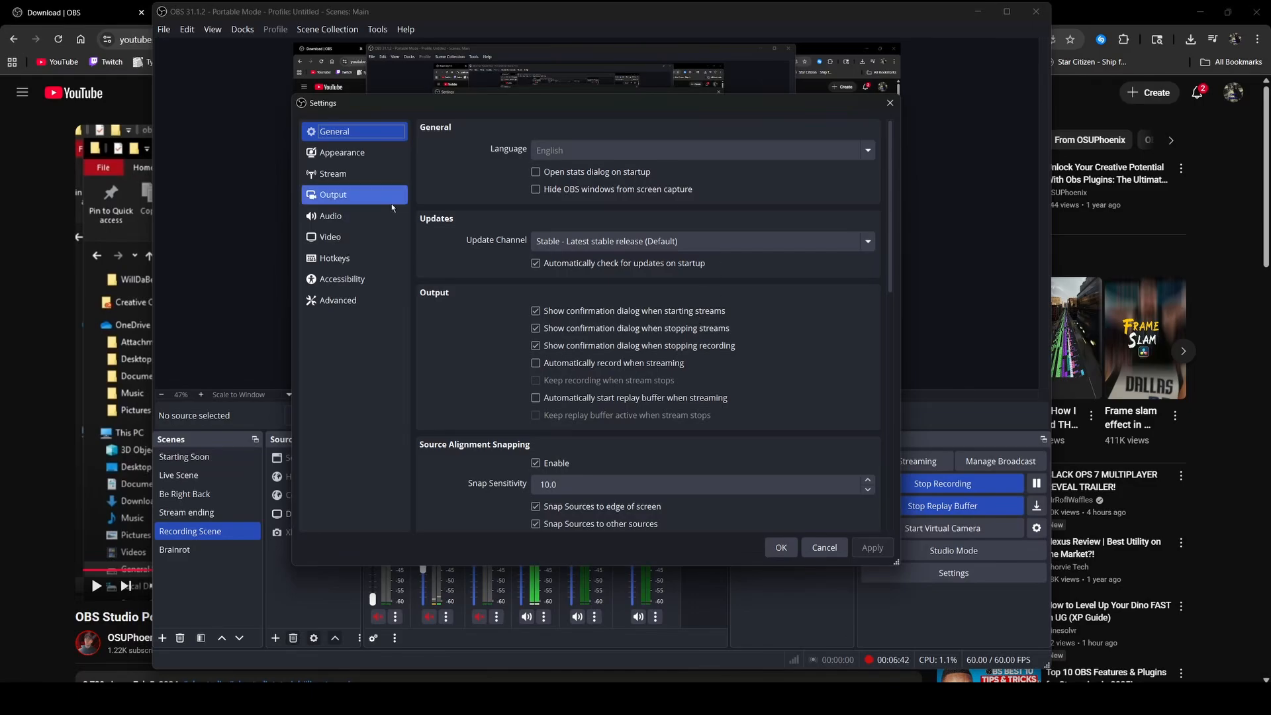
Look through all OBS settings categories, from General and Appearance to Hotkeys, Accessibility and Advanced
left_click(370, 198)
left_click(354, 172)
left_click(351, 155)
left_click(351, 135)
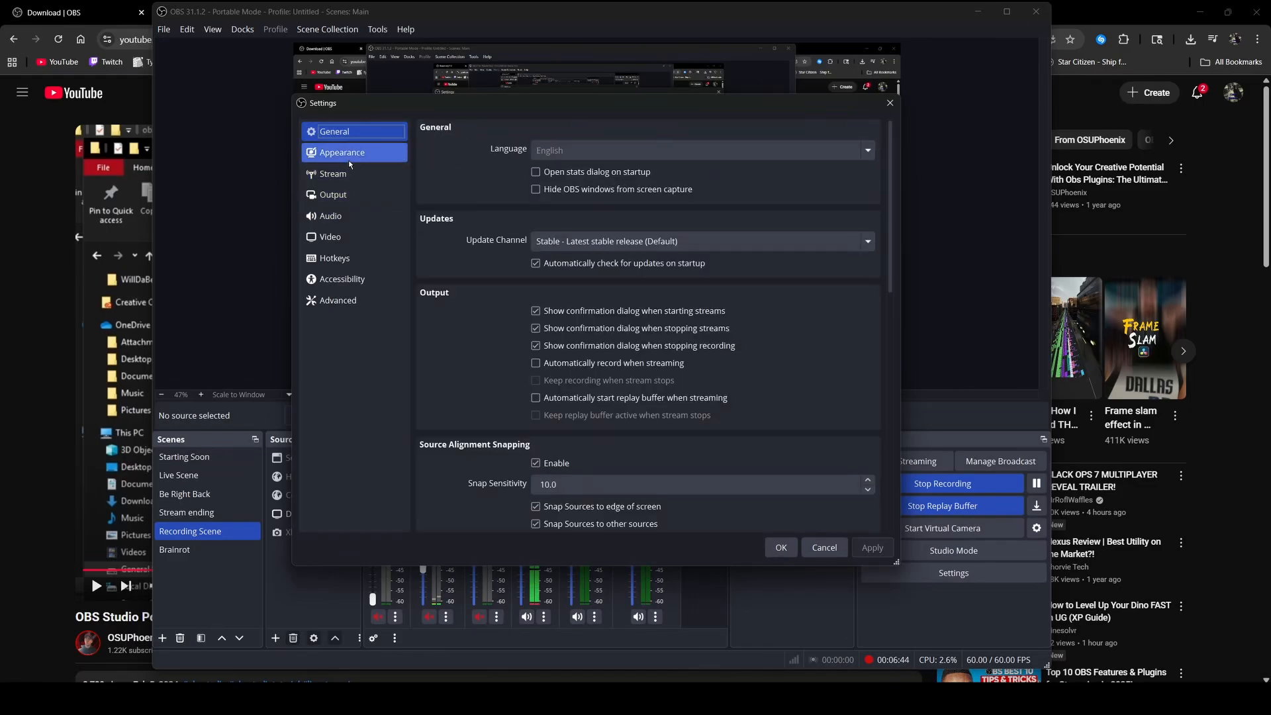
left_click(351, 155)
left_click(353, 173)
left_click(347, 195)
left_click(343, 217)
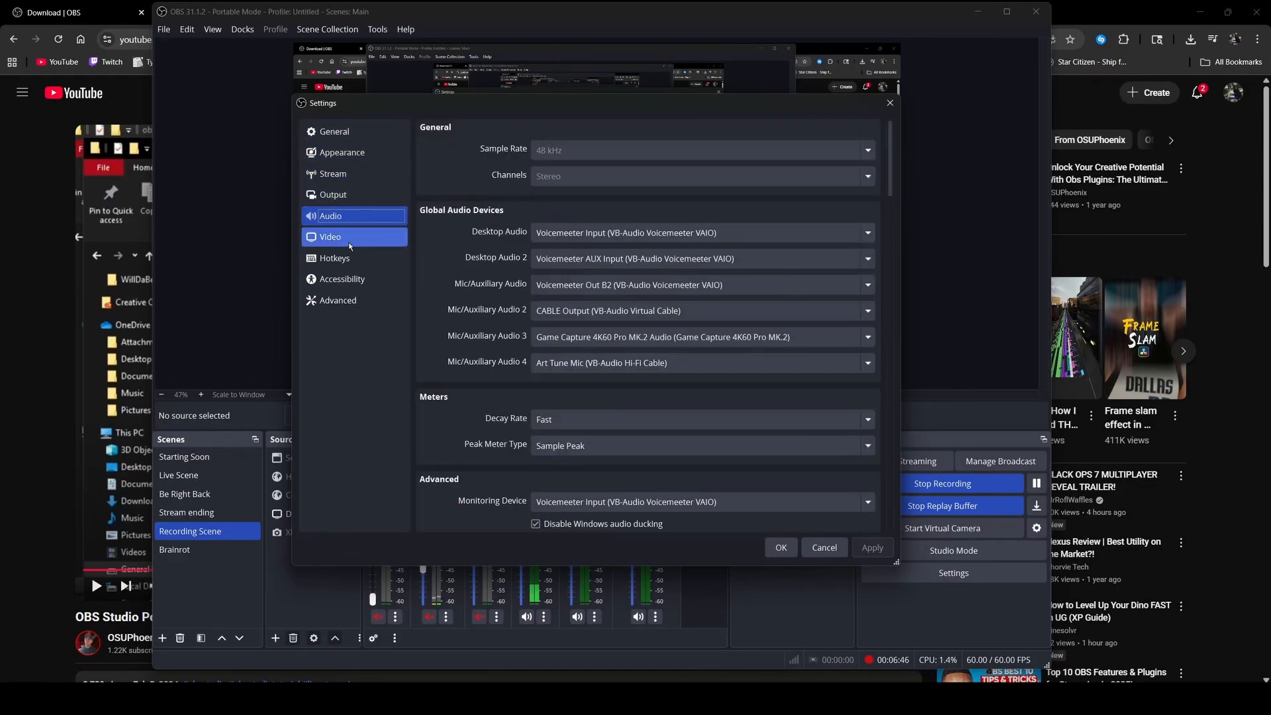
left_click(339, 237)
left_click(334, 260)
left_click(339, 279)
left_click(337, 300)
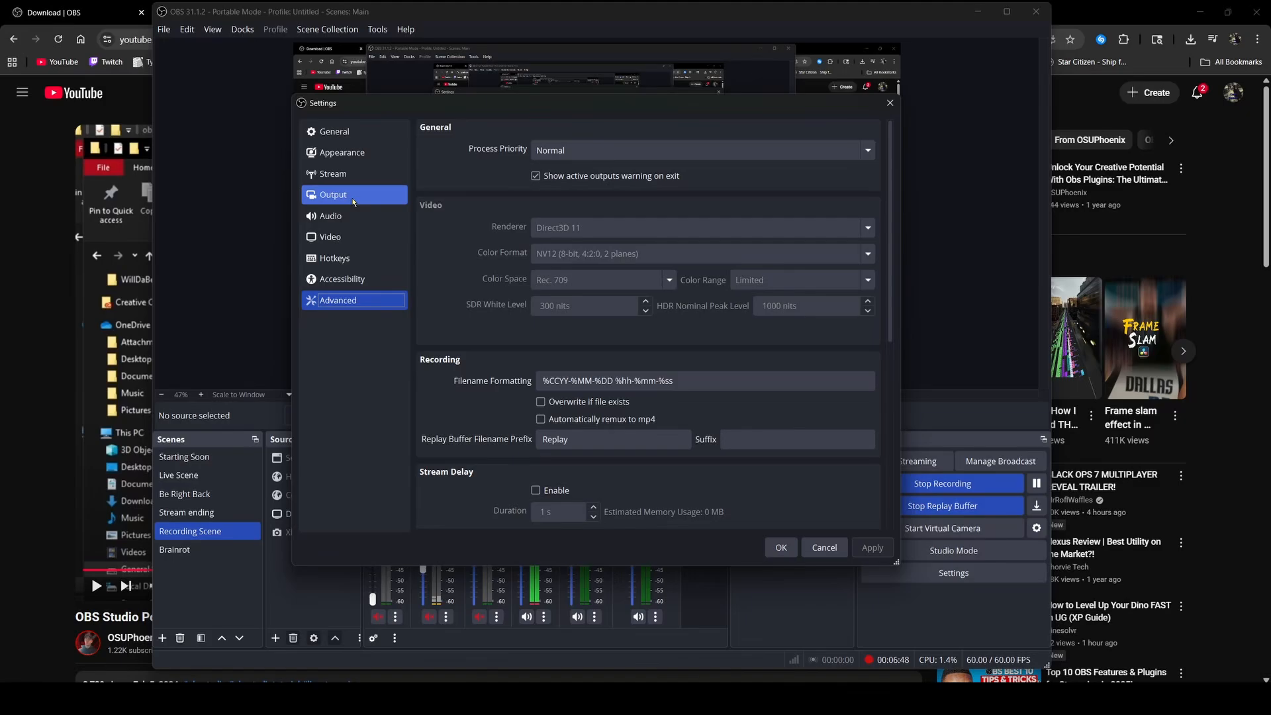
Revisit the General, Appearance and Stream settings and examine the streaming encoder options in the Output settings
left_click(334, 131)
left_click(345, 153)
left_click(344, 174)
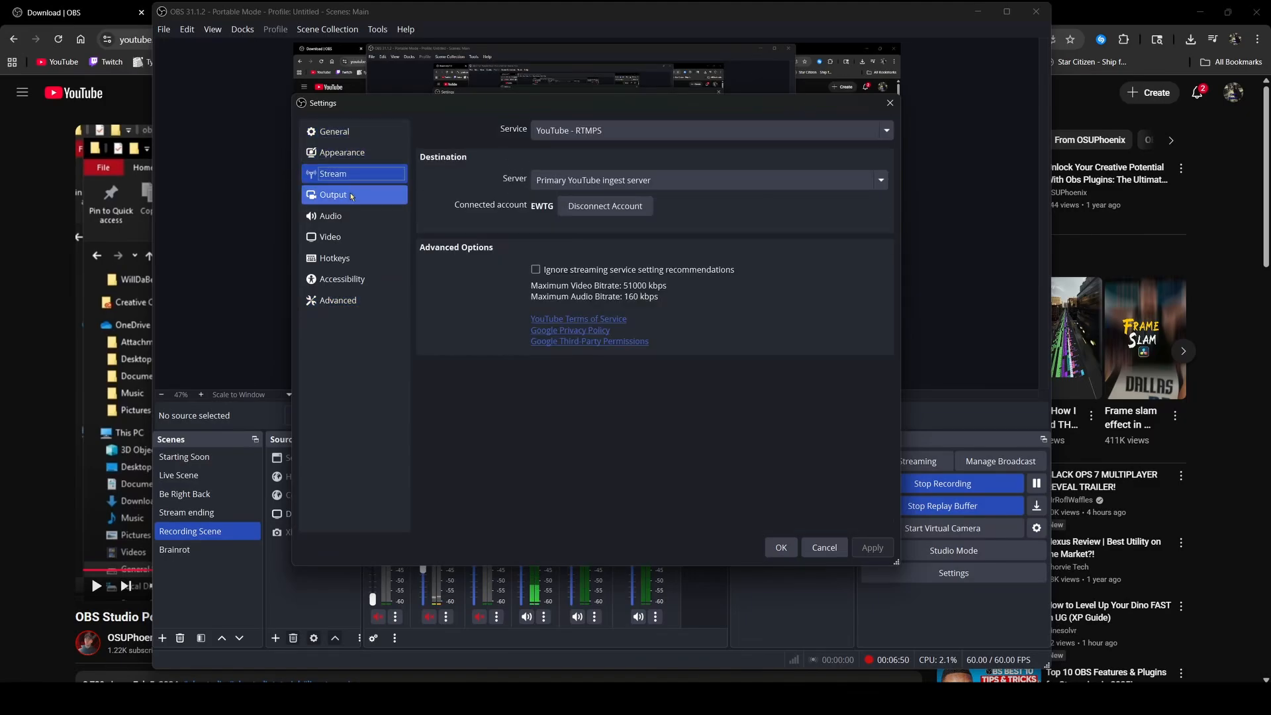
left_click(345, 196)
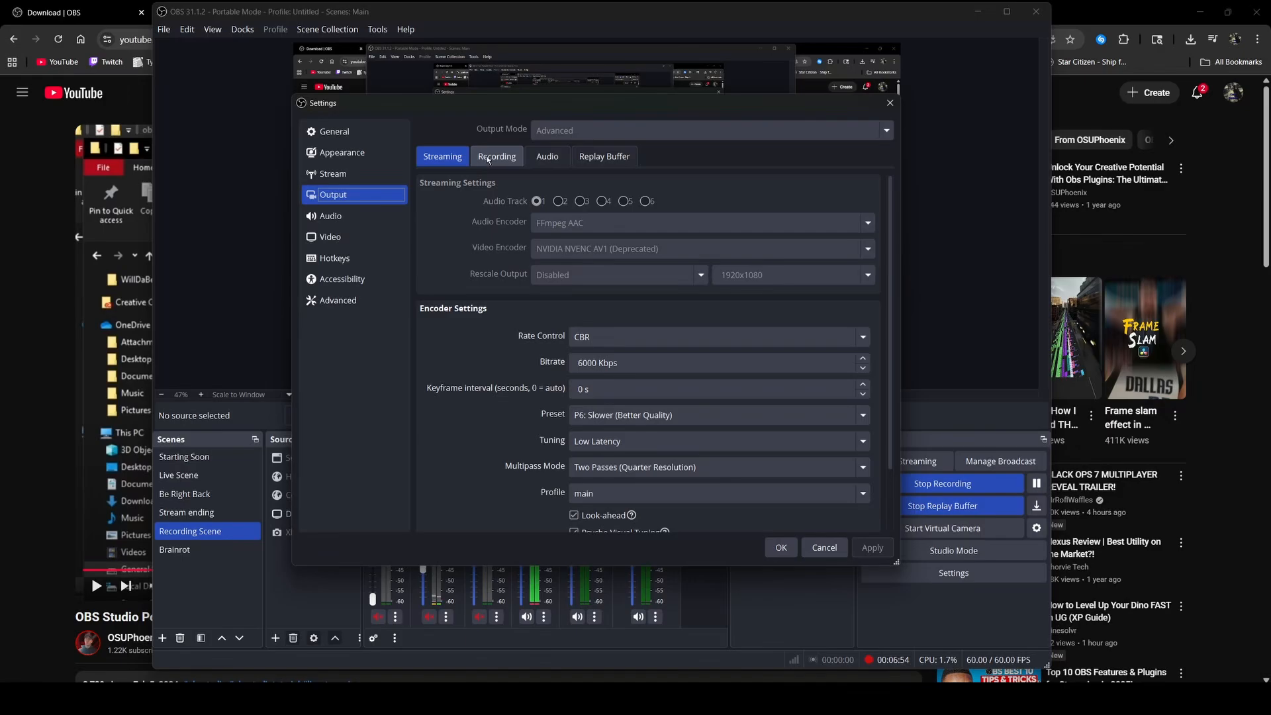
scroll(527, 468, "down", 2)
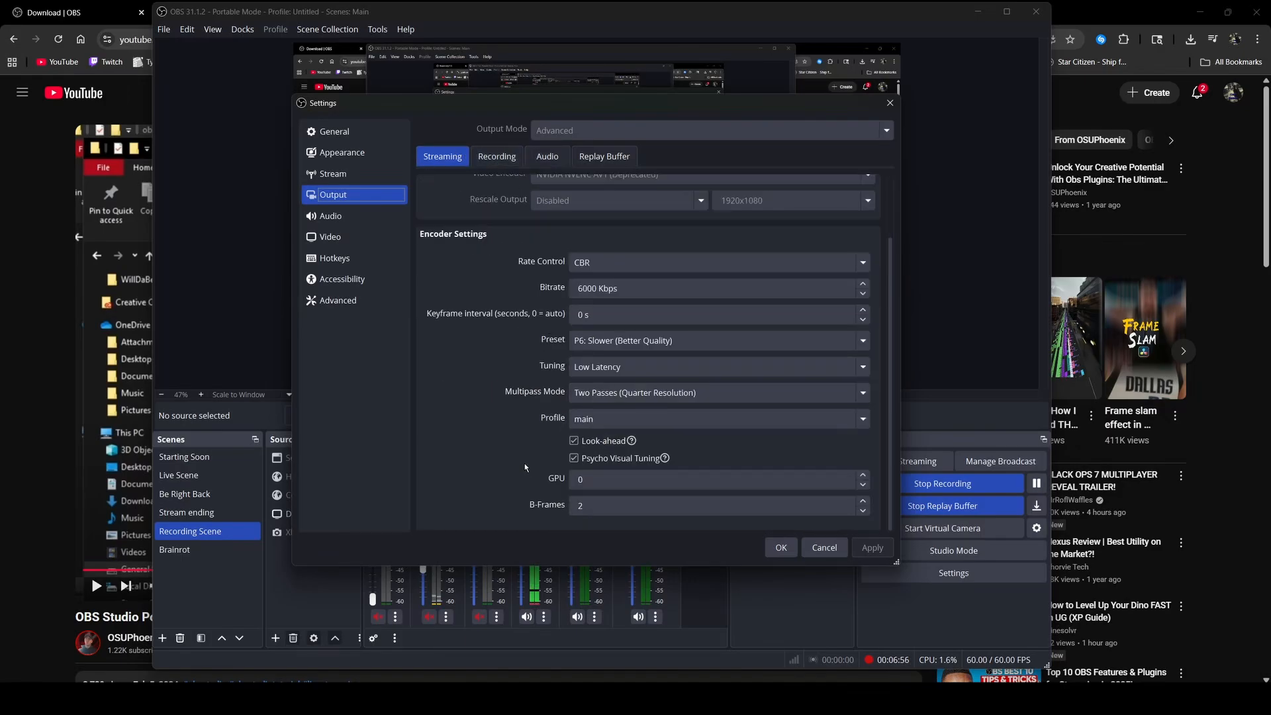
Examine the streaming encoder settings, then the recording path, format and encoder settings of the Output configuration
scroll(503, 417, "up", 2)
scroll(509, 409, "down", 2)
scroll(517, 399, "up", 2)
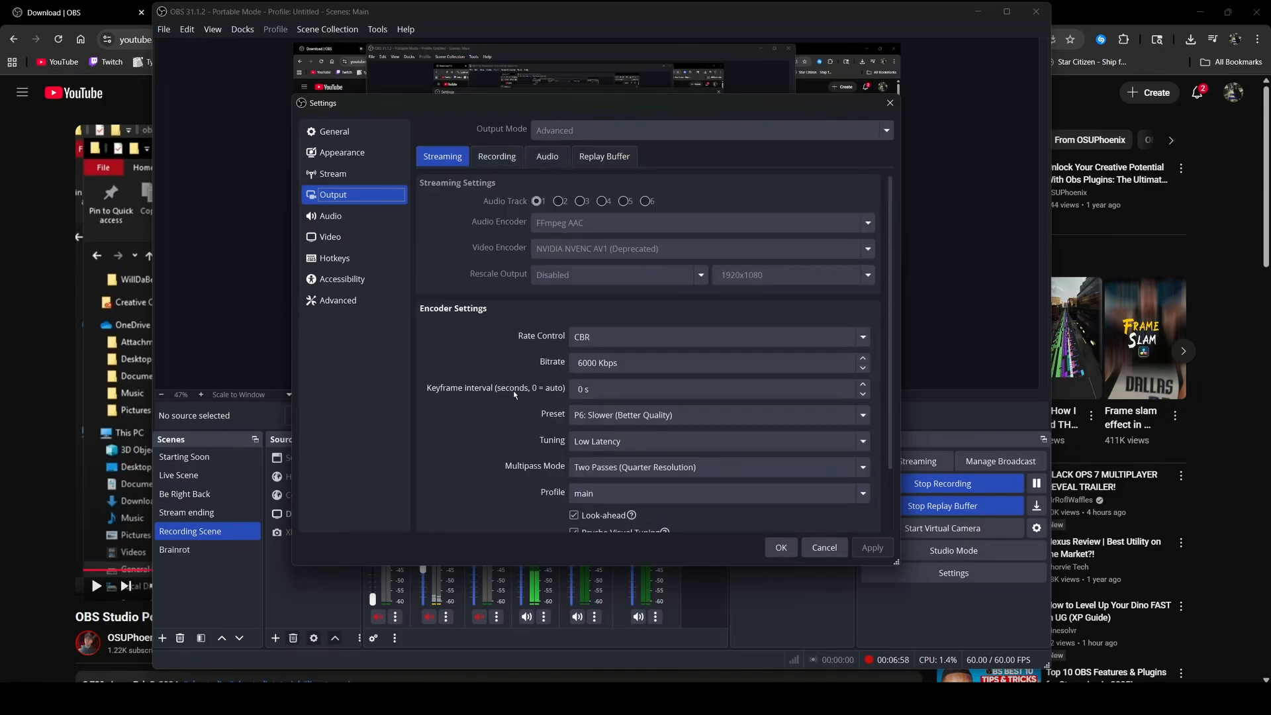
scroll(550, 351, "down", 2)
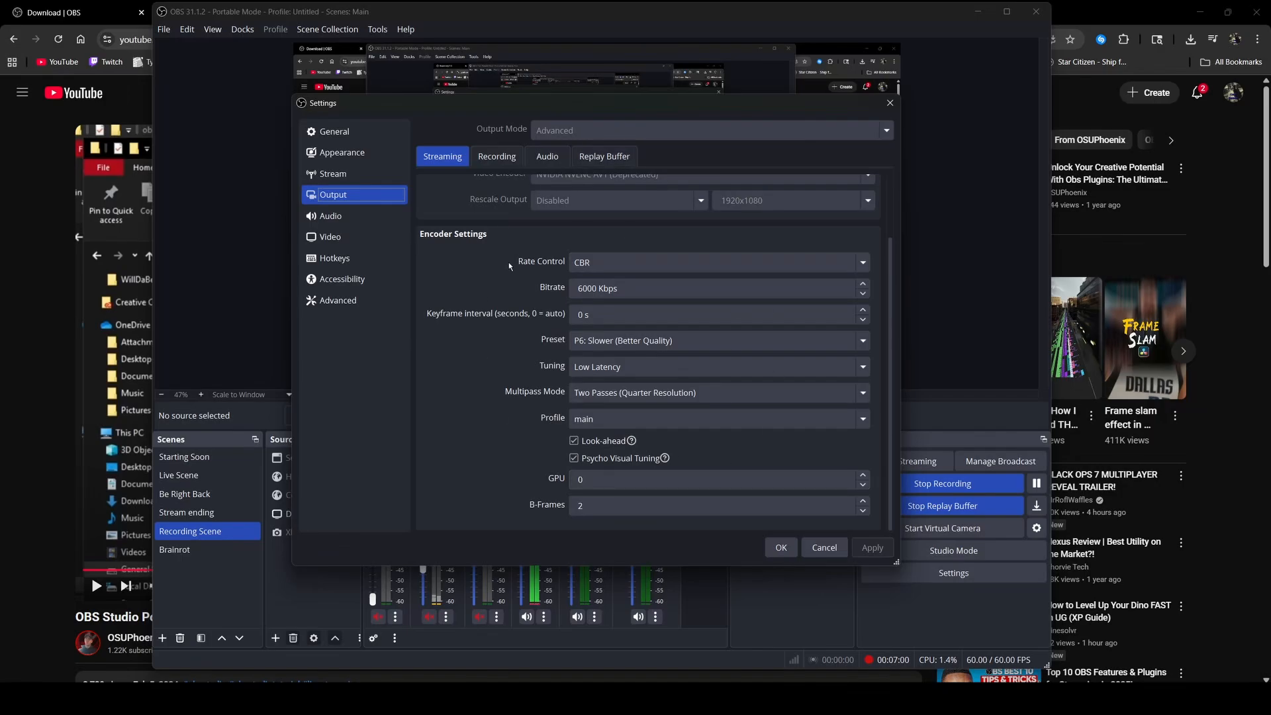
left_click(496, 156)
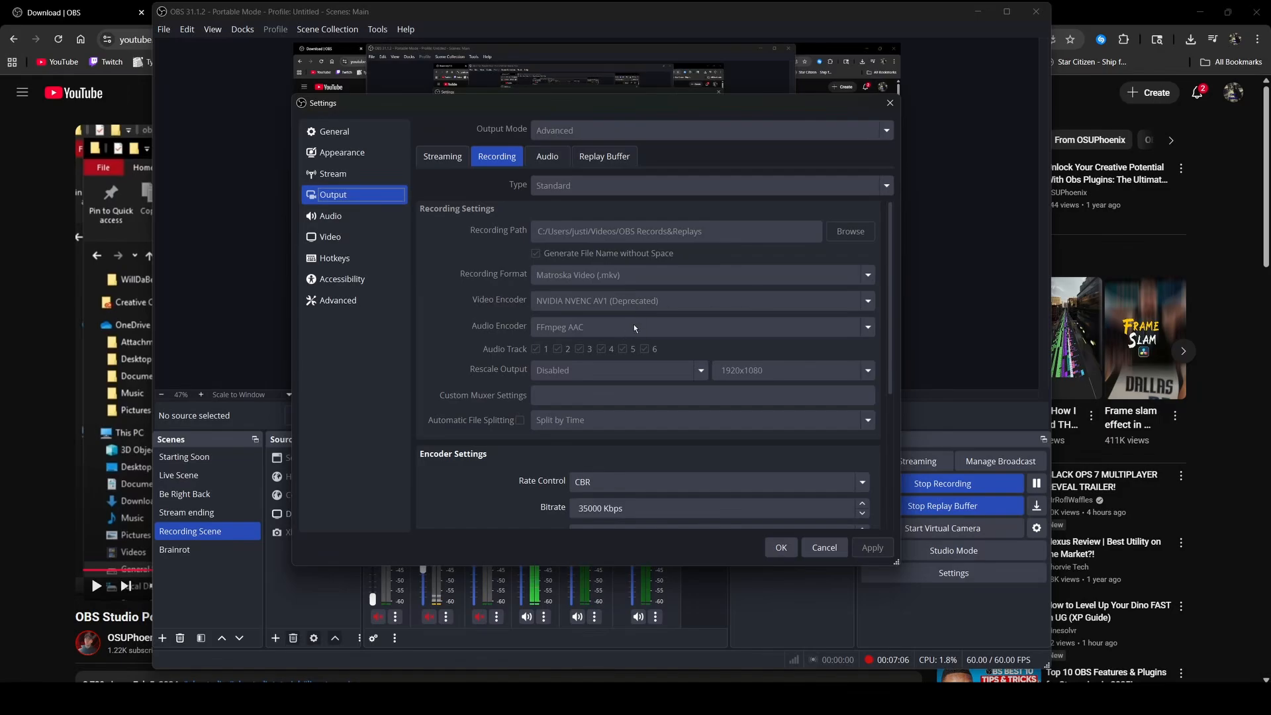
scroll(634, 323, "down", 3)
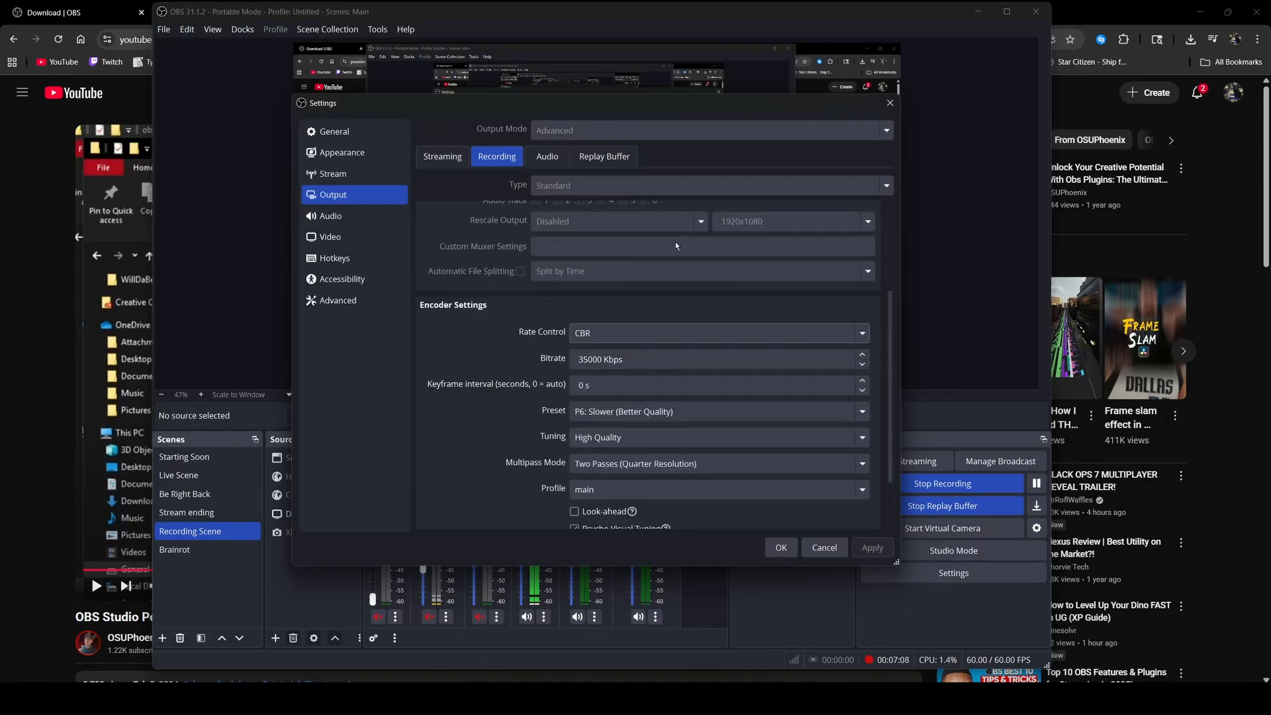
scroll(511, 427, "up", 3)
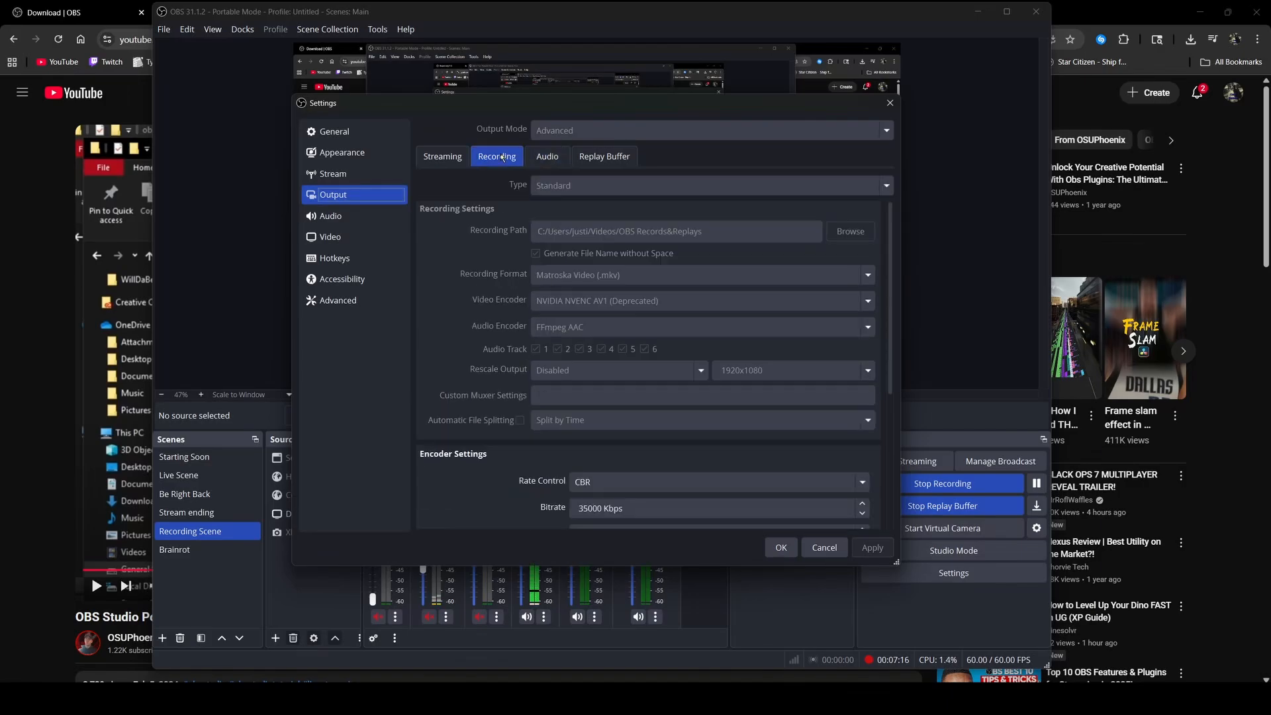
Look at the replay buffer options and the audio track names and bitrates in the Output settings
left_click(543, 156)
left_click(507, 158)
left_click(595, 158)
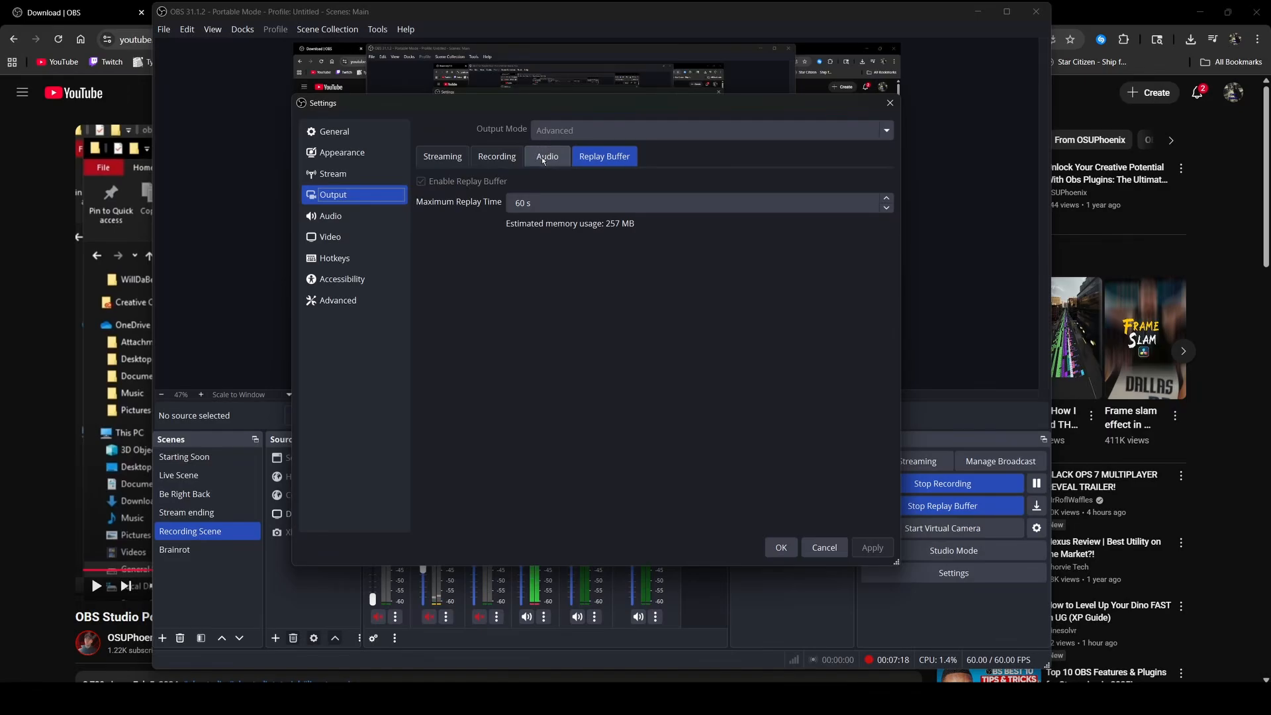
left_click(518, 162)
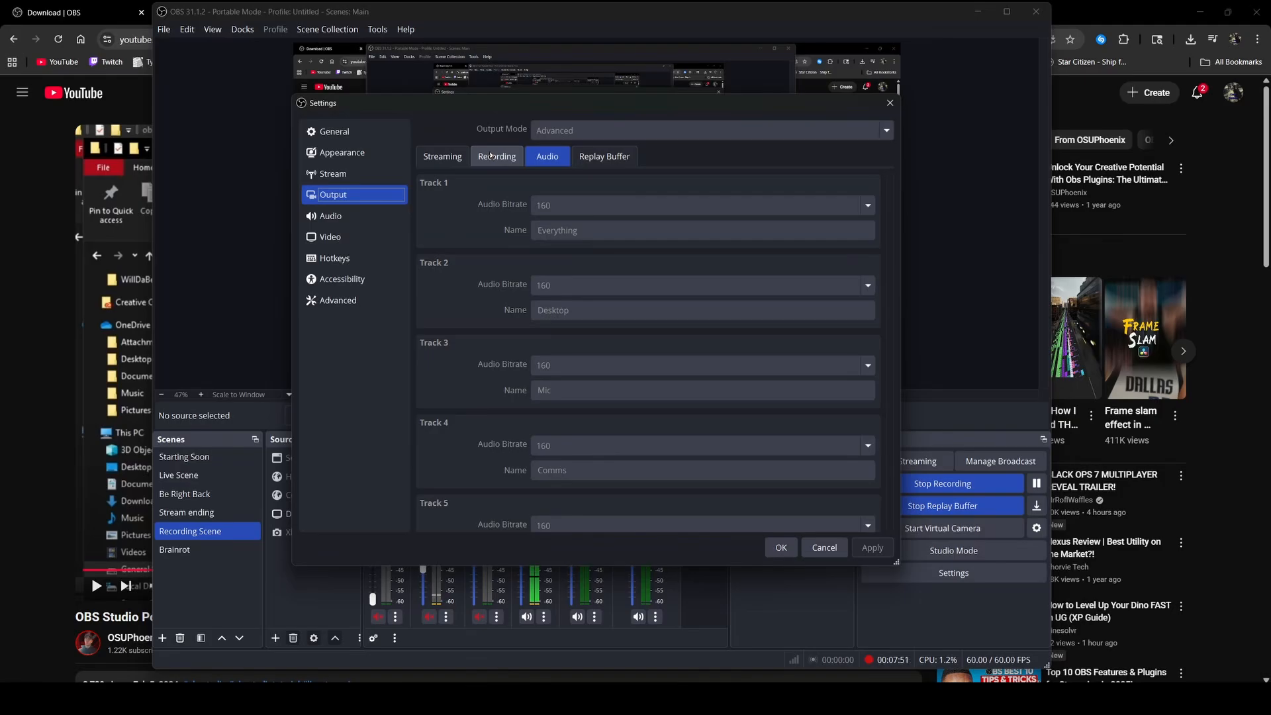
Return to the recording output settings and review the recording format, video encoder and encoder options
left_click(490, 156)
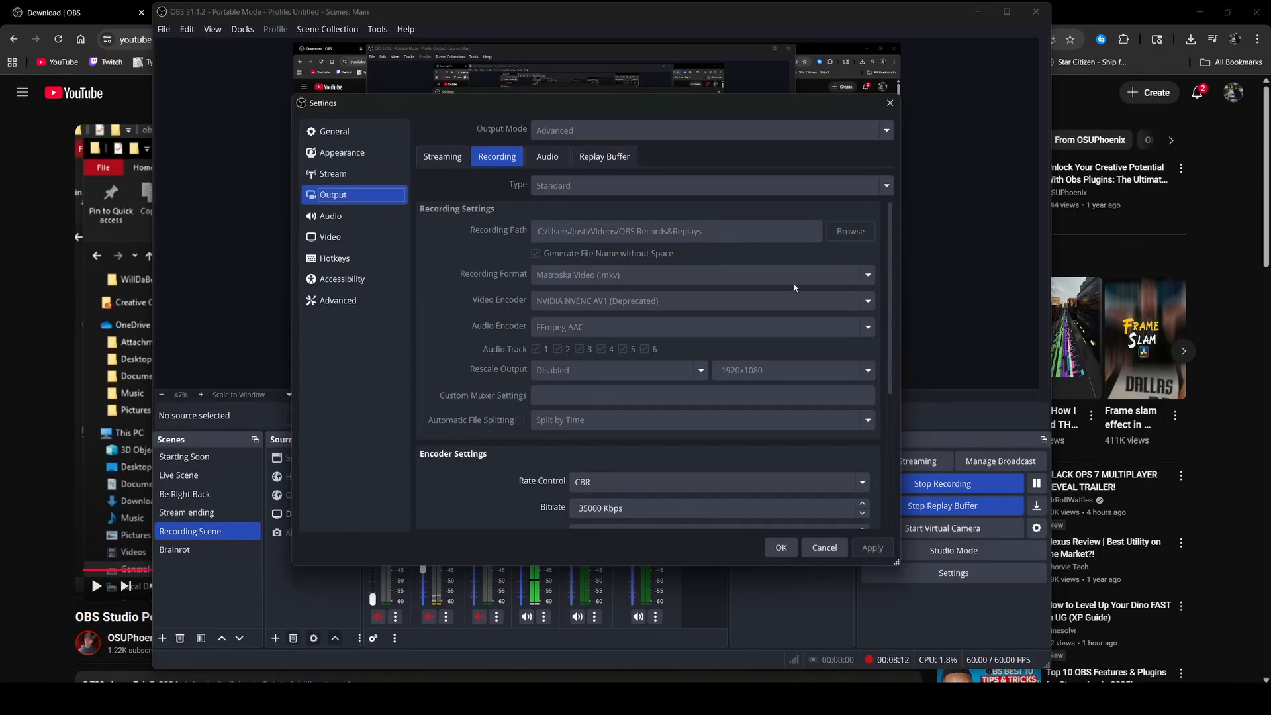
scroll(593, 317, "down", 3)
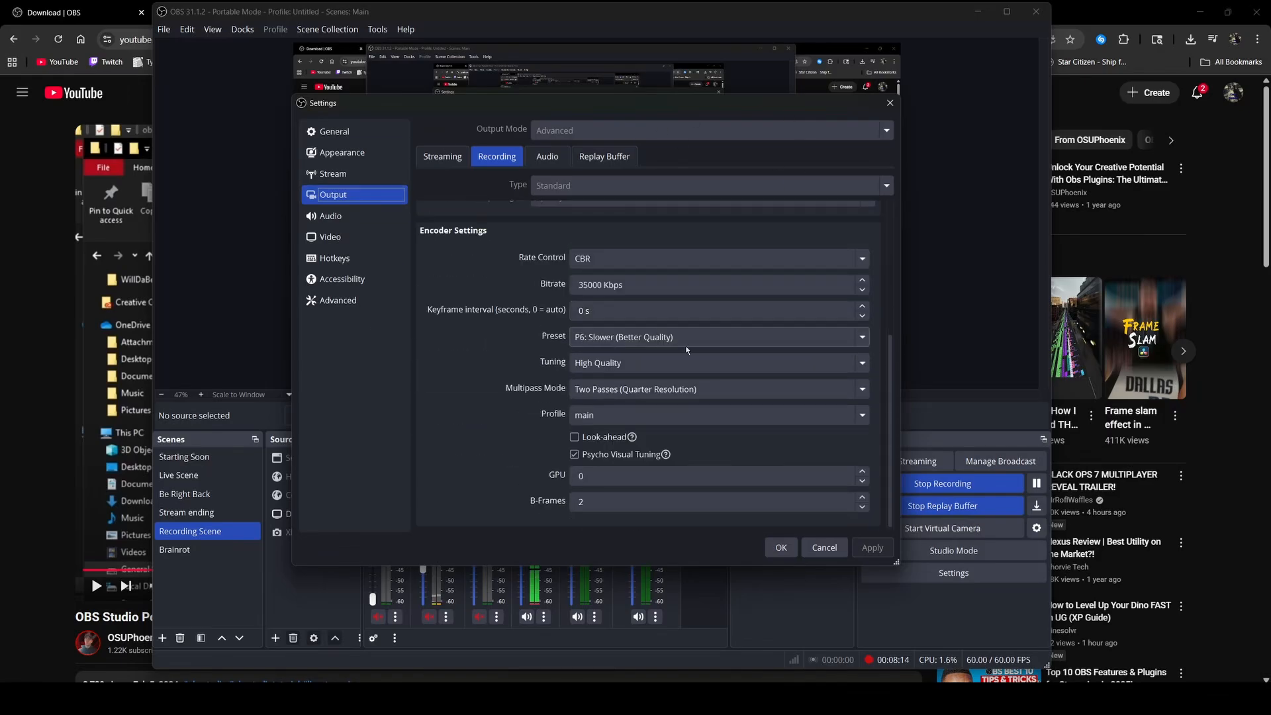
scroll(597, 270, "up", 1)
scroll(530, 271, "up", 3)
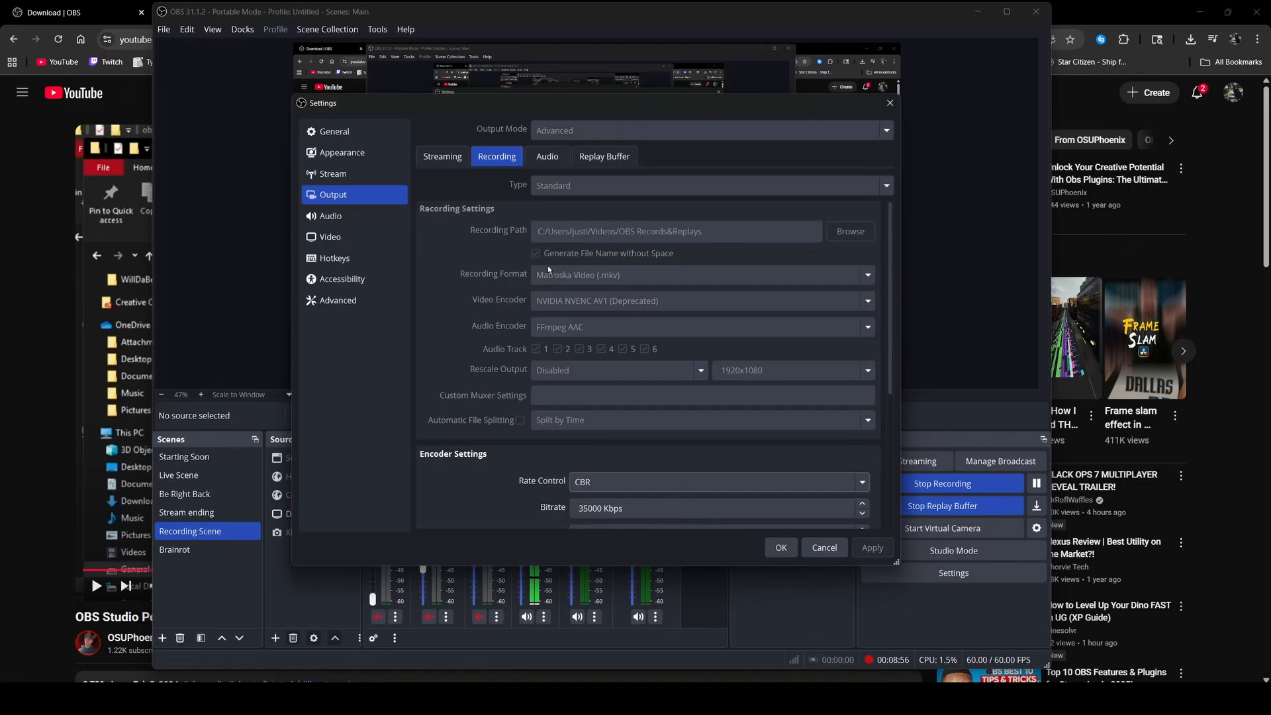
Check the automatic remux to mp4 option in the Advanced settings and go back to the Output settings
left_click(337, 300)
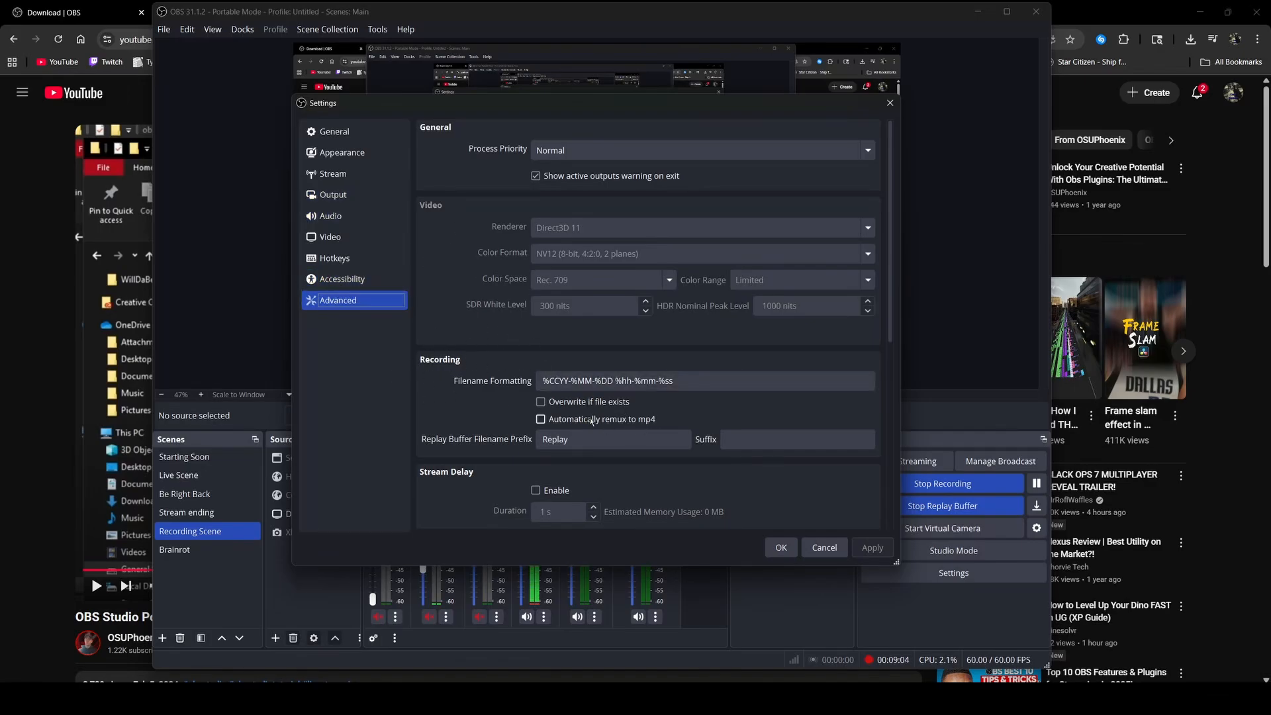
left_click(353, 220)
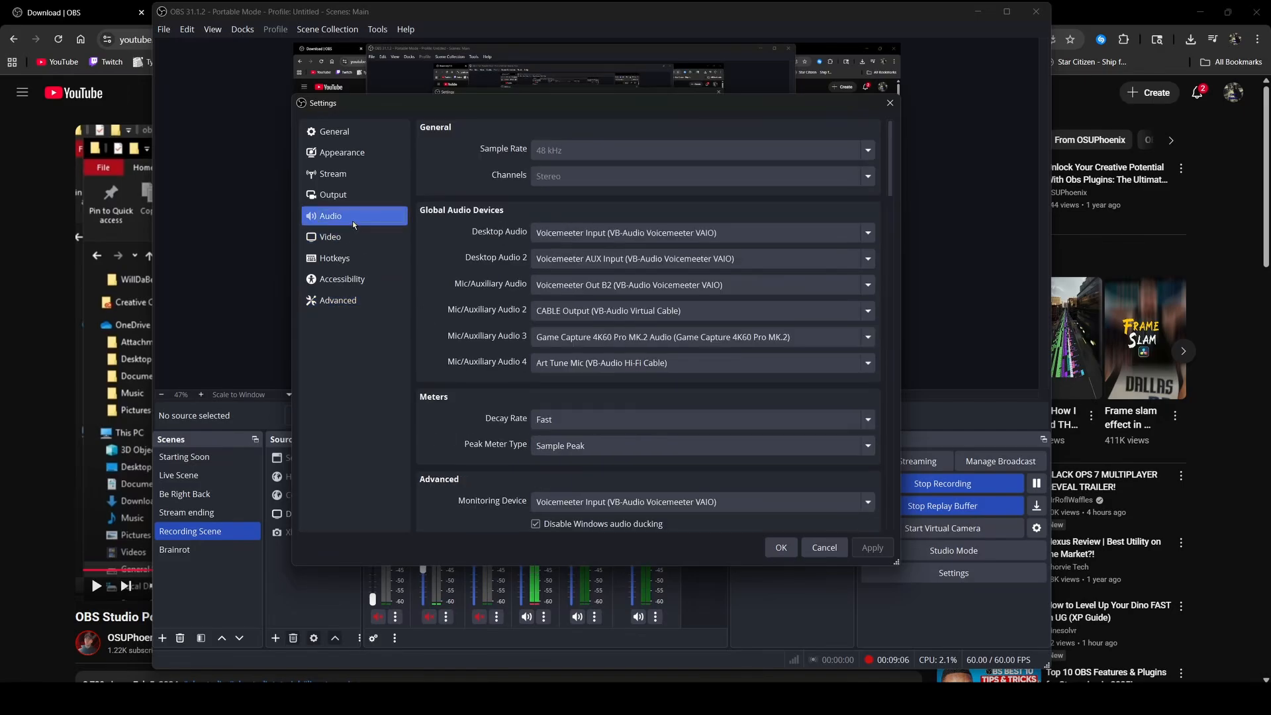
key("Up")
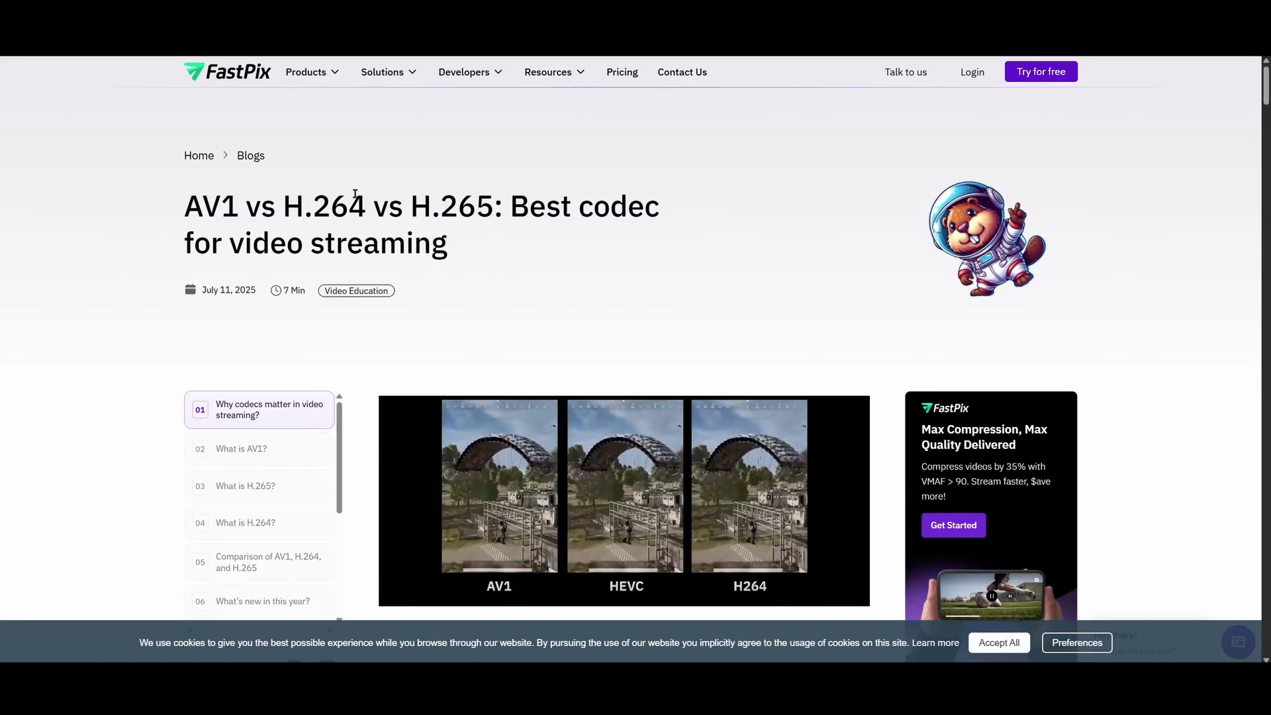
Look over the FastPix article "AV1 vs H.264 vs H.265", from its codec comparison video to the AV1 key features
scroll(544, 292, "down", 2)
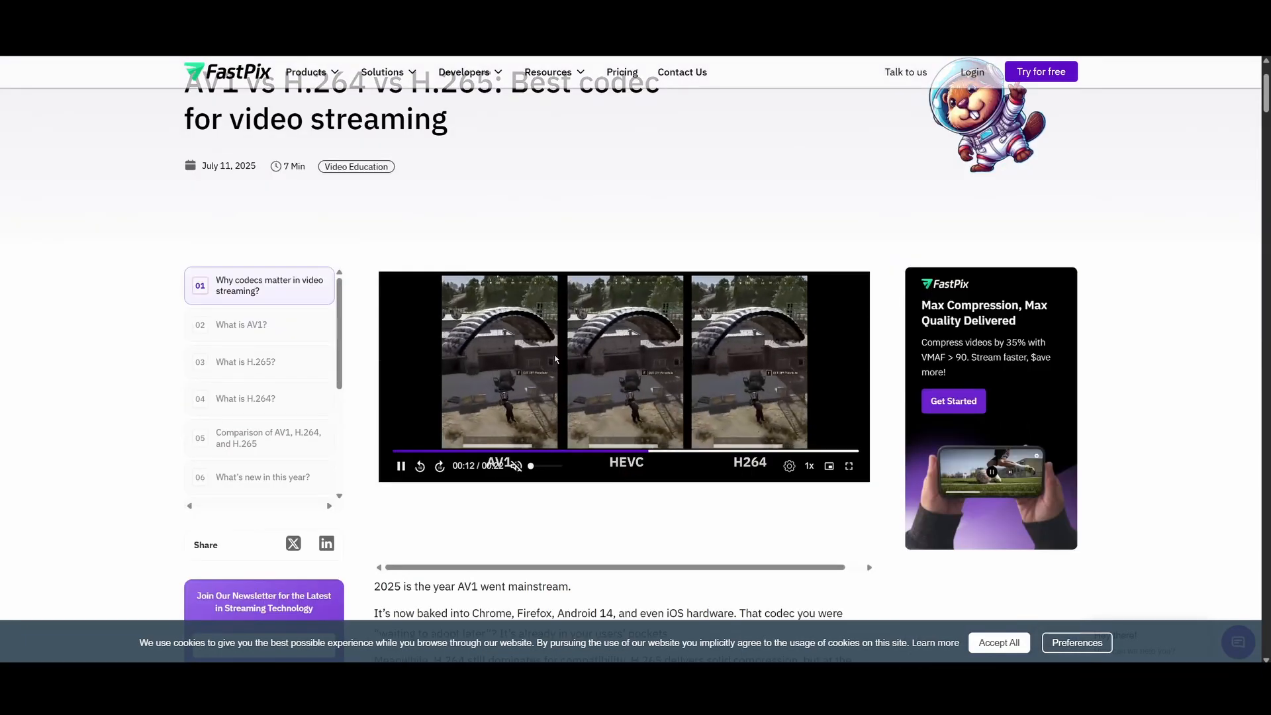
scroll(570, 311, "up", 2)
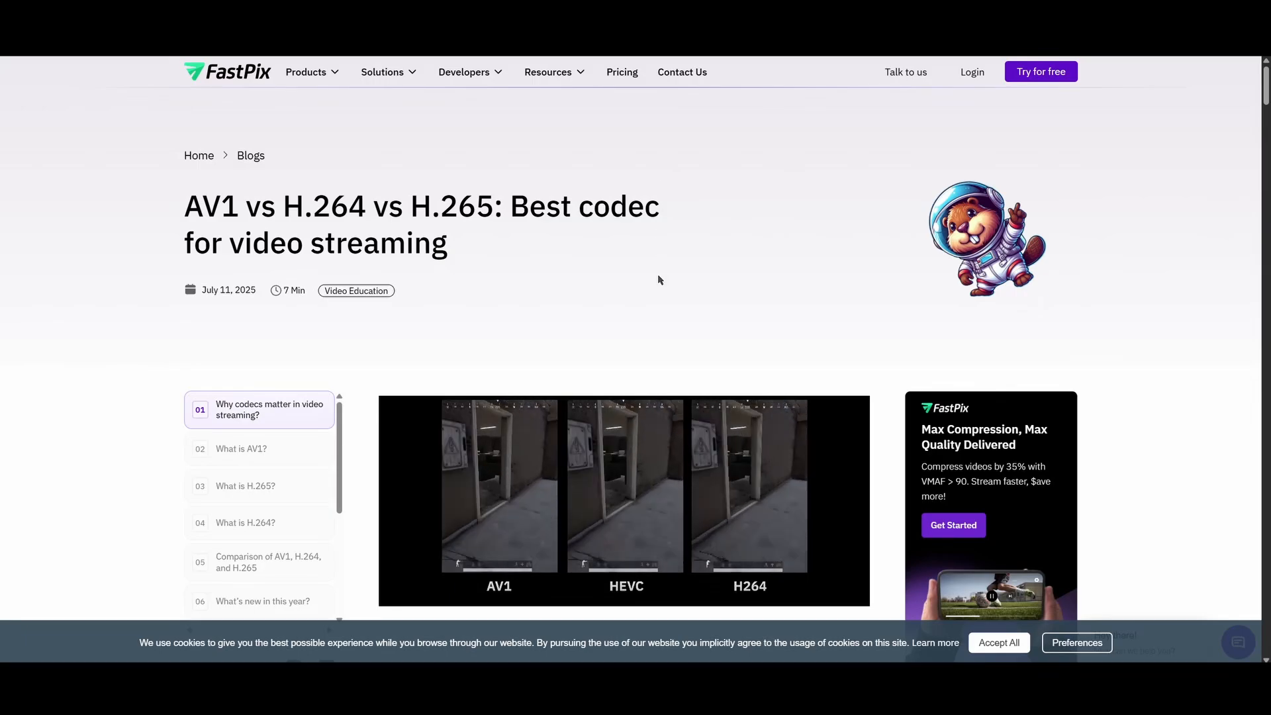
scroll(658, 278, "down", 2)
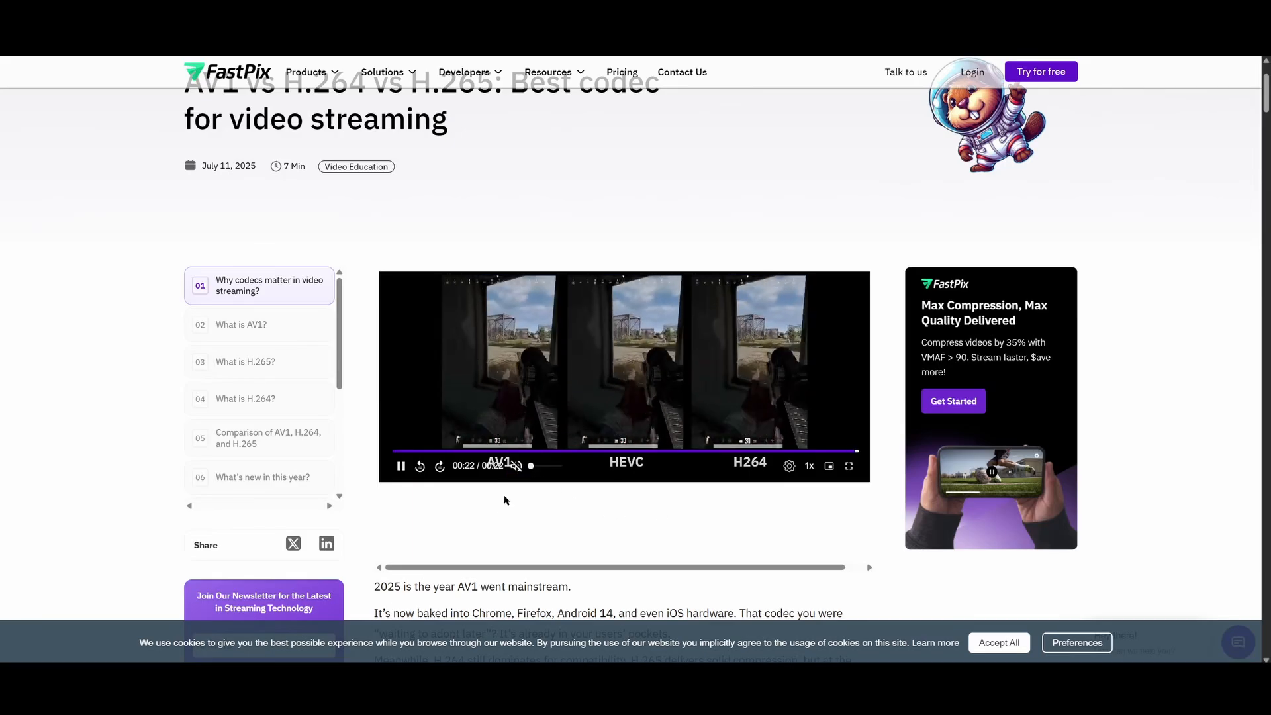
scroll(509, 552, "down", 2)
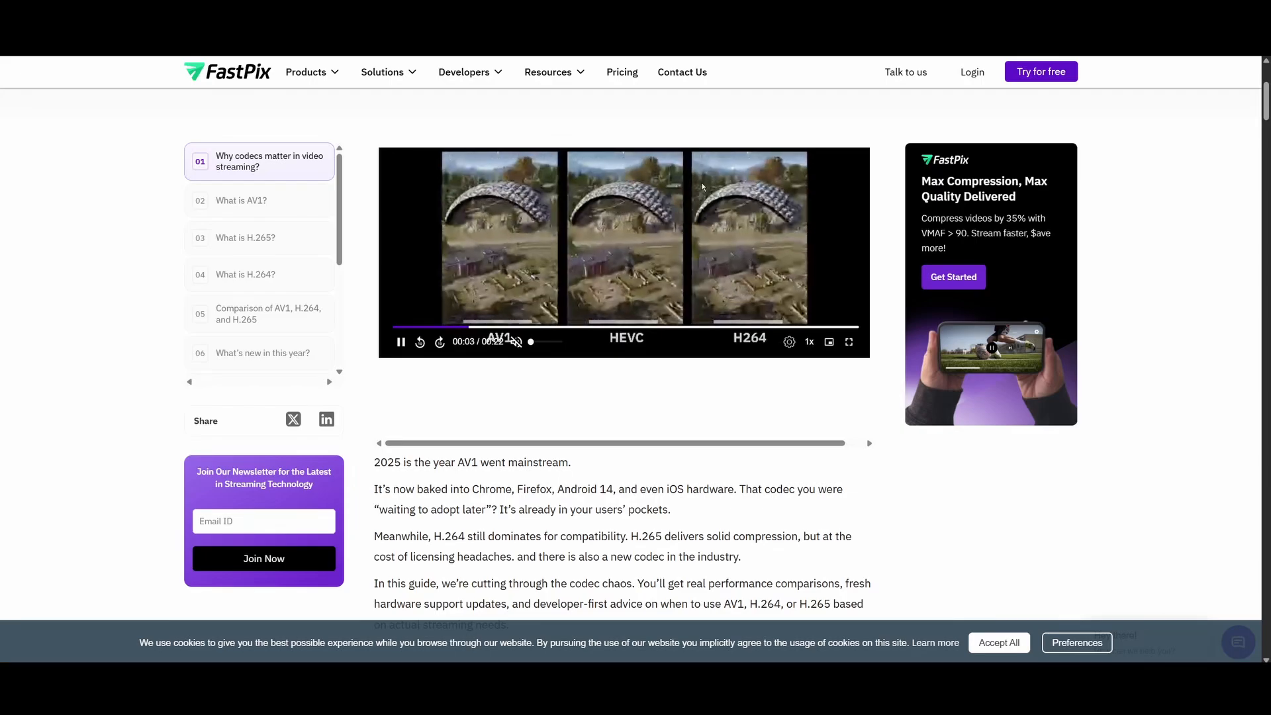
scroll(498, 335, "down", 6)
scroll(503, 347, "down", 3)
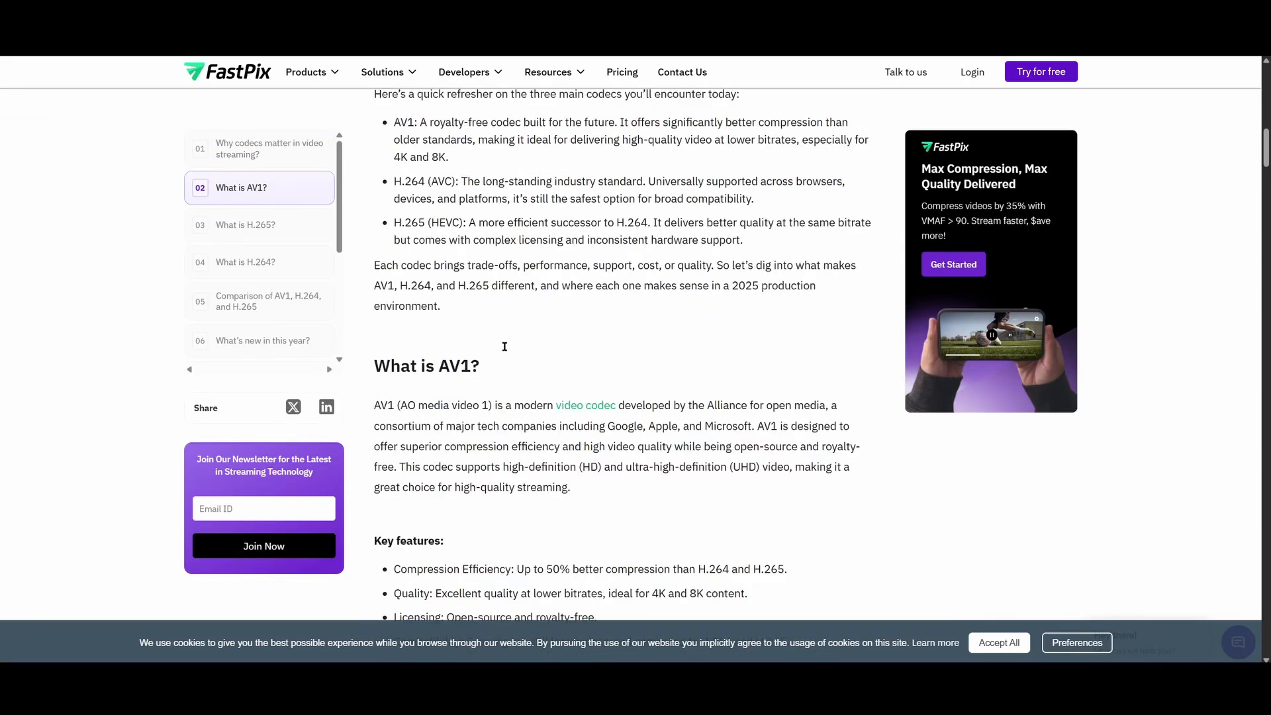
scroll(503, 350, "down", 2)
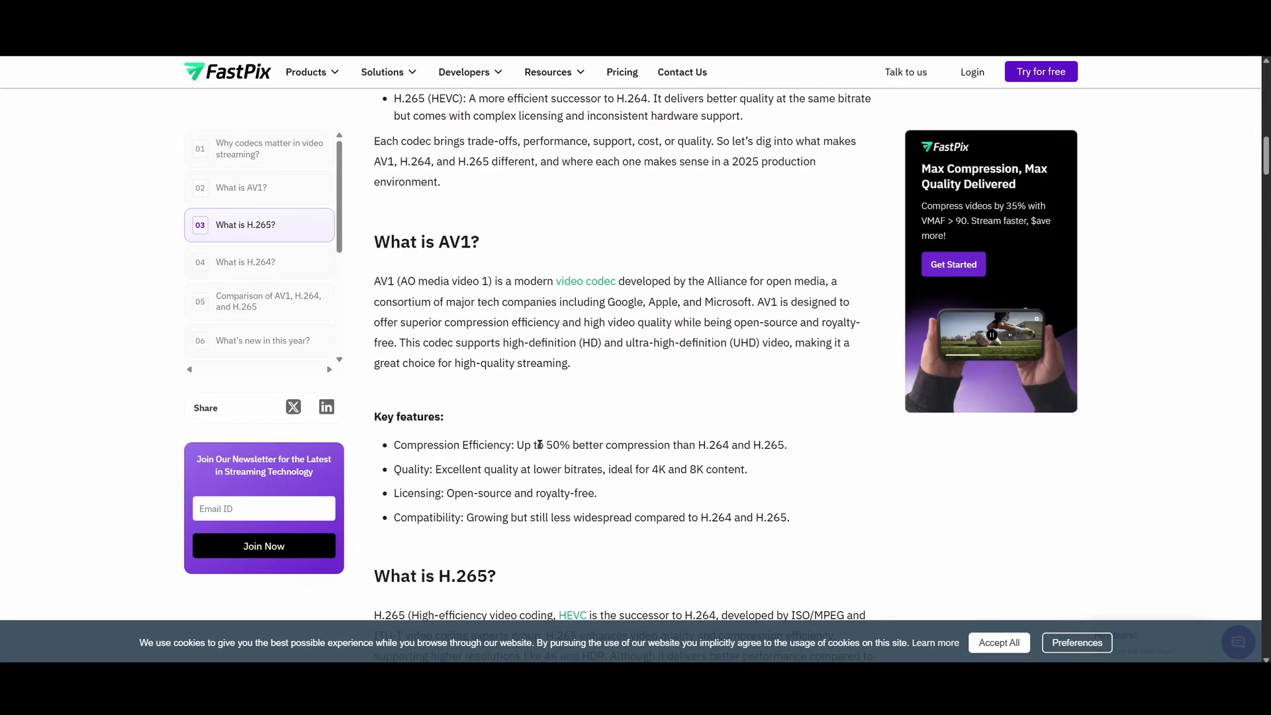
Highlight the AV1 compression efficiency claim and the H.264 and H.265 codec names it is compared with
left_click_drag(537, 445, 627, 445)
left_click(625, 445)
double_click(719, 445)
left_click(767, 445)
double_click(769, 445)
left_click(783, 445)
Read through the AV1, H.265 and H.264 sections and highlight the codec name in the "What is H.265?" heading
scroll(500, 356, "down", 2)
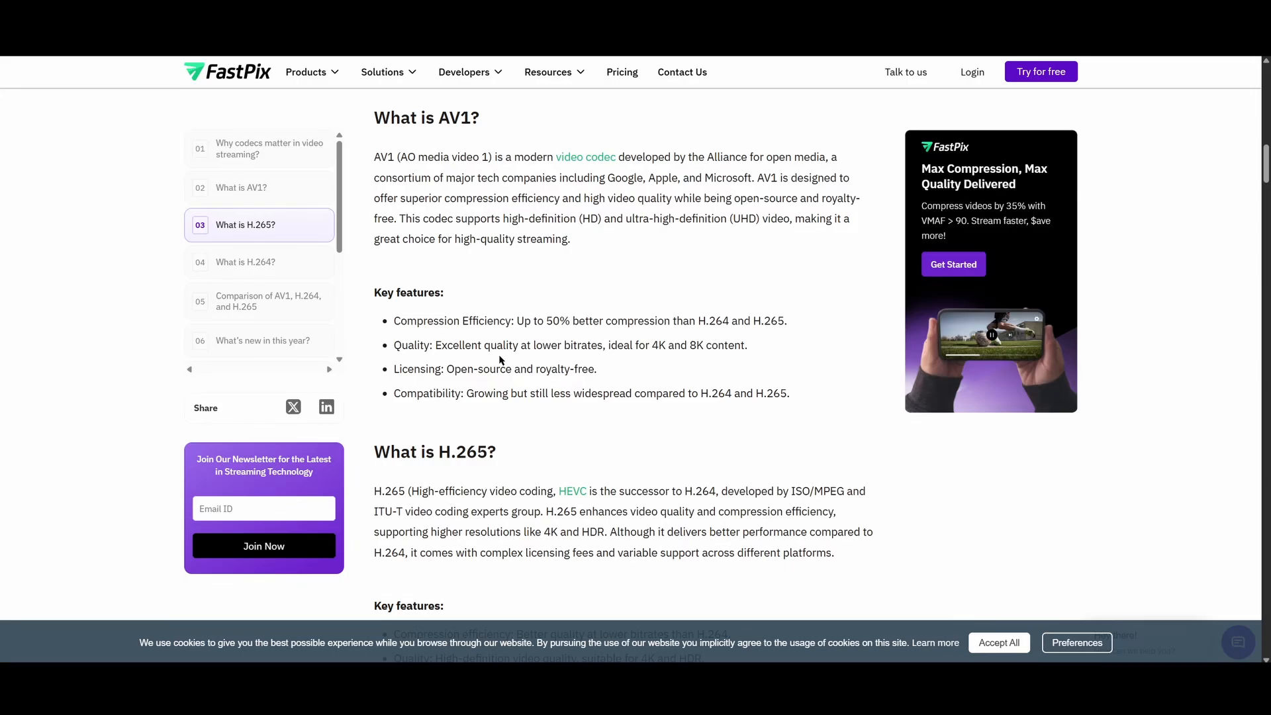
scroll(499, 361, "down", 2)
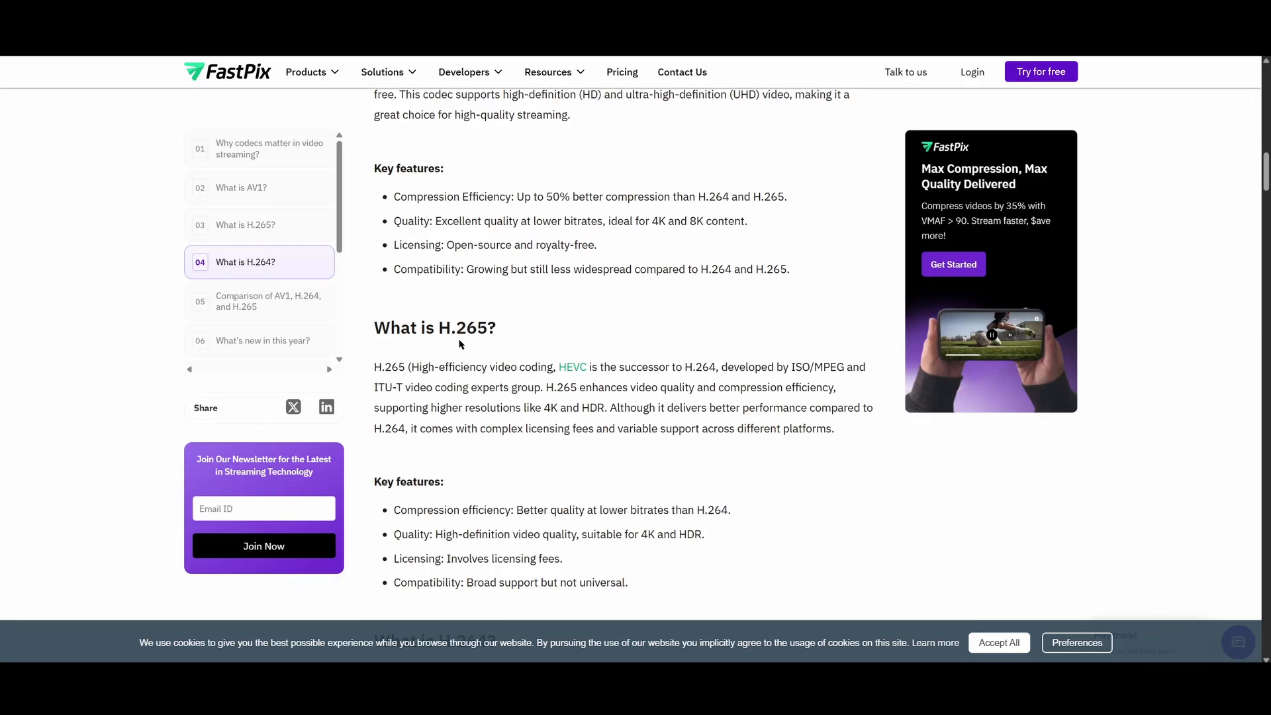
scroll(461, 345, "down", 2)
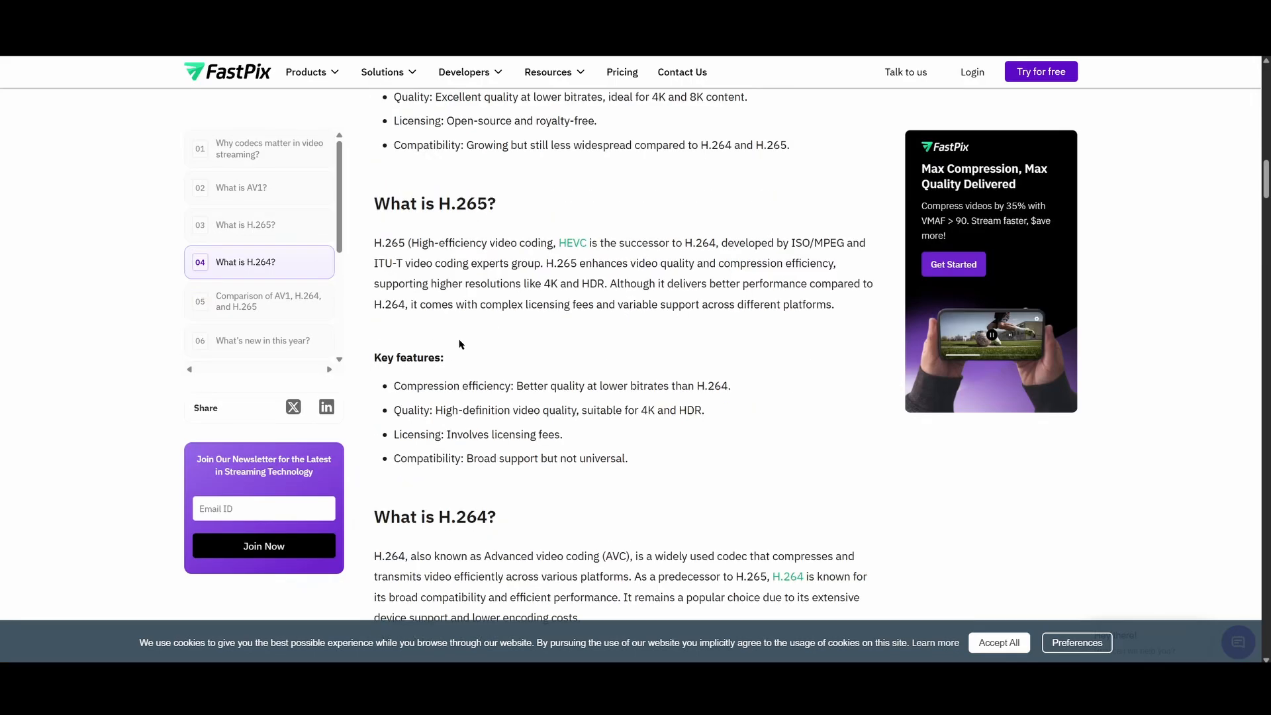
scroll(461, 345, "down", 2)
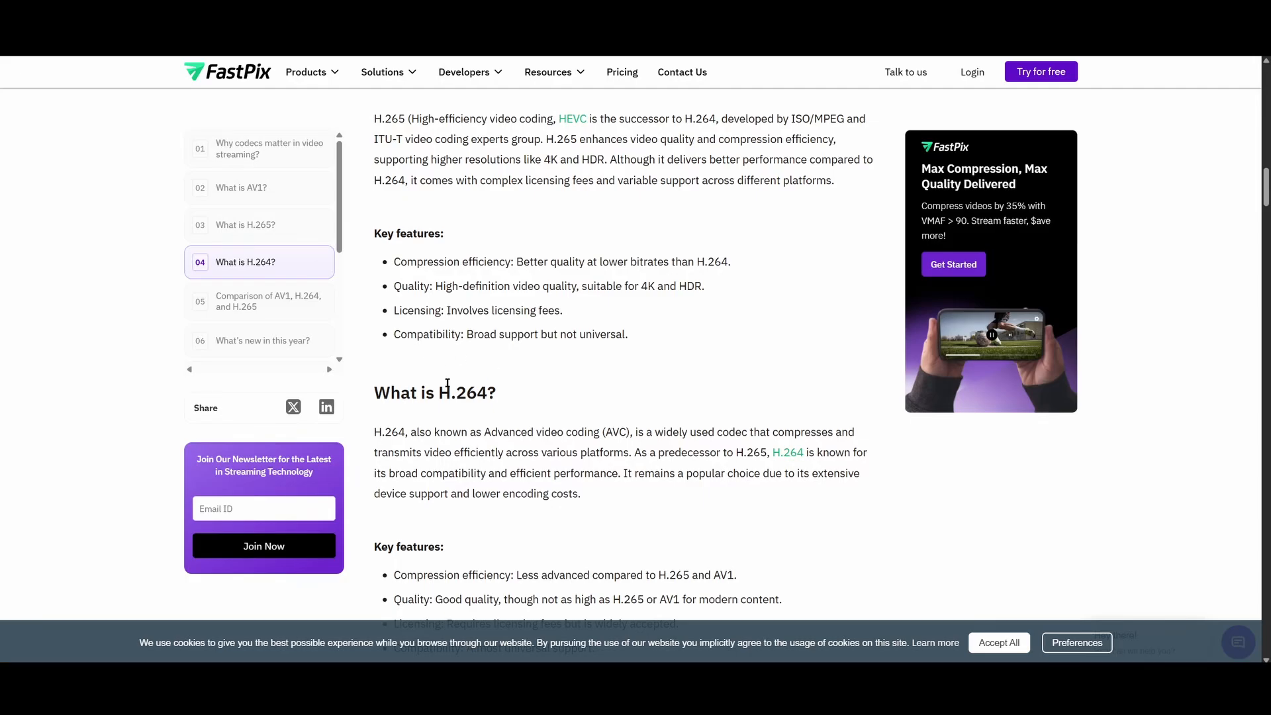
scroll(464, 371, "up", 4)
scroll(478, 362, "up", 4)
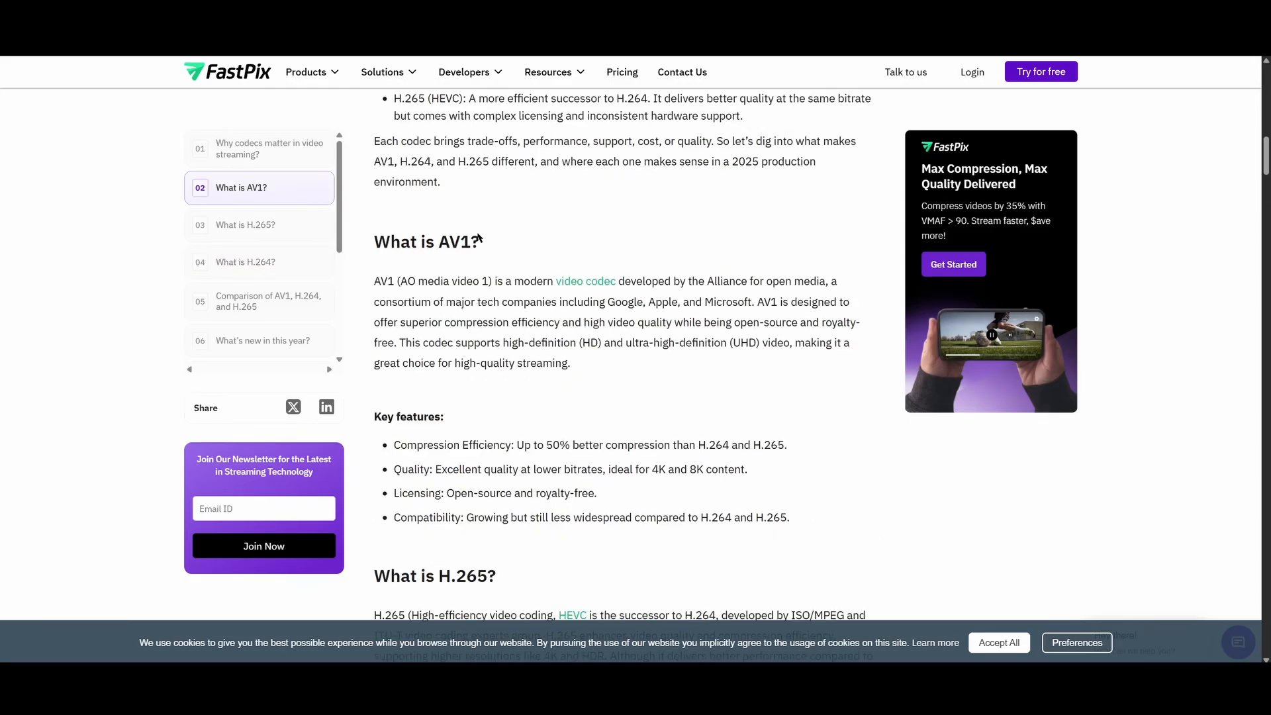
scroll(483, 418, "down", 2)
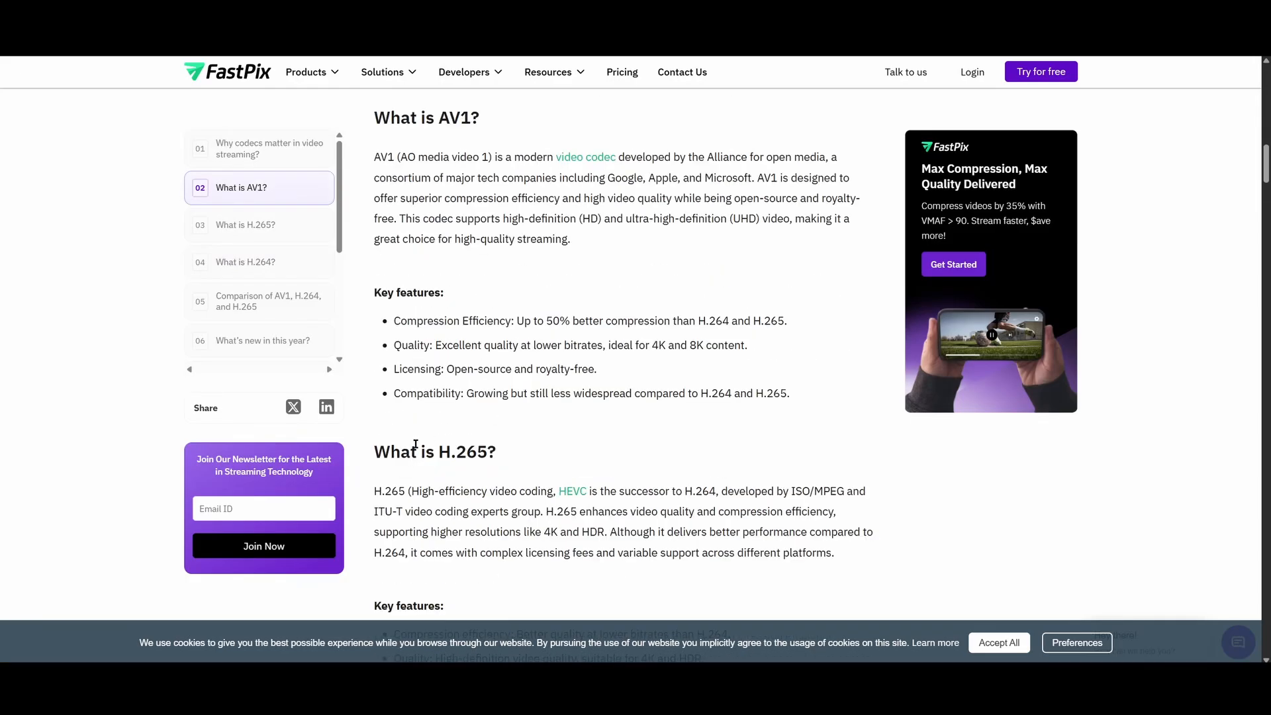
left_click_drag(445, 451, 478, 451)
left_click(478, 451)
Highlight the quality remark comparing H.264 with H.265 and AV1 in the H.264 key features
scroll(468, 433, "down", 8)
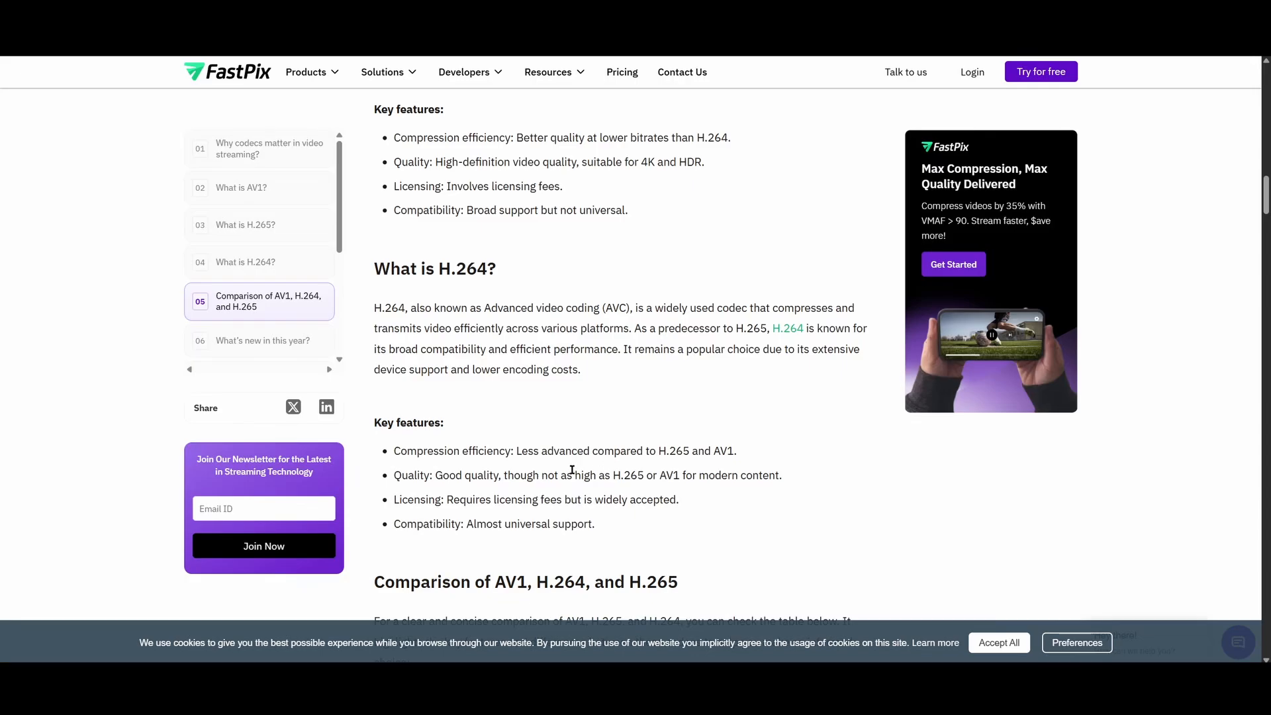
left_click_drag(574, 474, 684, 474)
left_click(684, 474)
left_click_drag(663, 475, 687, 476)
left_click(686, 477)
Examine the comparison table of AV1, H.265 and H.264 and the sections on this year's news and VVC (H.266)
scroll(584, 491, "down", 6)
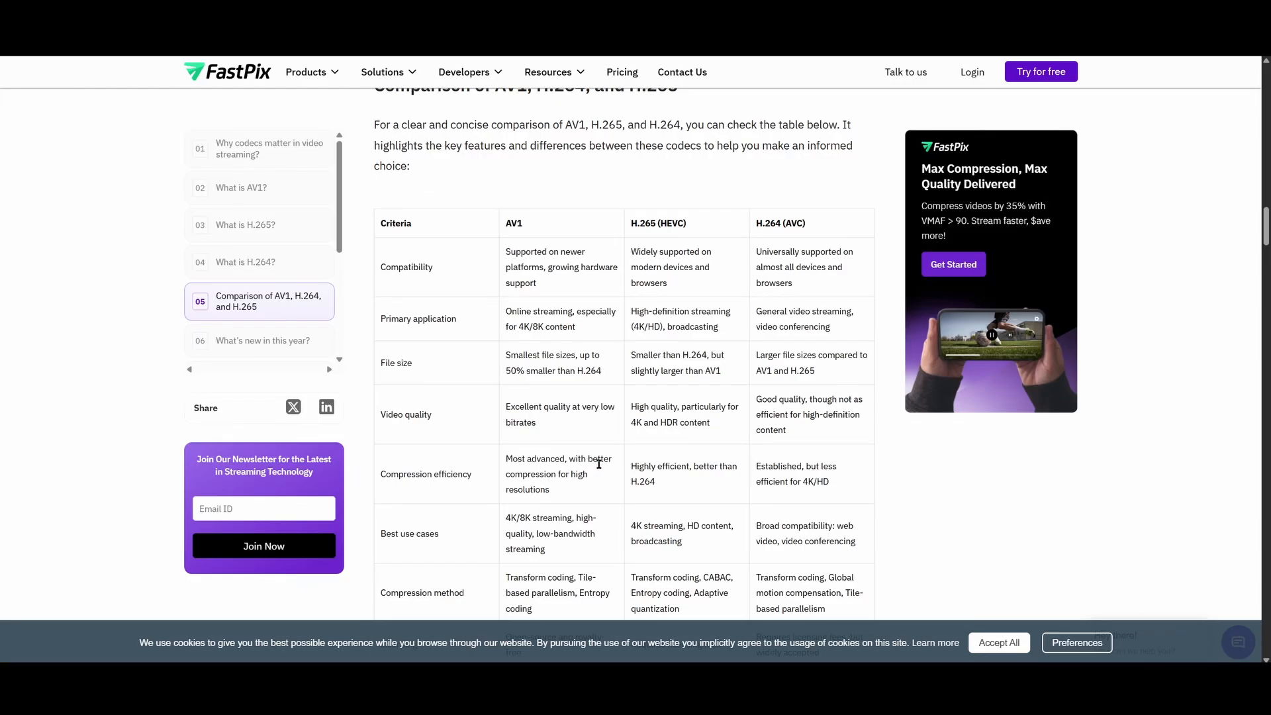
scroll(599, 463, "up", 8)
scroll(595, 469, "down", 8)
scroll(545, 339, "down", 10)
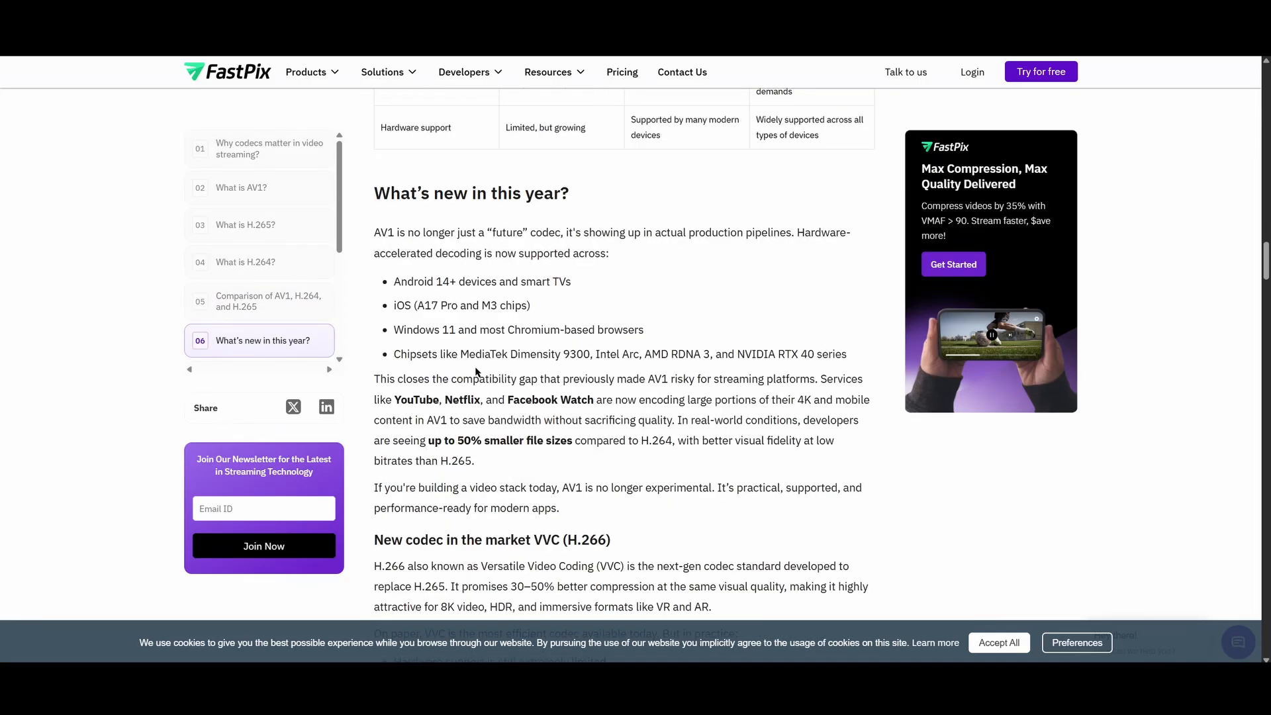
scroll(509, 469, "down", 2)
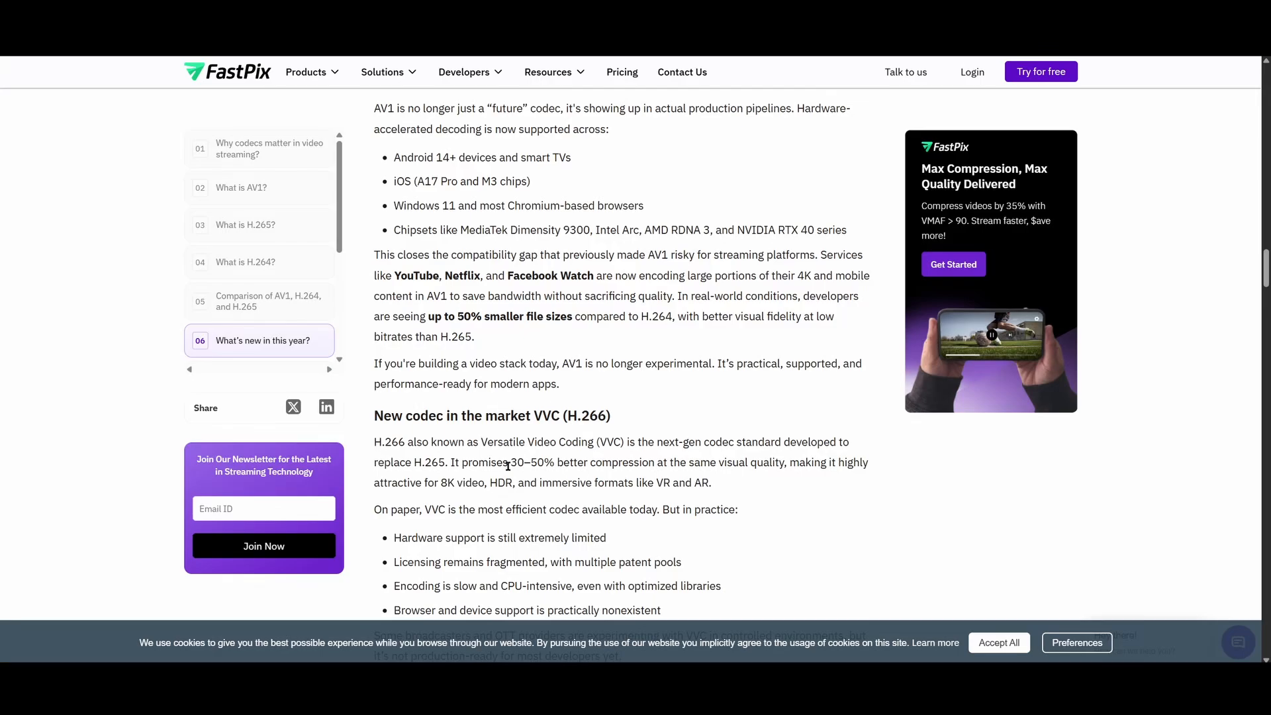
scroll(508, 466, "up", 5)
scroll(521, 461, "up", 4)
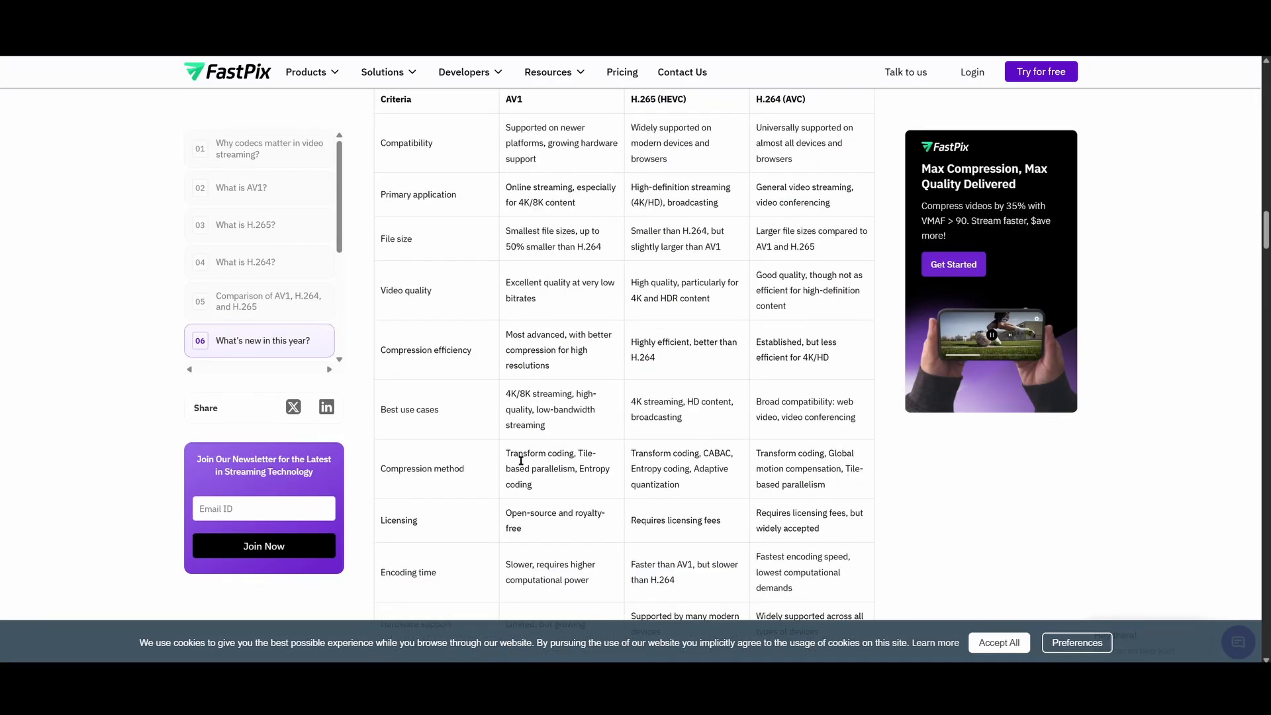
scroll(521, 461, "down", 2)
scroll(513, 460, "up", 6)
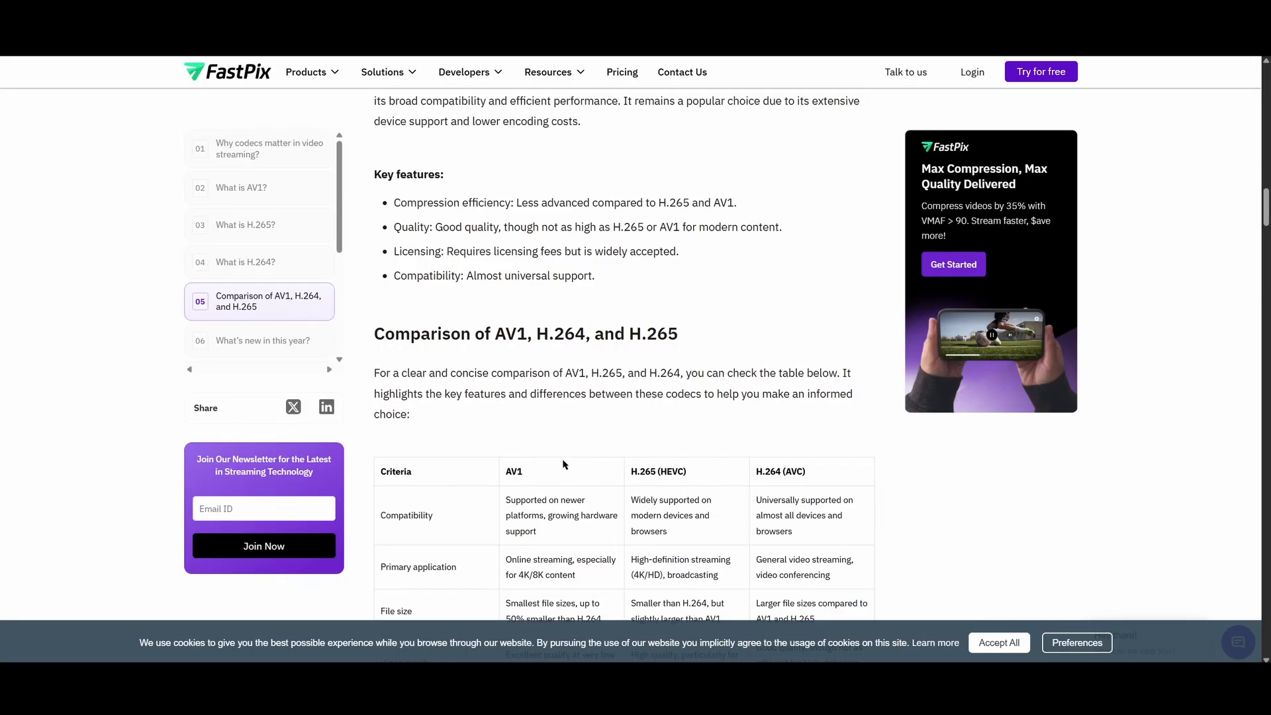
scroll(566, 467, "down", 2)
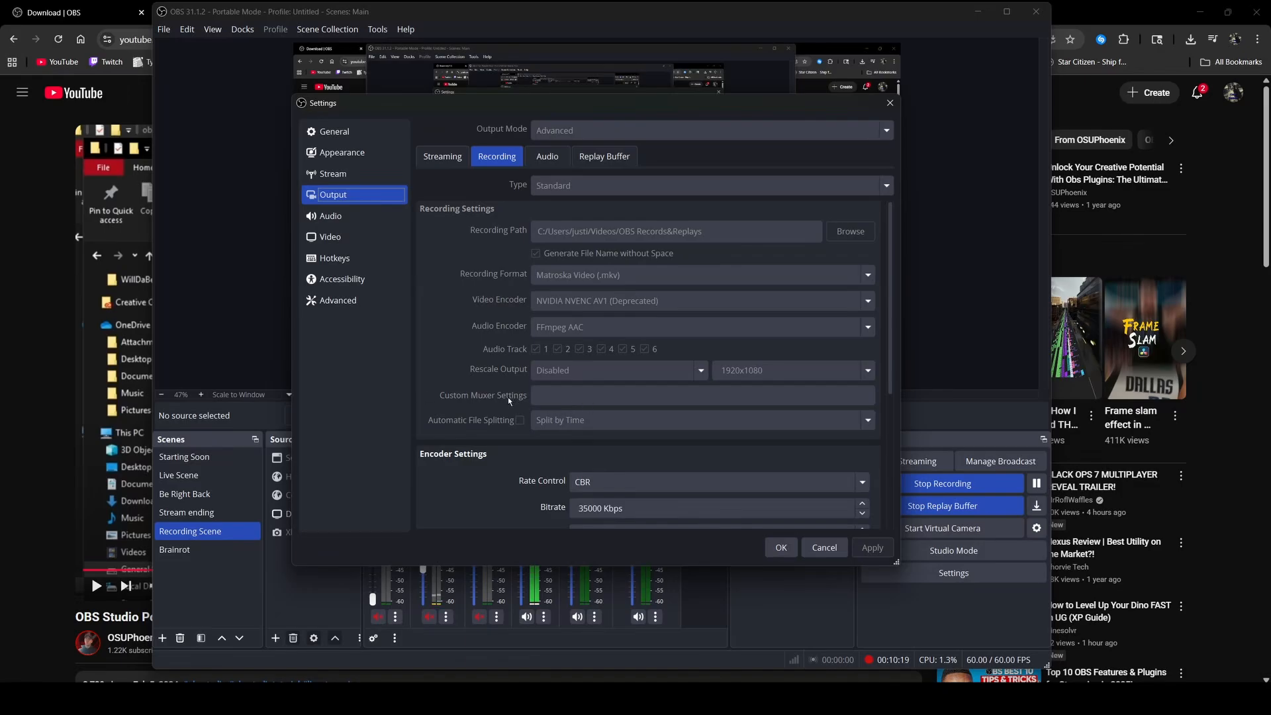
Go over the recording settings in OBS again, down to the rate control, preset, tuning and B-frames options
scroll(562, 393, "down", 4)
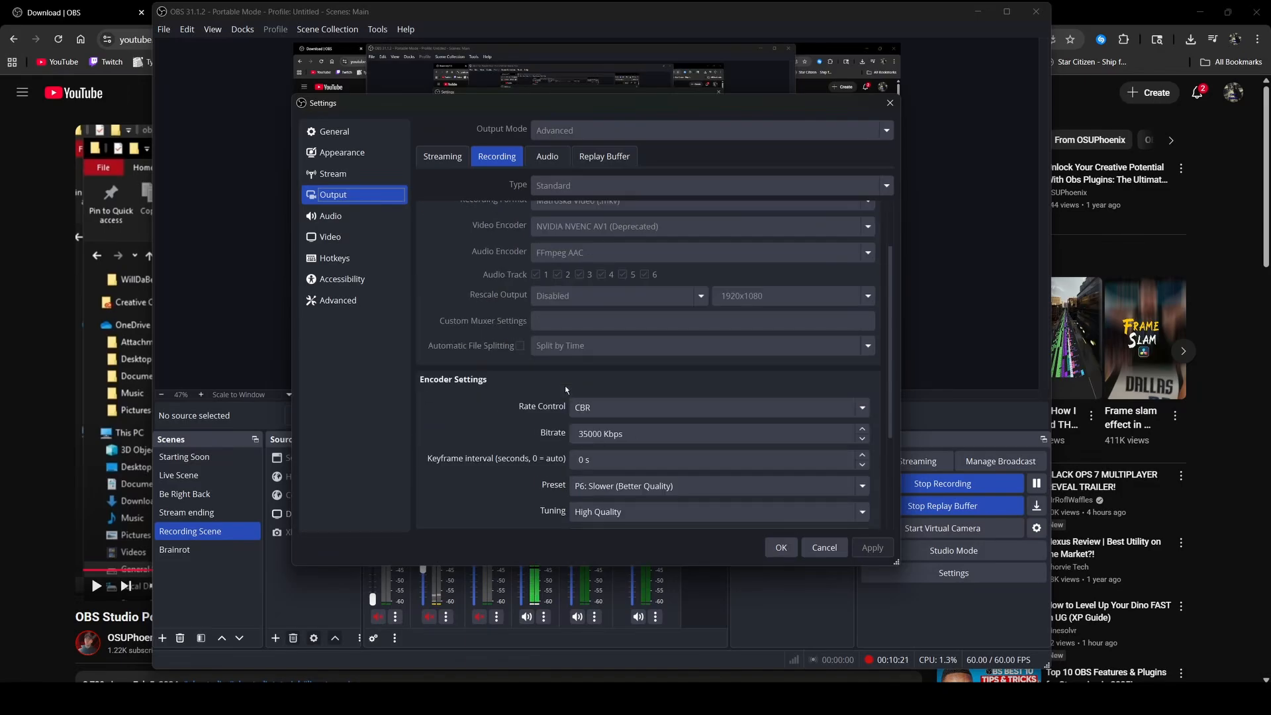
scroll(527, 395, "up", 4)
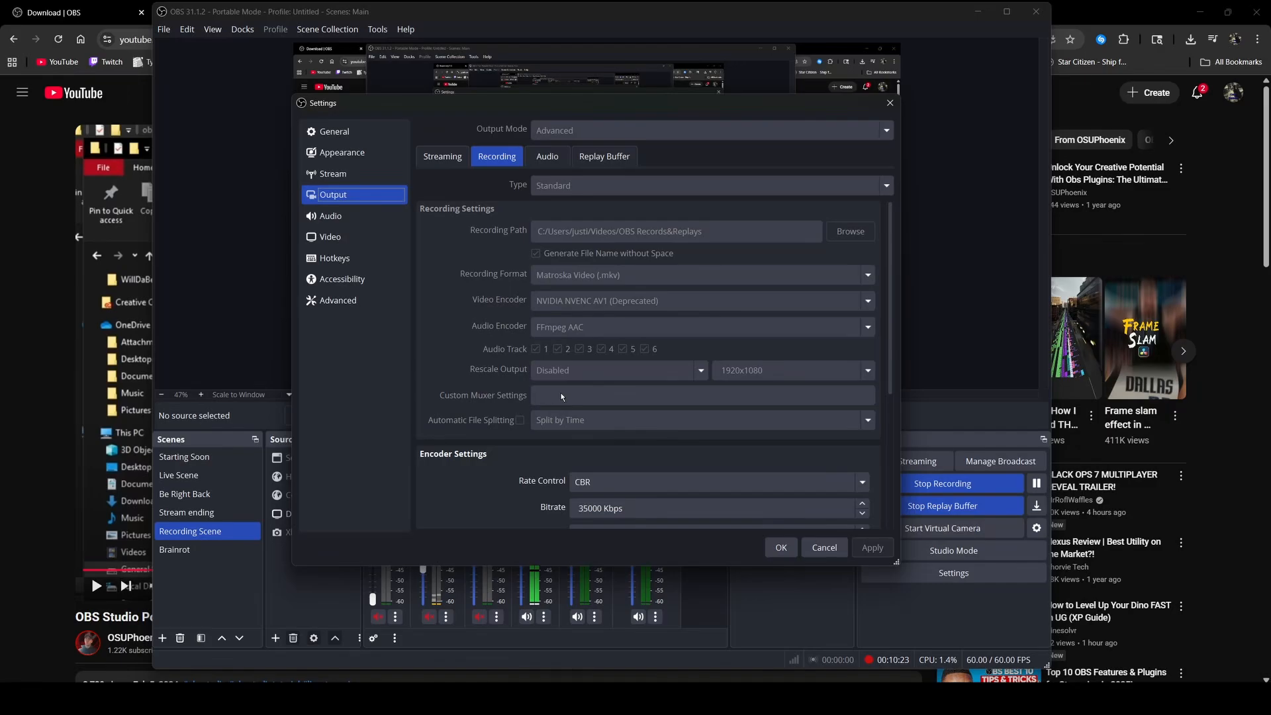
scroll(561, 393, "down", 4)
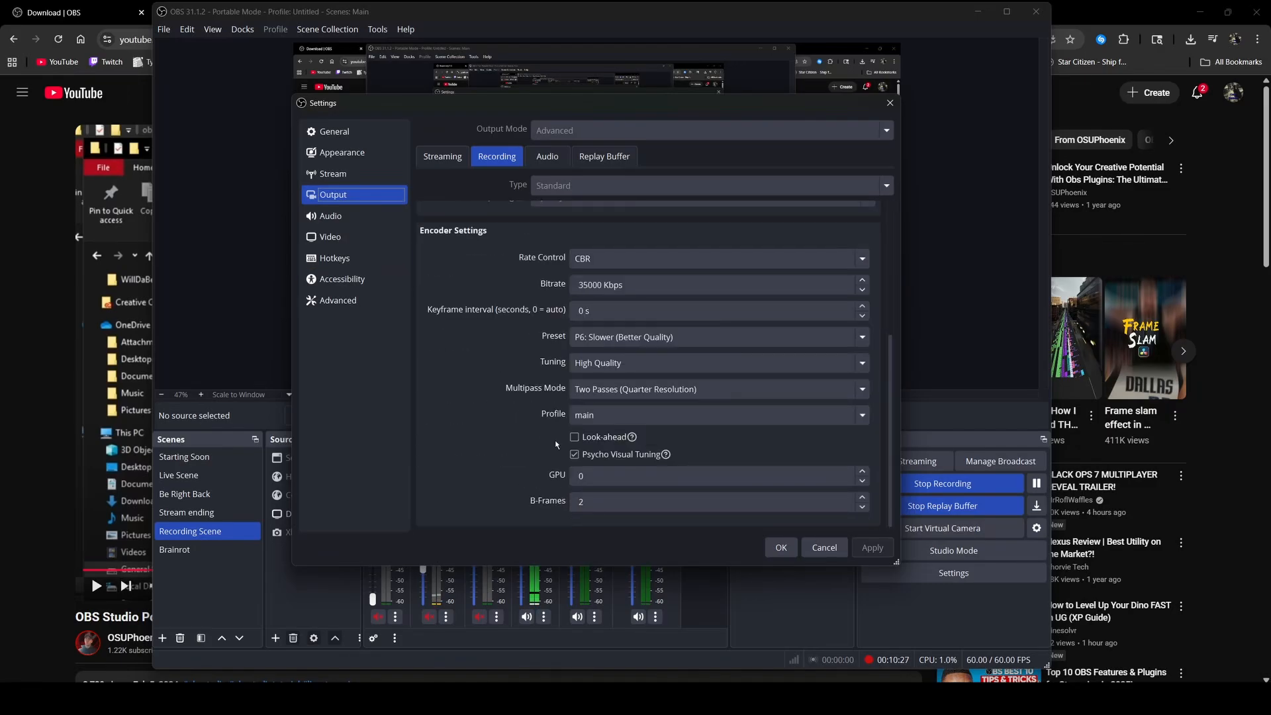
Examine the recording encoder's rate control options CBR, CQP, VBR and Lossless, keeping CBR selected
left_click(857, 258)
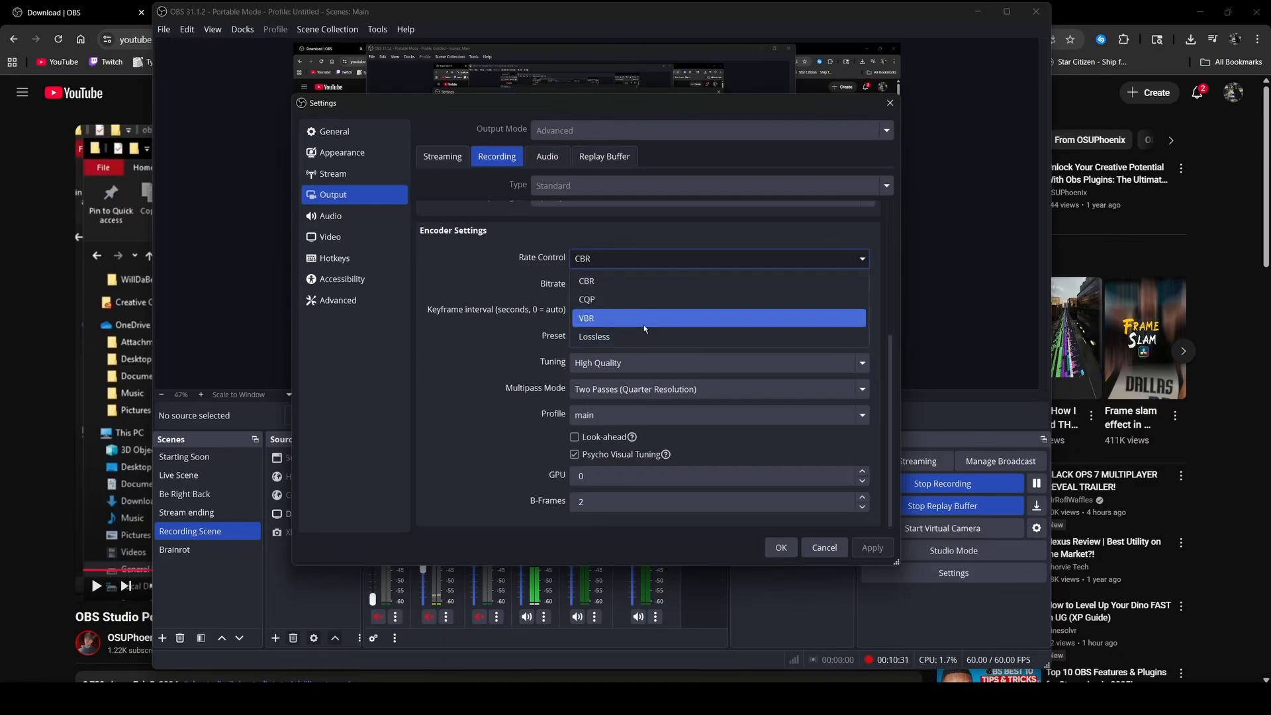
left_click(670, 260)
left_click(665, 260)
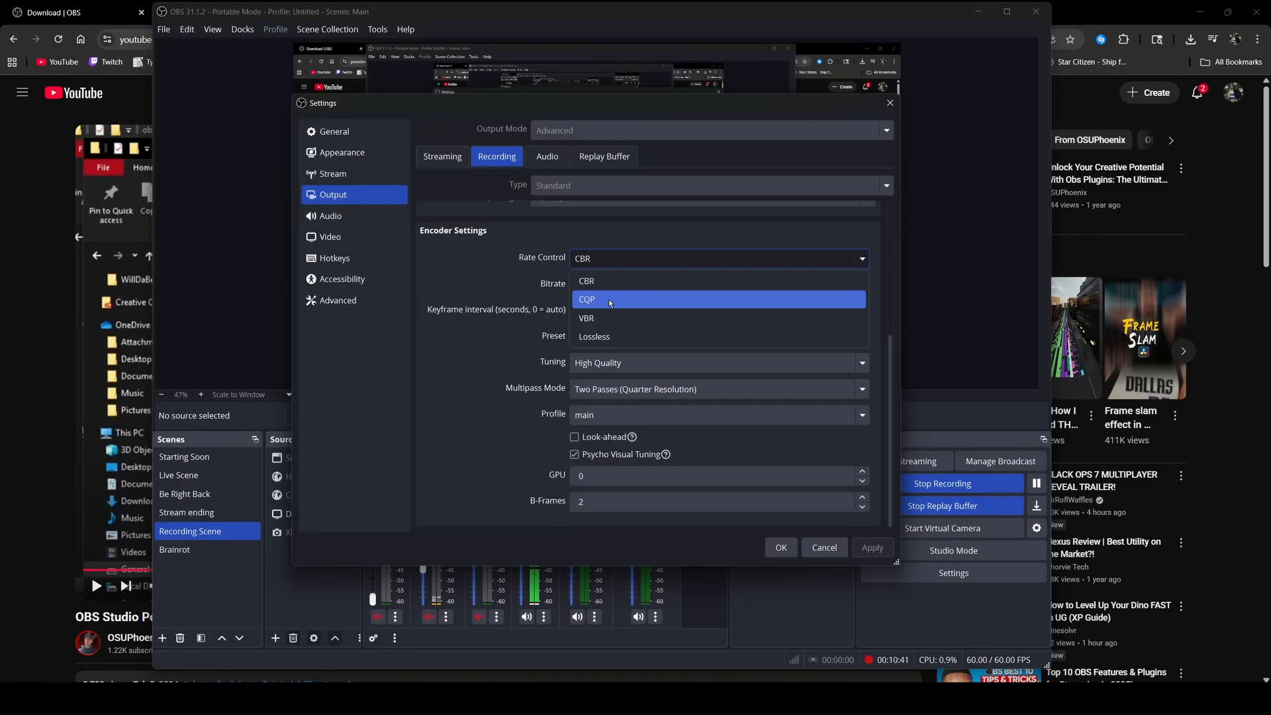
left_click(619, 278)
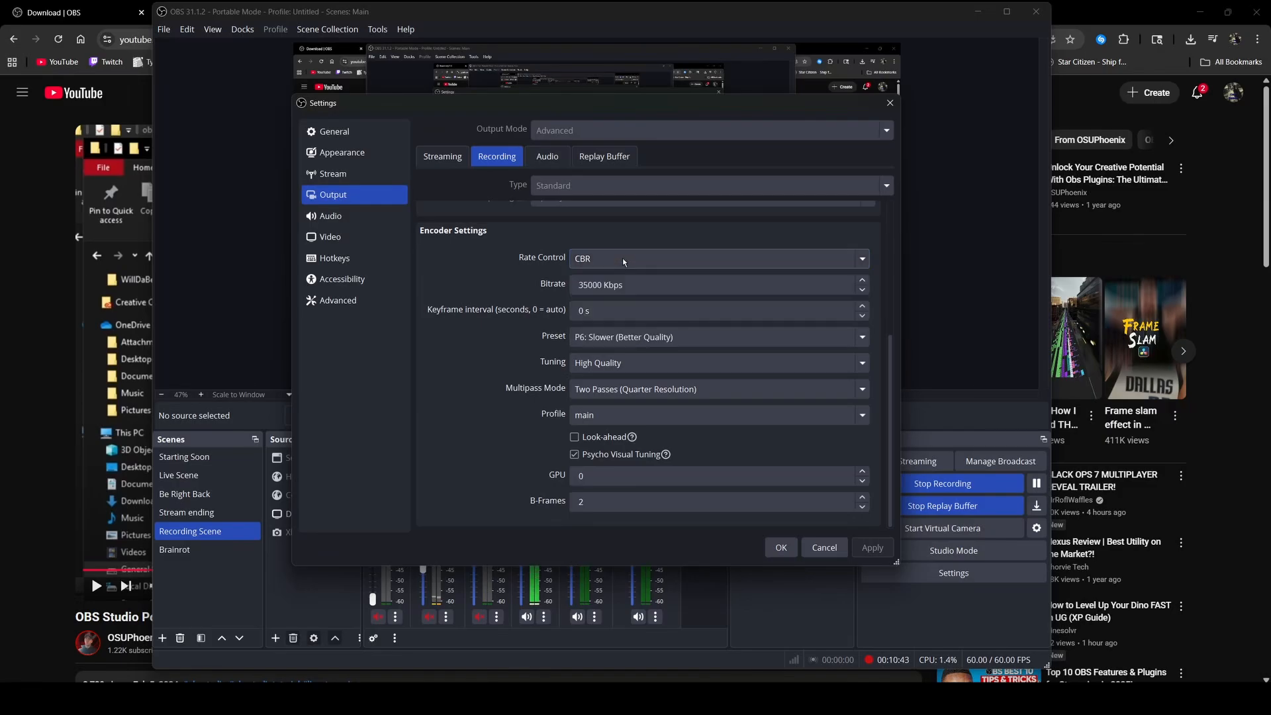
left_click(615, 258)
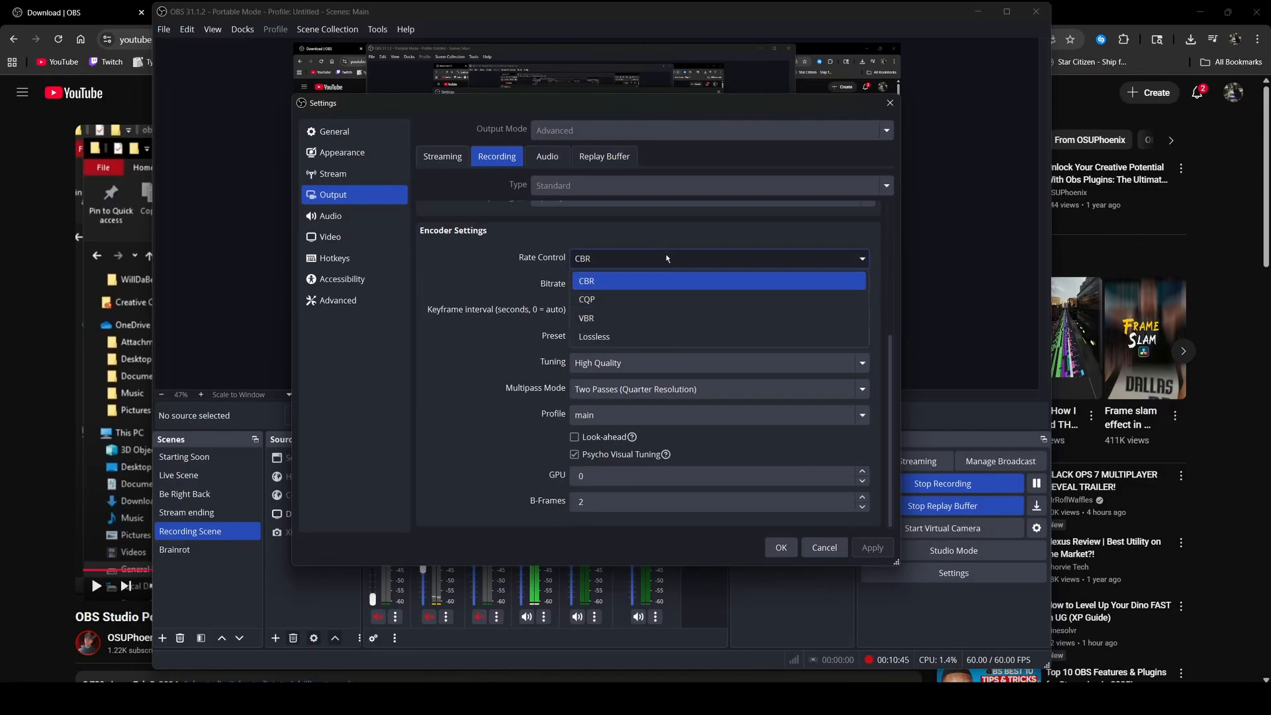
left_click(668, 260)
left_click(649, 263)
left_click(654, 259)
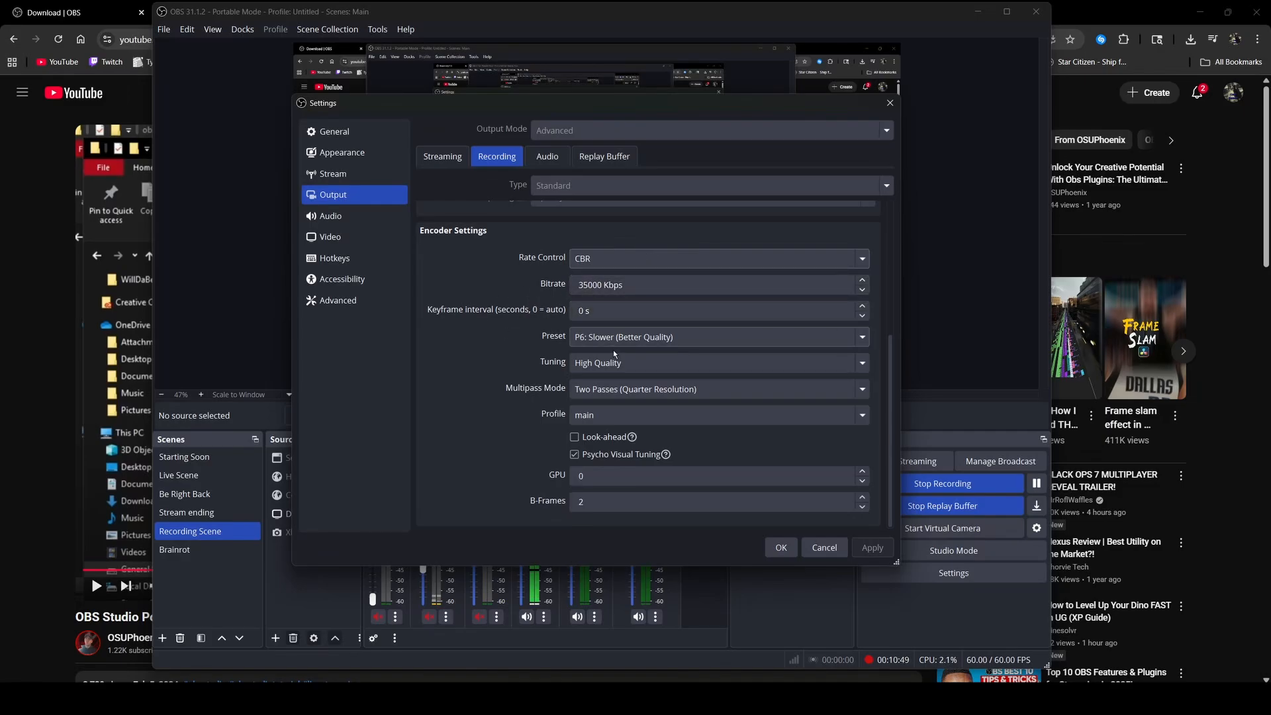
left_click(612, 260)
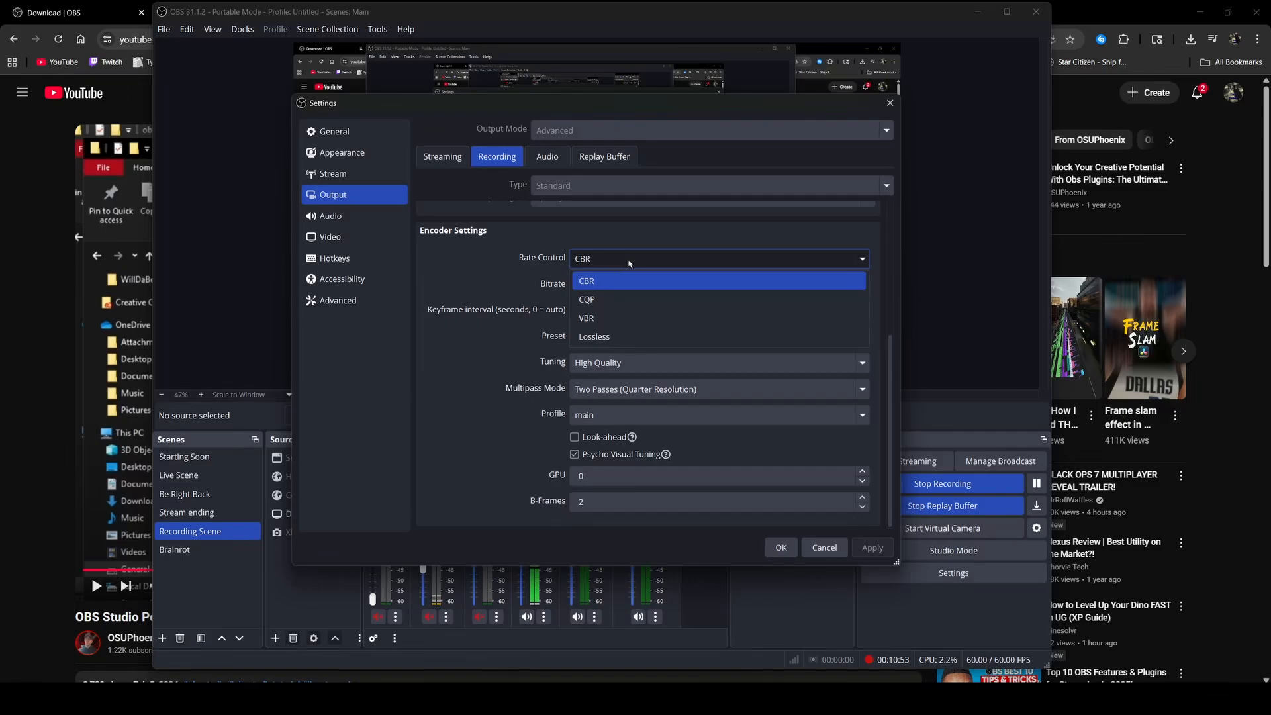
left_click(630, 262)
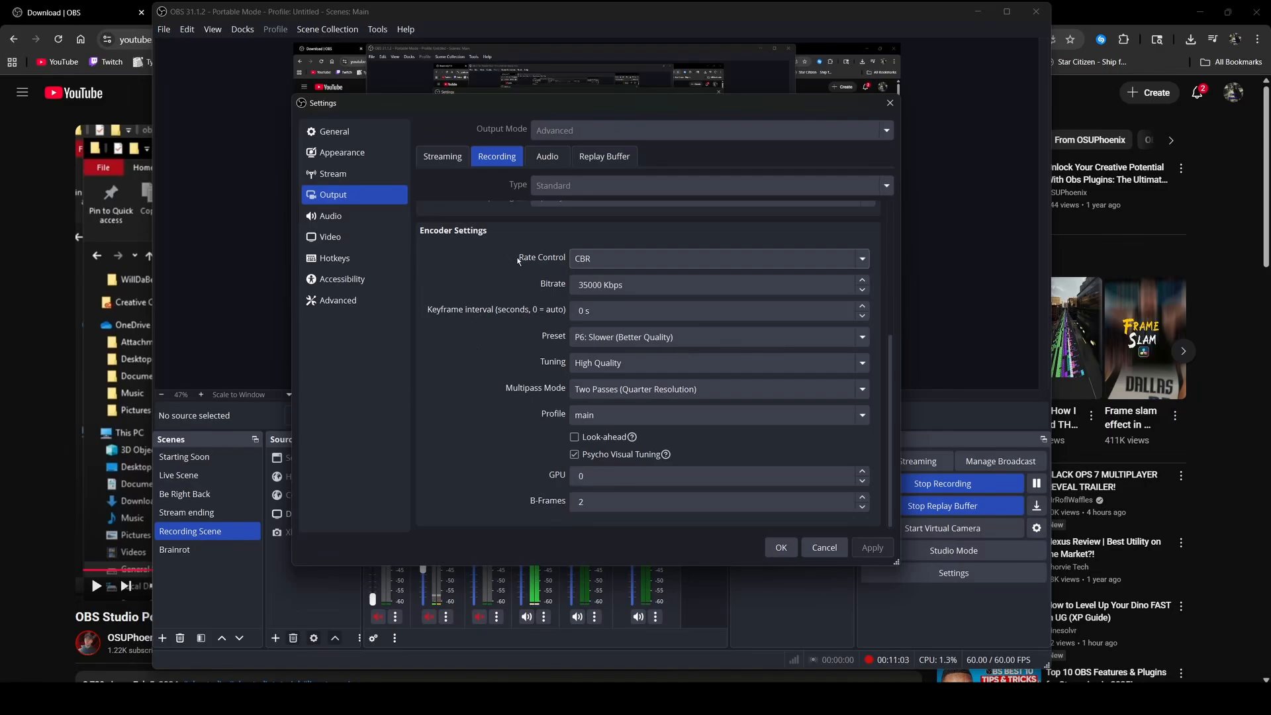
left_click(635, 263)
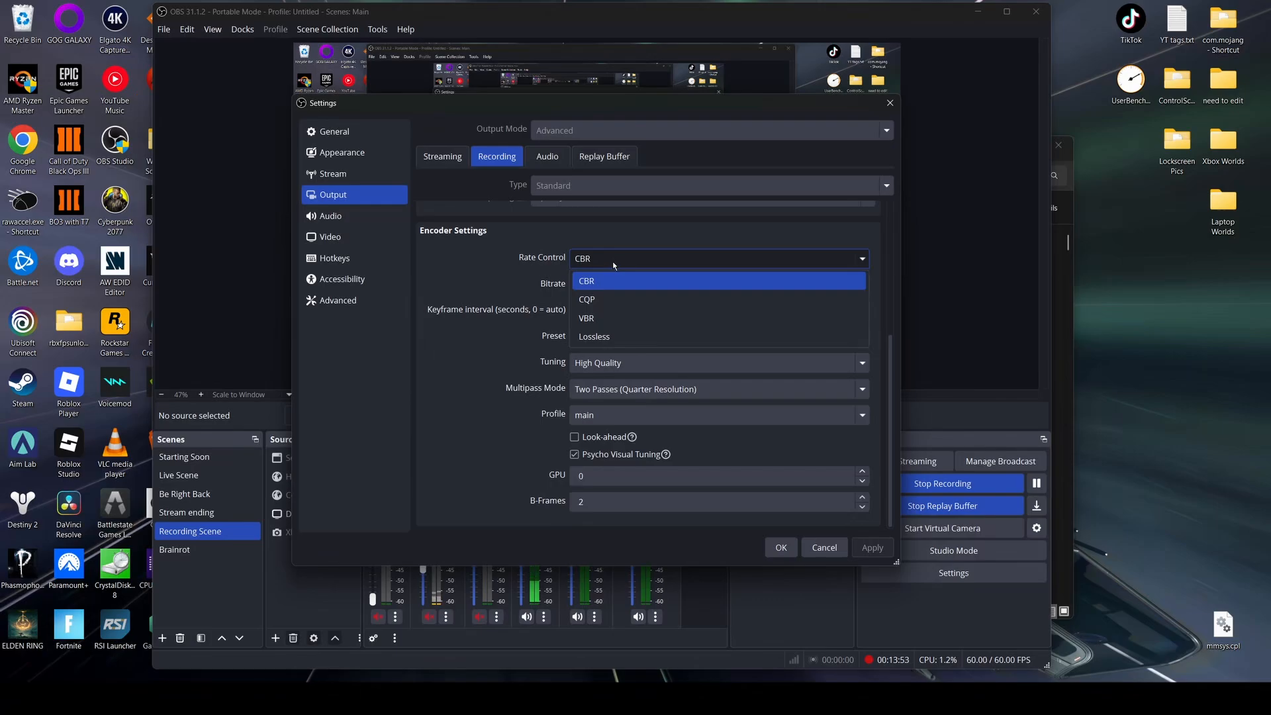
left_click(611, 281)
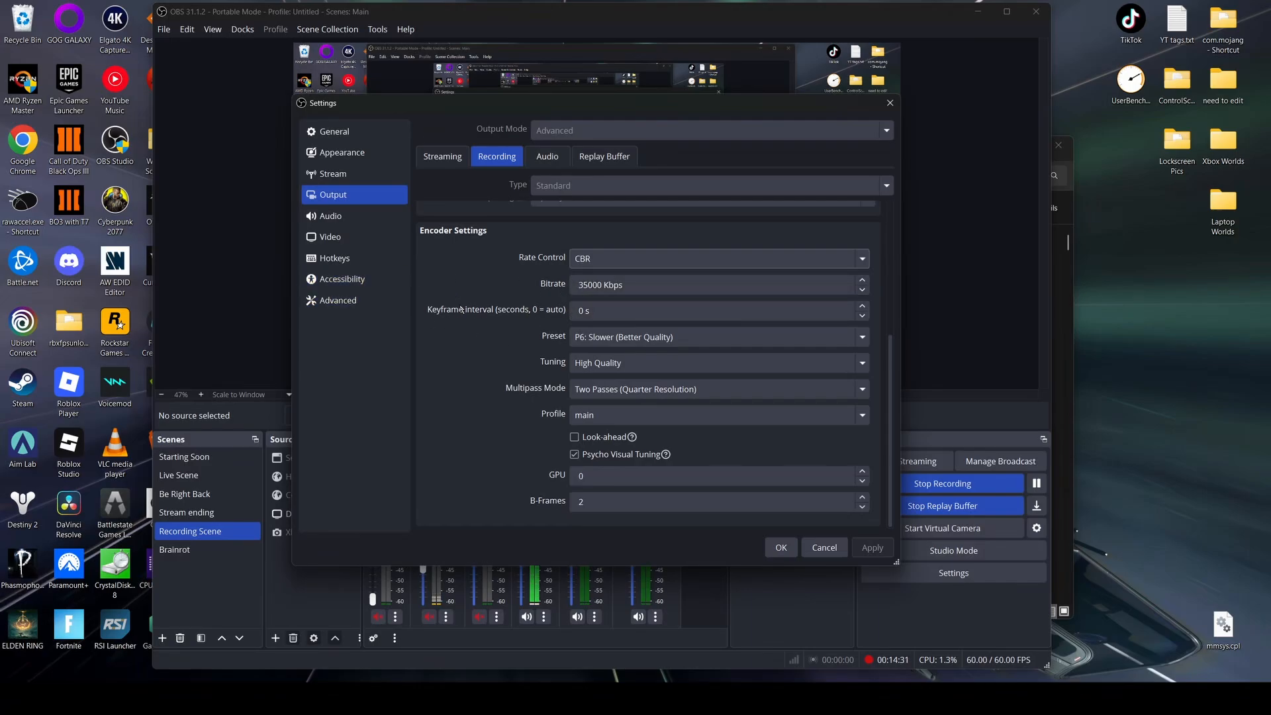
Examine the recording encoder's preset options from P1 to P7, keeping P6: Slower (Better Quality)
left_click(621, 338)
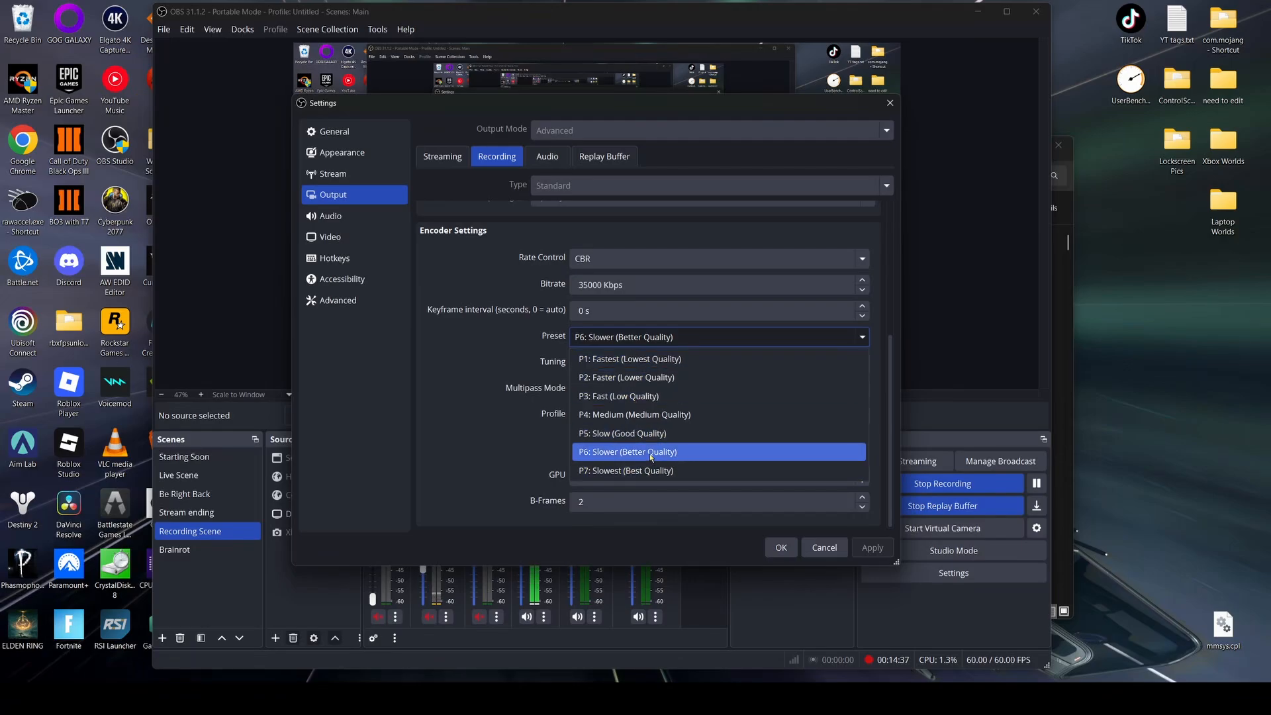
left_click(628, 338)
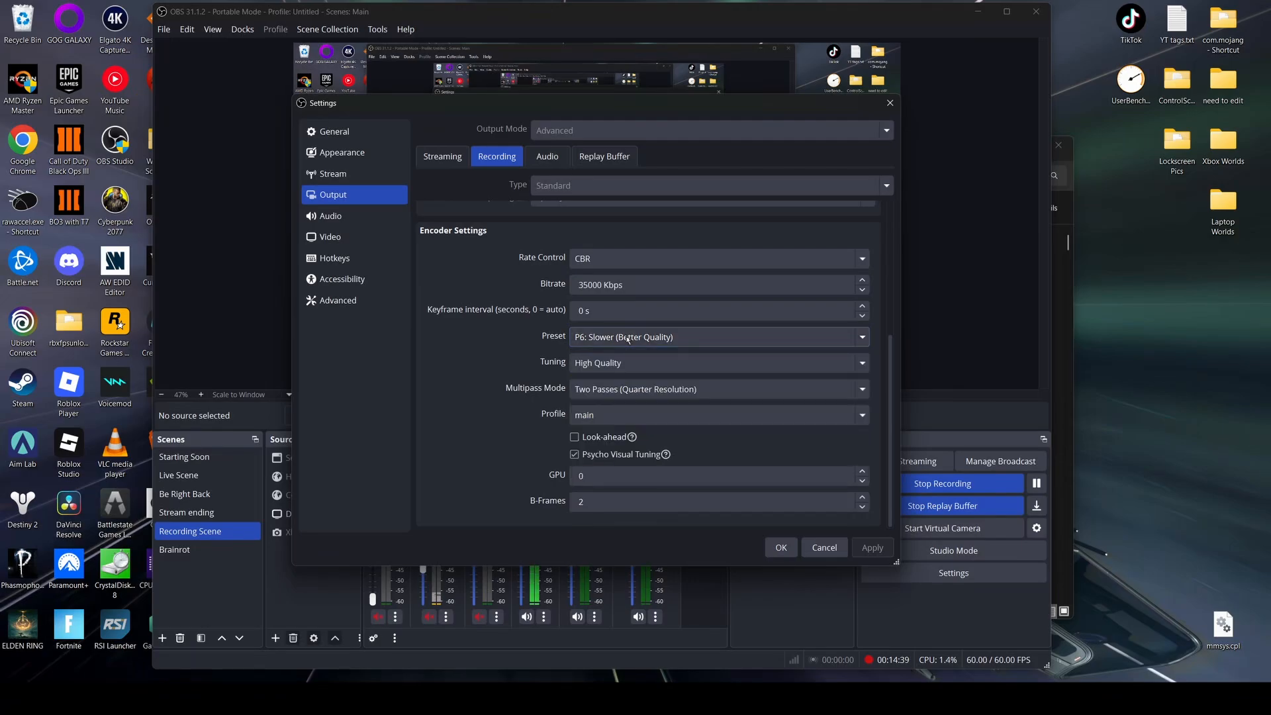
left_click(632, 339)
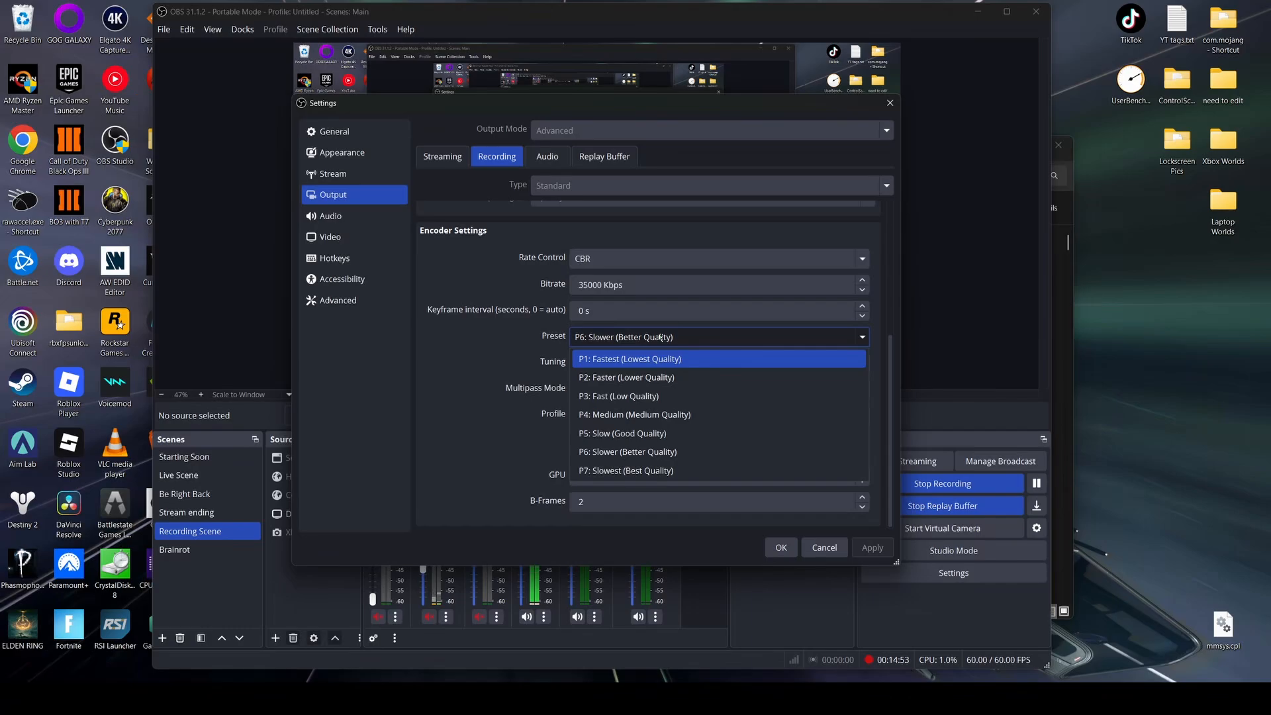
left_click(660, 337)
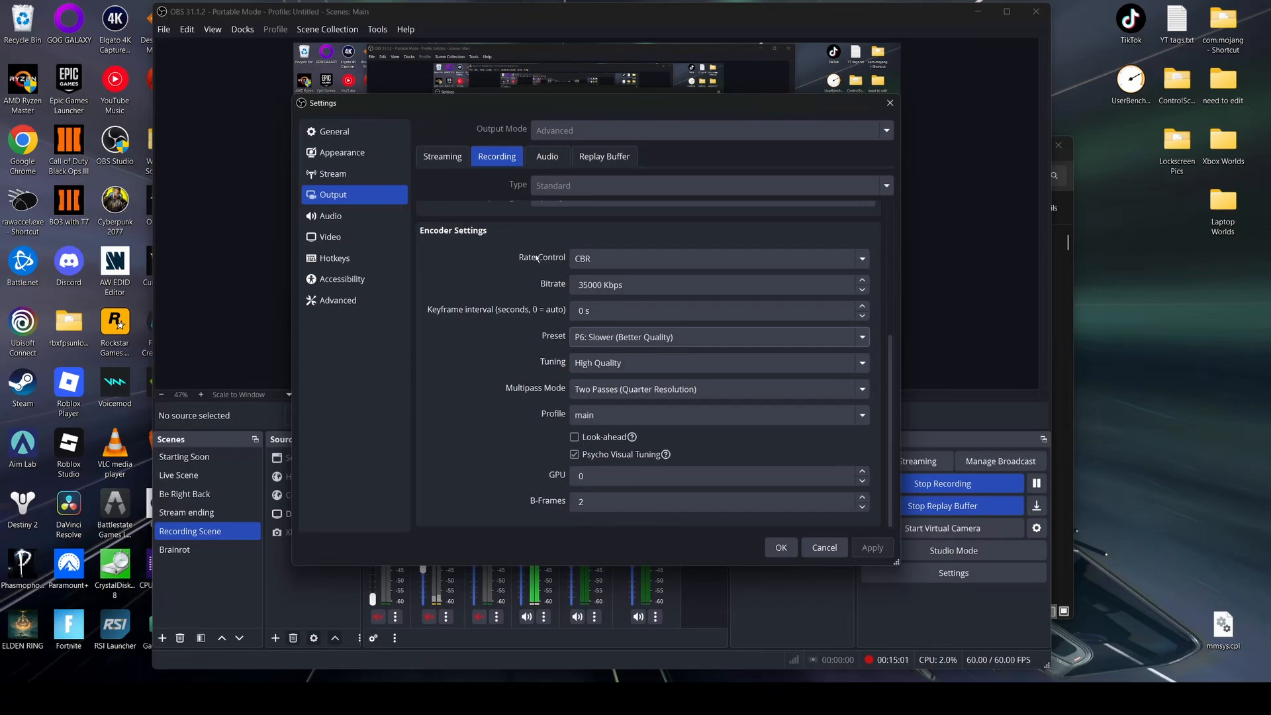
left_click(626, 336)
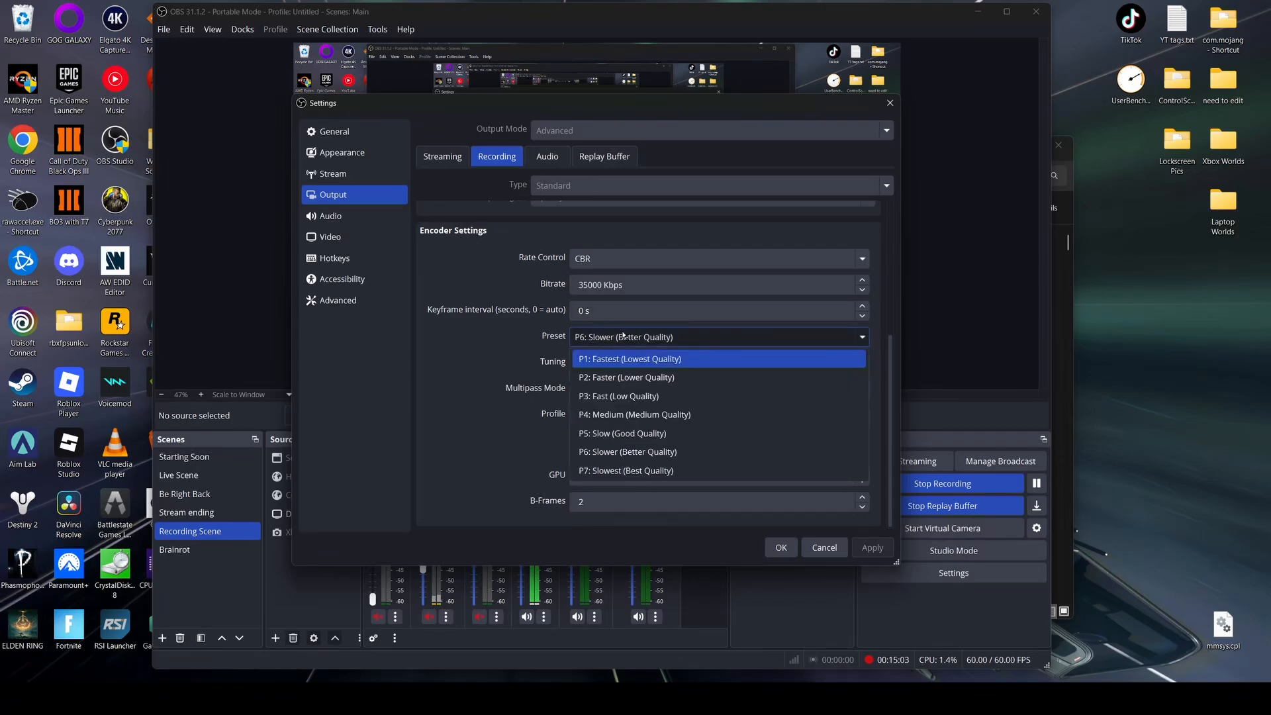
left_click(623, 336)
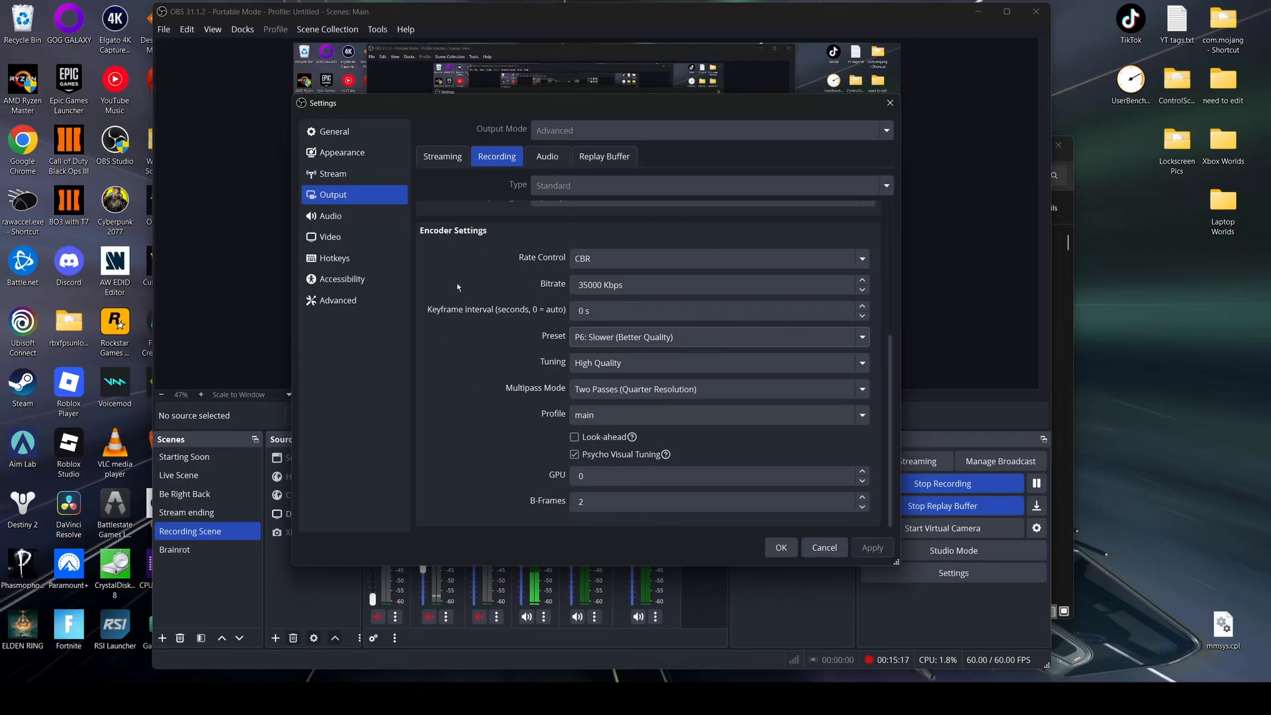
Examine the recording encoder's tuning, multipass mode and profile options, keeping High Quality, Two Passes (Quarter Resolution) and main
left_click(629, 363)
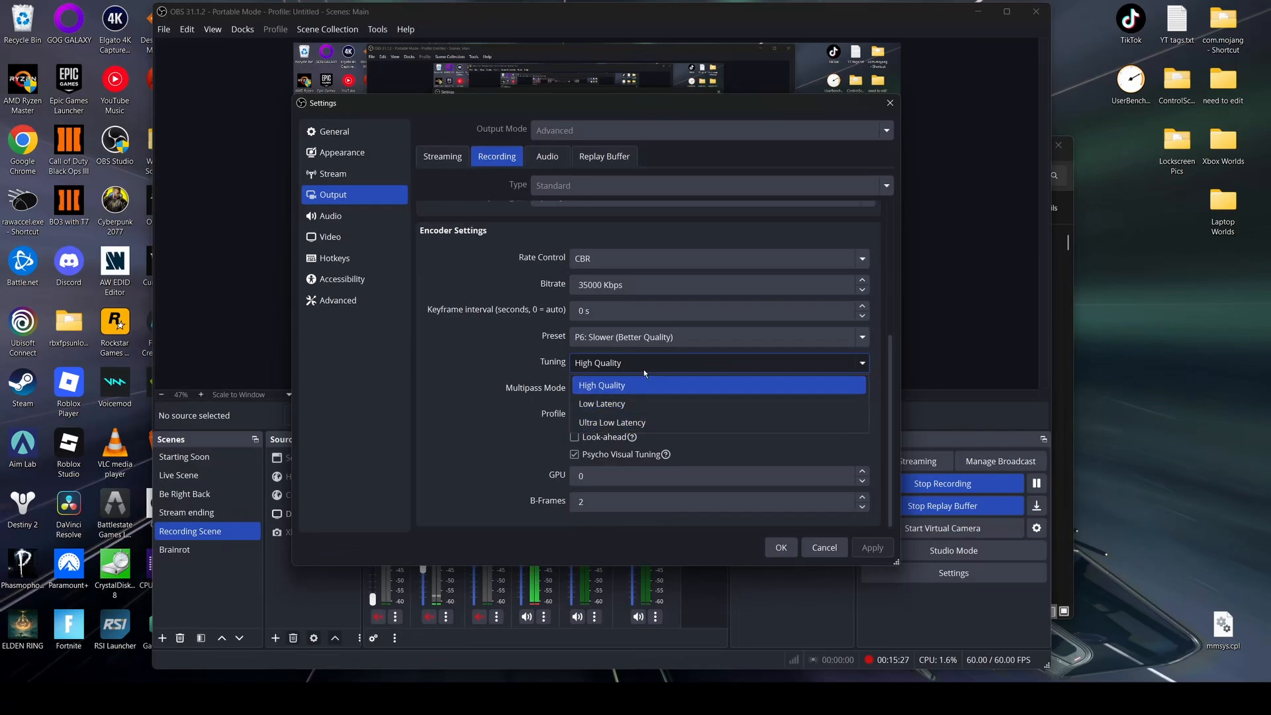
left_click(587, 386)
left_click(653, 392)
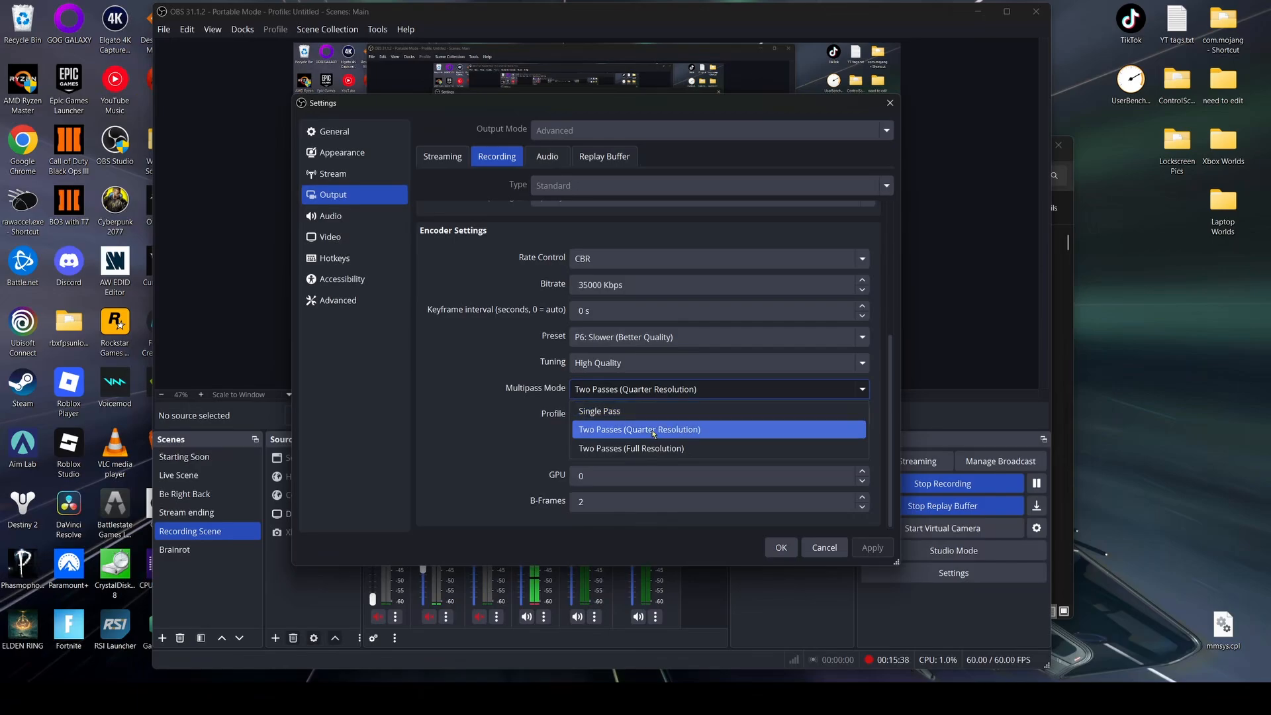
left_click(674, 392)
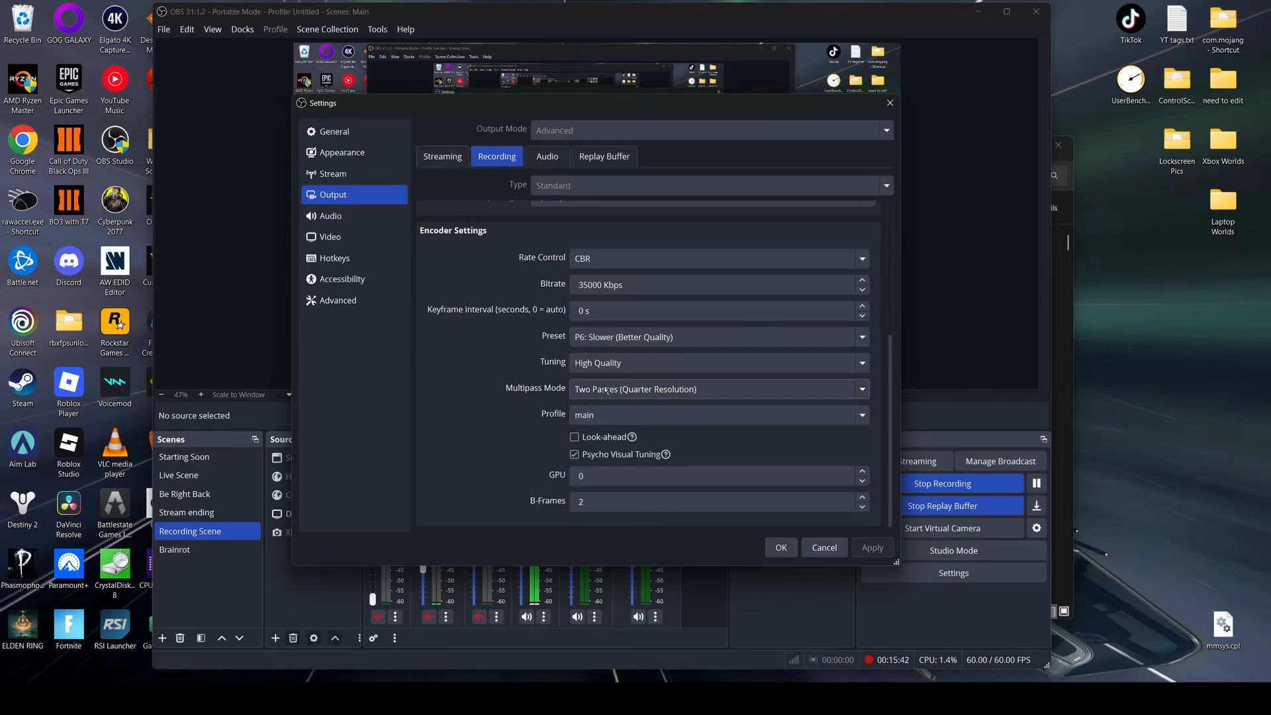
left_click(626, 418)
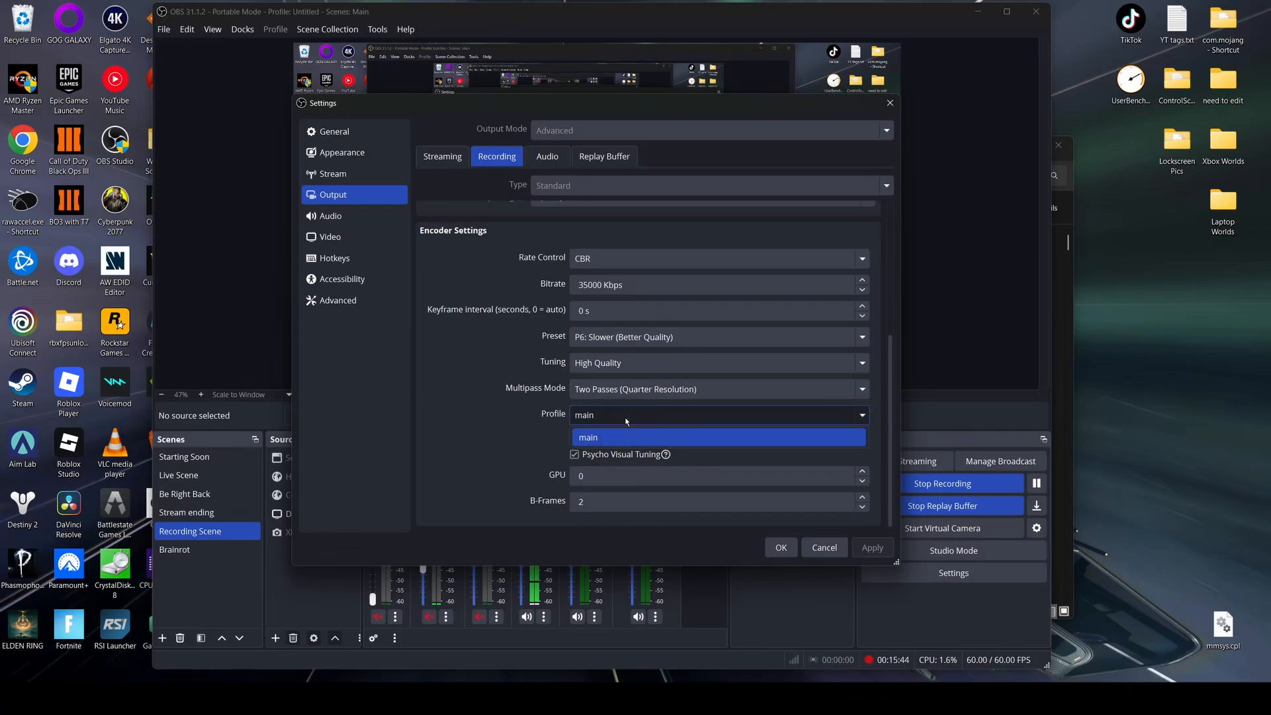
left_click(626, 414)
left_click(635, 392)
left_click(638, 394)
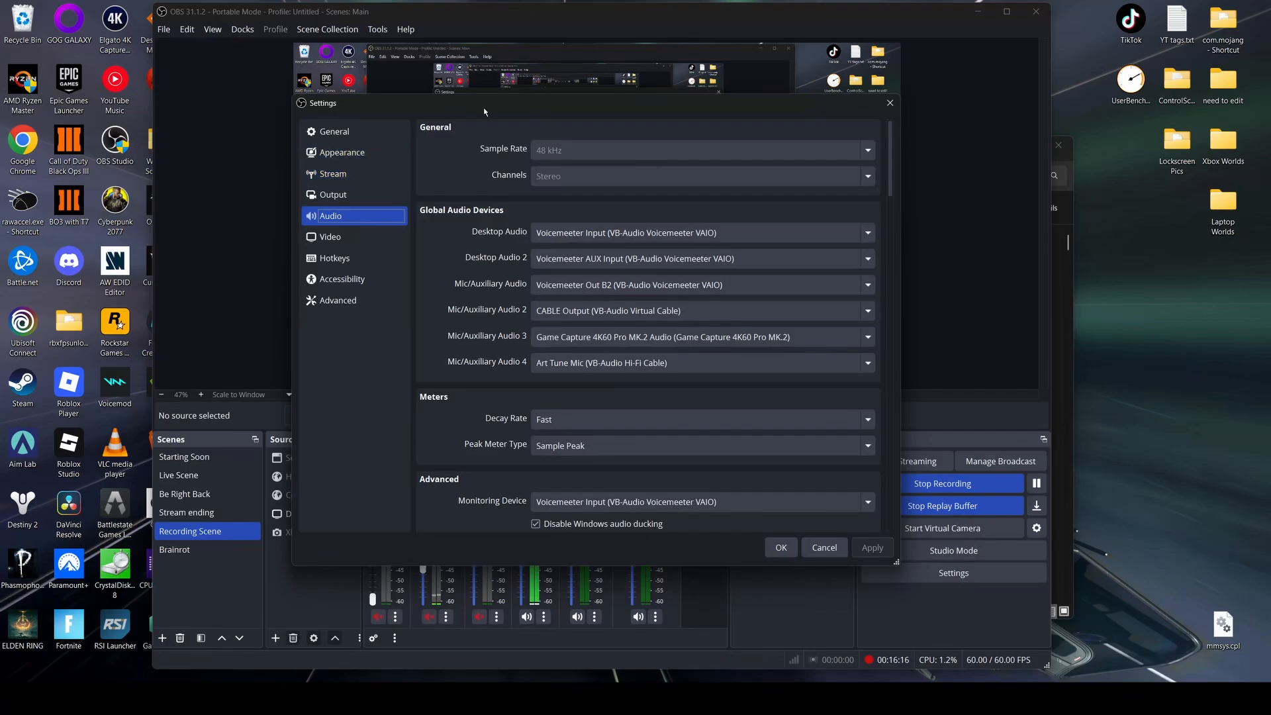
Compare the global audio devices with the audio mixer, and view the channel routing in Voicemeeter Potato
left_click_drag(484, 111, 806, 81)
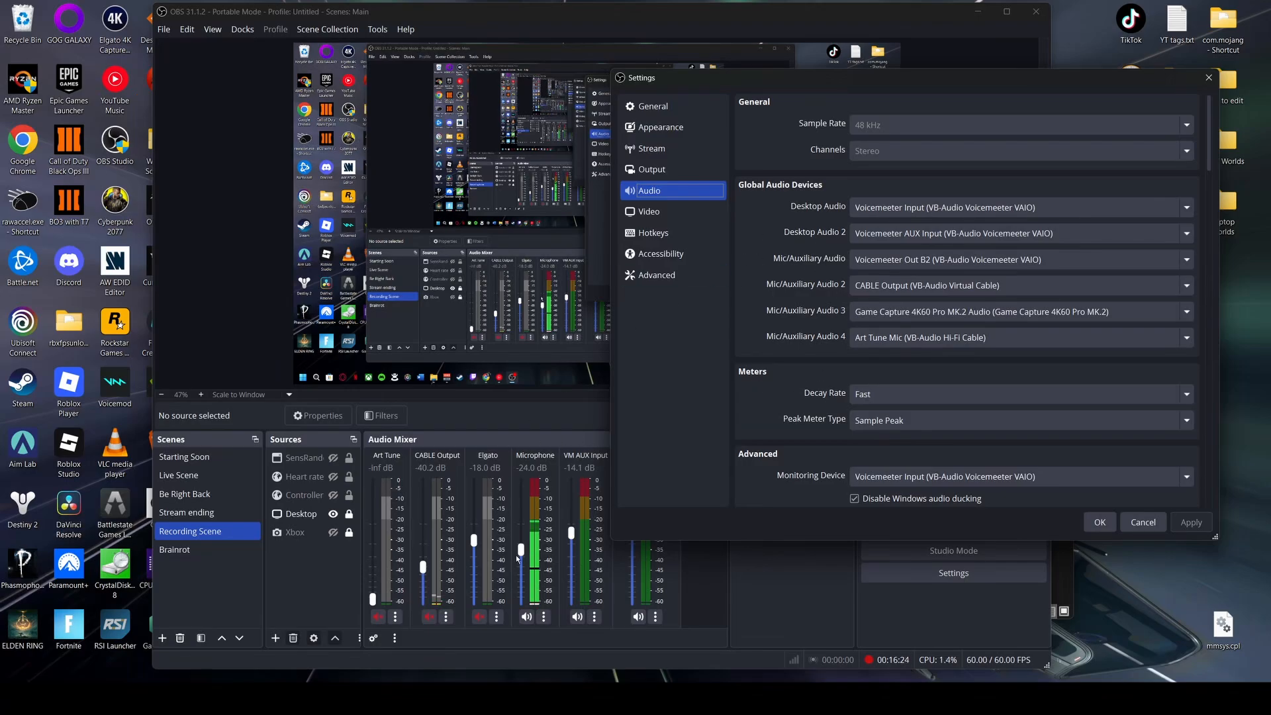
left_click(1208, 79)
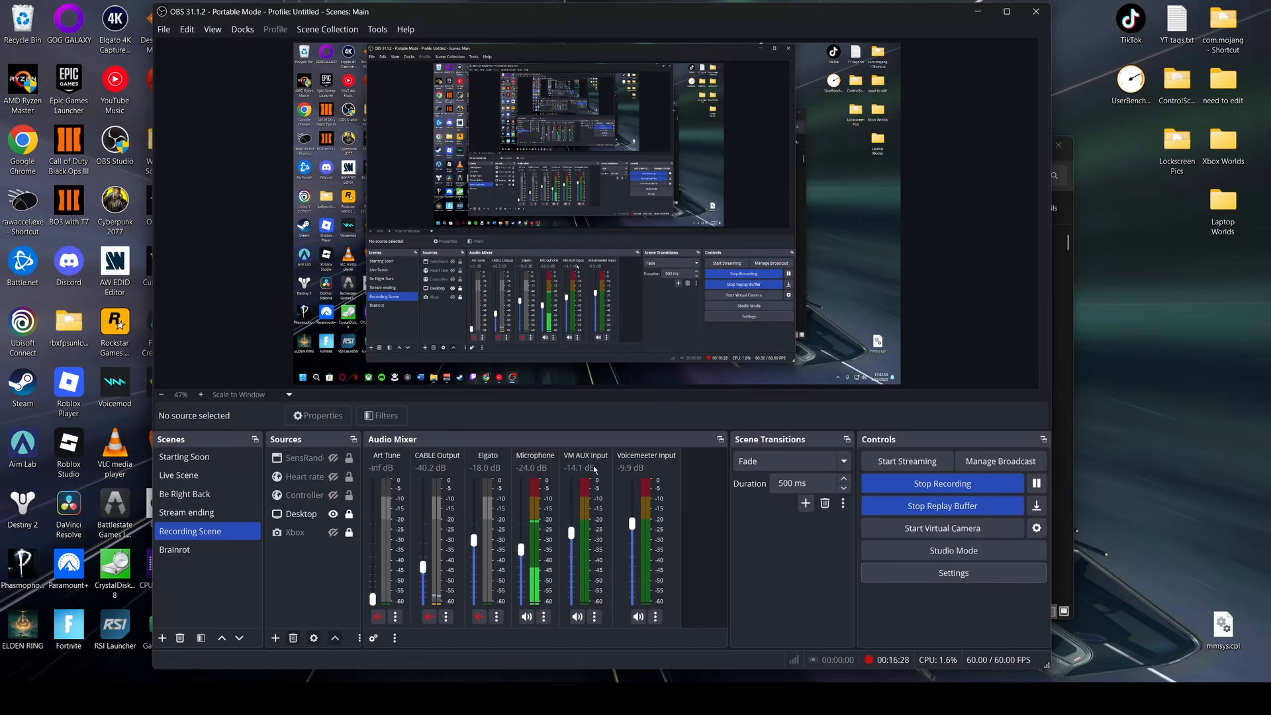
left_click(321, 700)
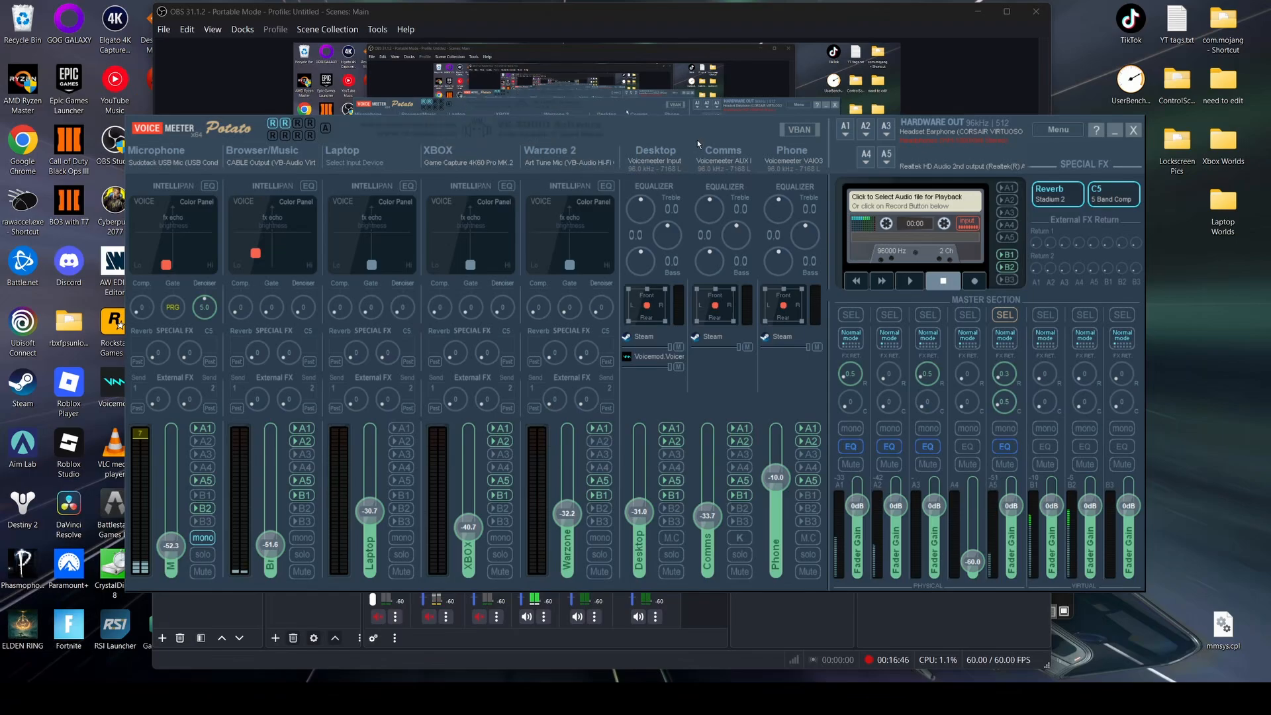
mouse_move(703, 130)
left_mouse_down()
mouse_move(827, 146)
mouse_move(703, 130)
left_mouse_up()
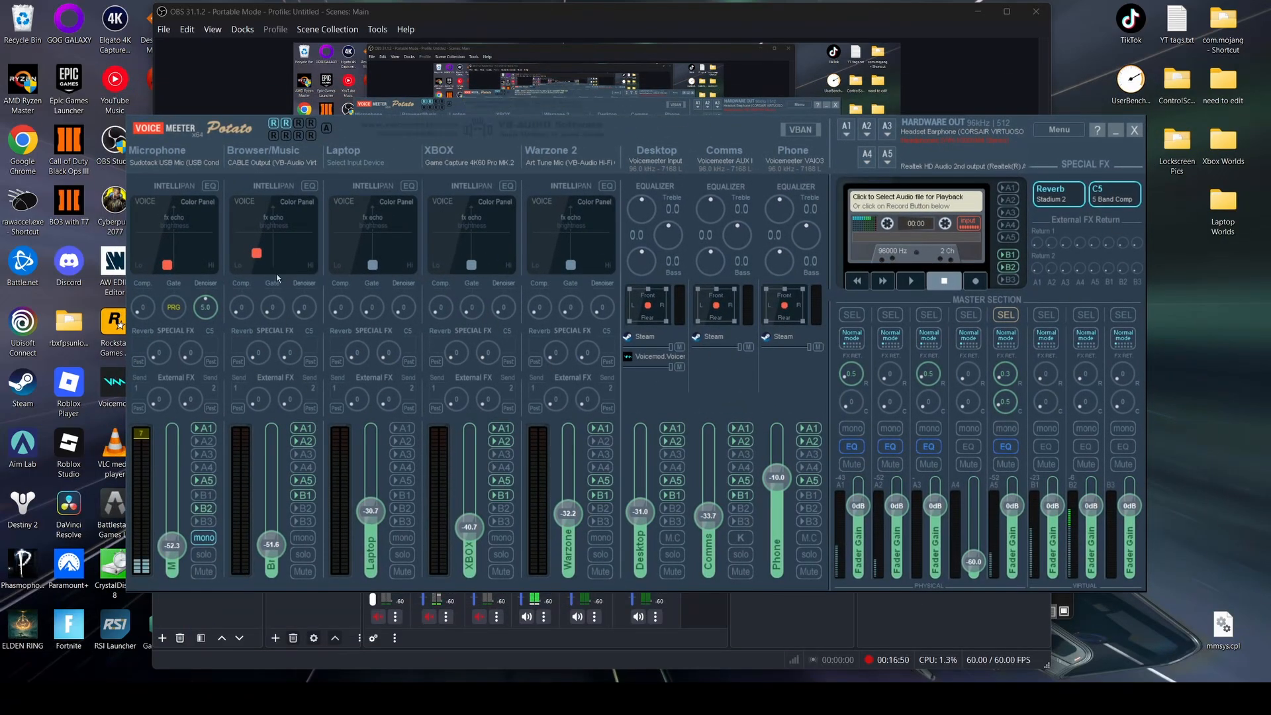
left_click(1117, 130)
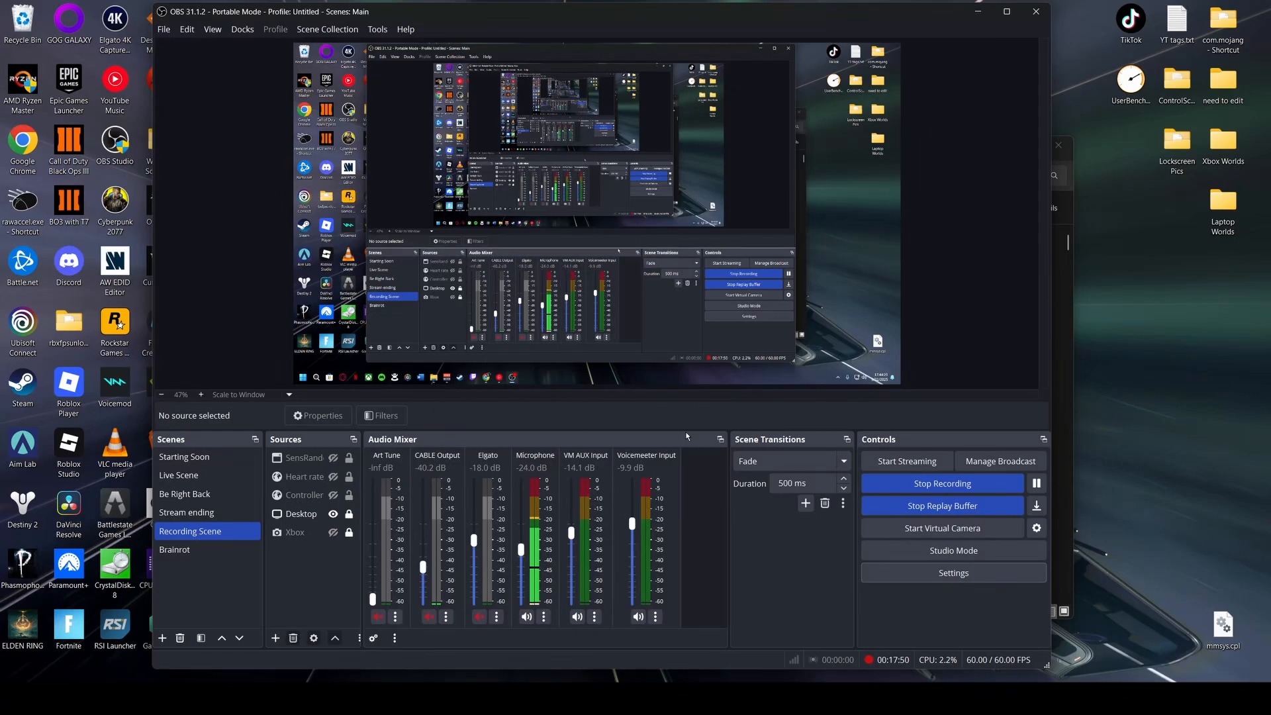
Reopen the settings and review the recording output options, including the audio tracks and encoder settings
left_click(954, 573)
left_click_drag(556, 103, 591, 107)
left_click(407, 218)
left_click(407, 199)
left_click(401, 178)
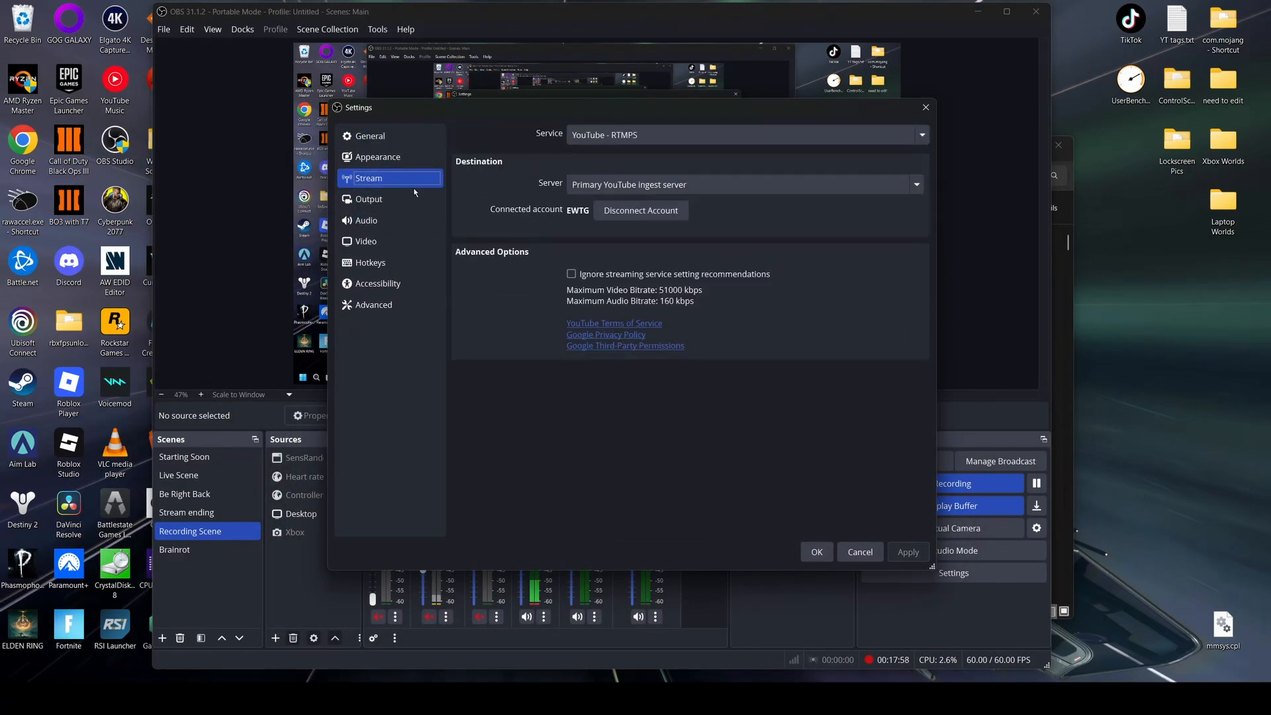
left_click(407, 198)
left_click(533, 161)
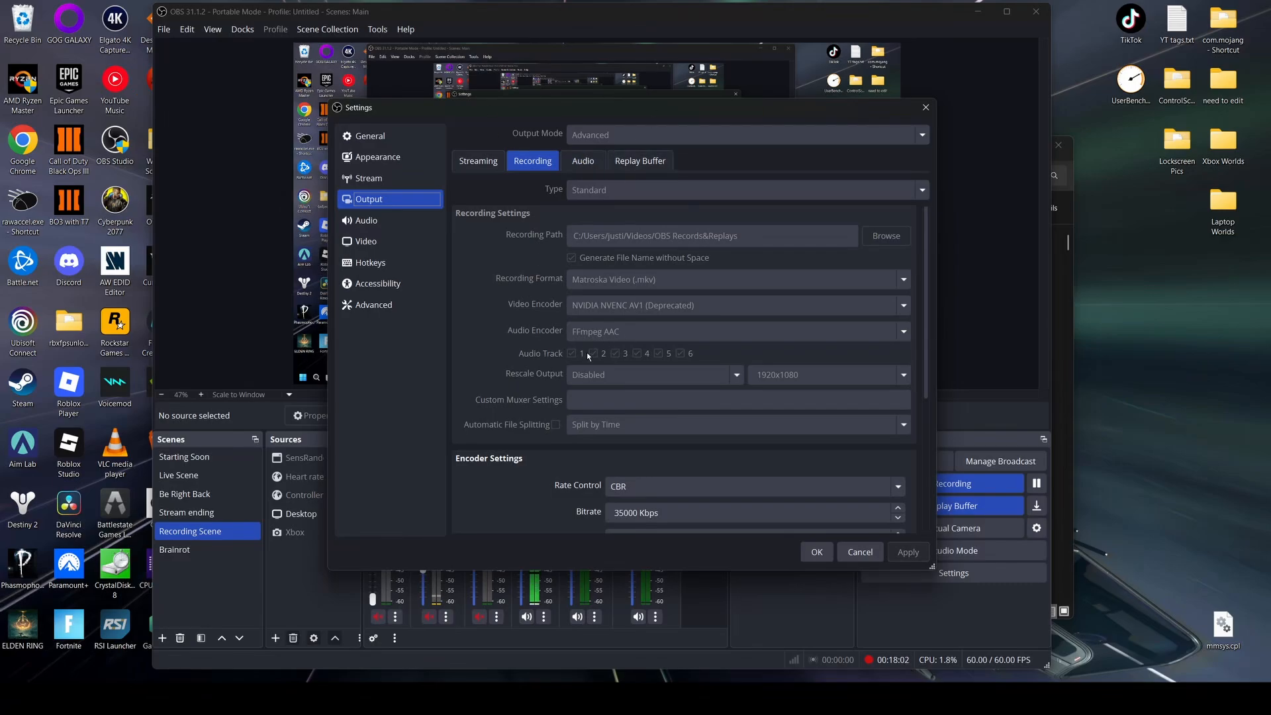
scroll(555, 345, "down", 3)
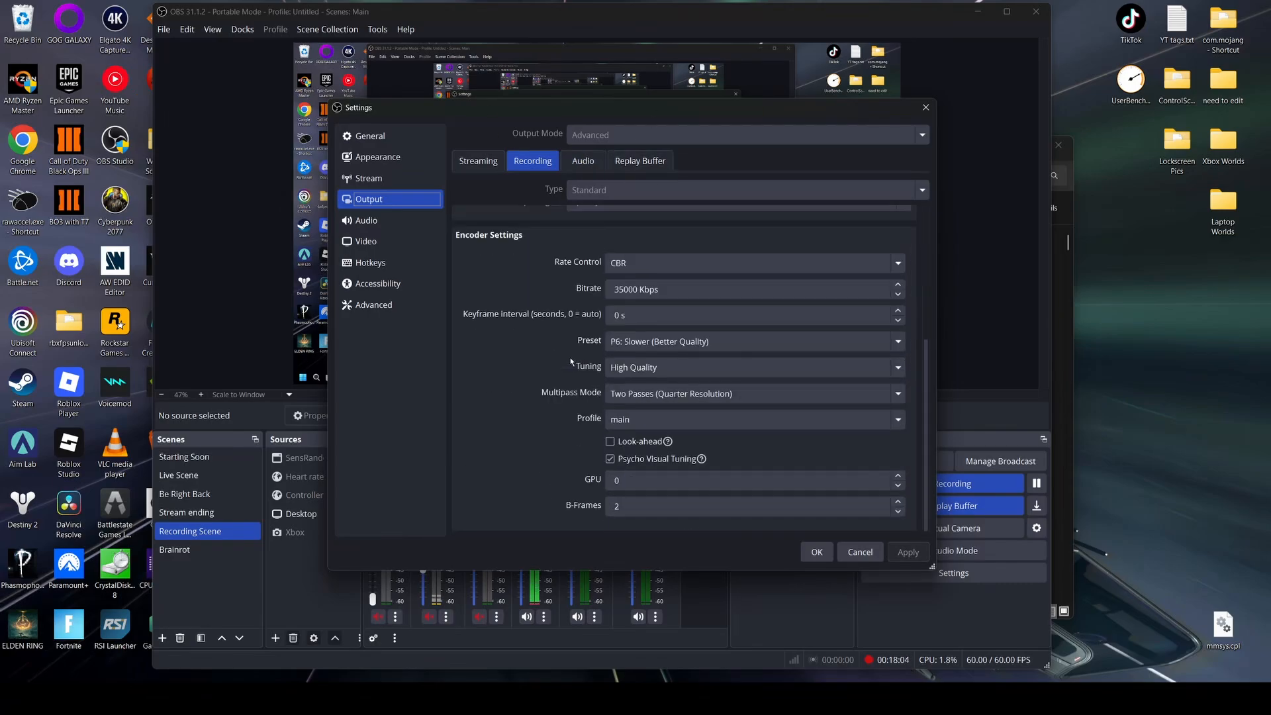
scroll(553, 347, "up", 3)
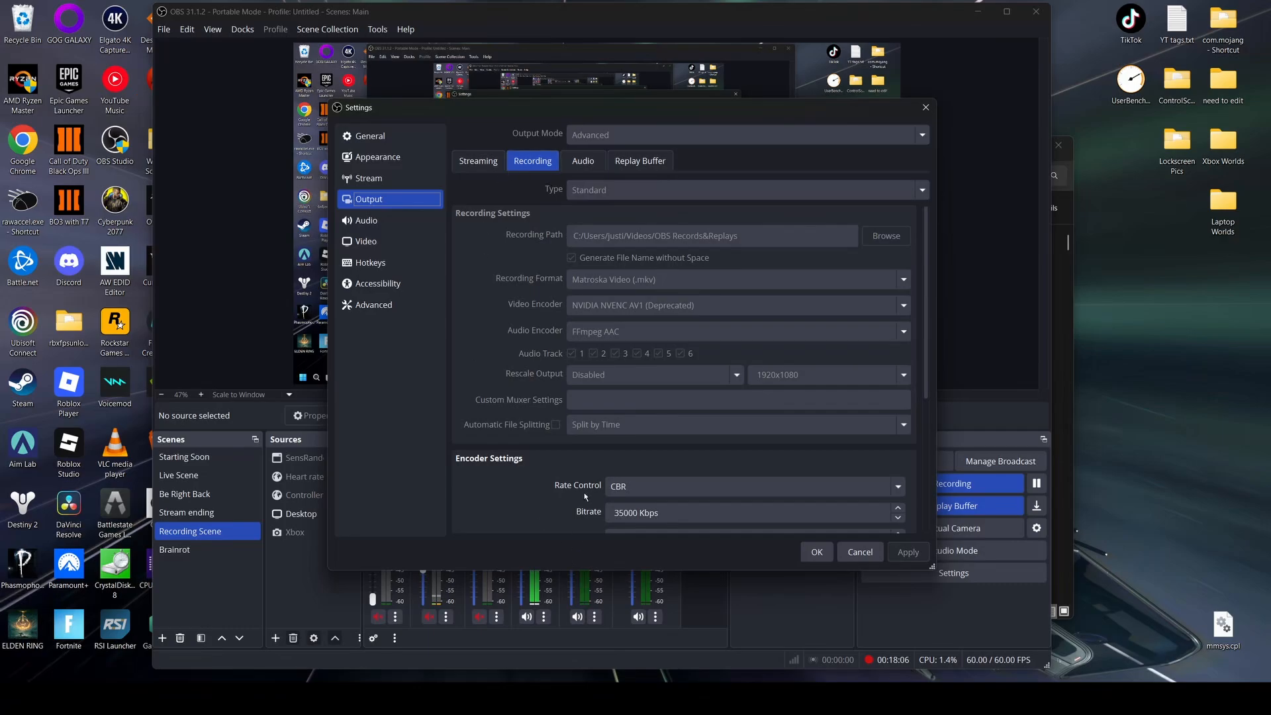
left_click_drag(559, 109, 589, 89)
left_click(455, 198)
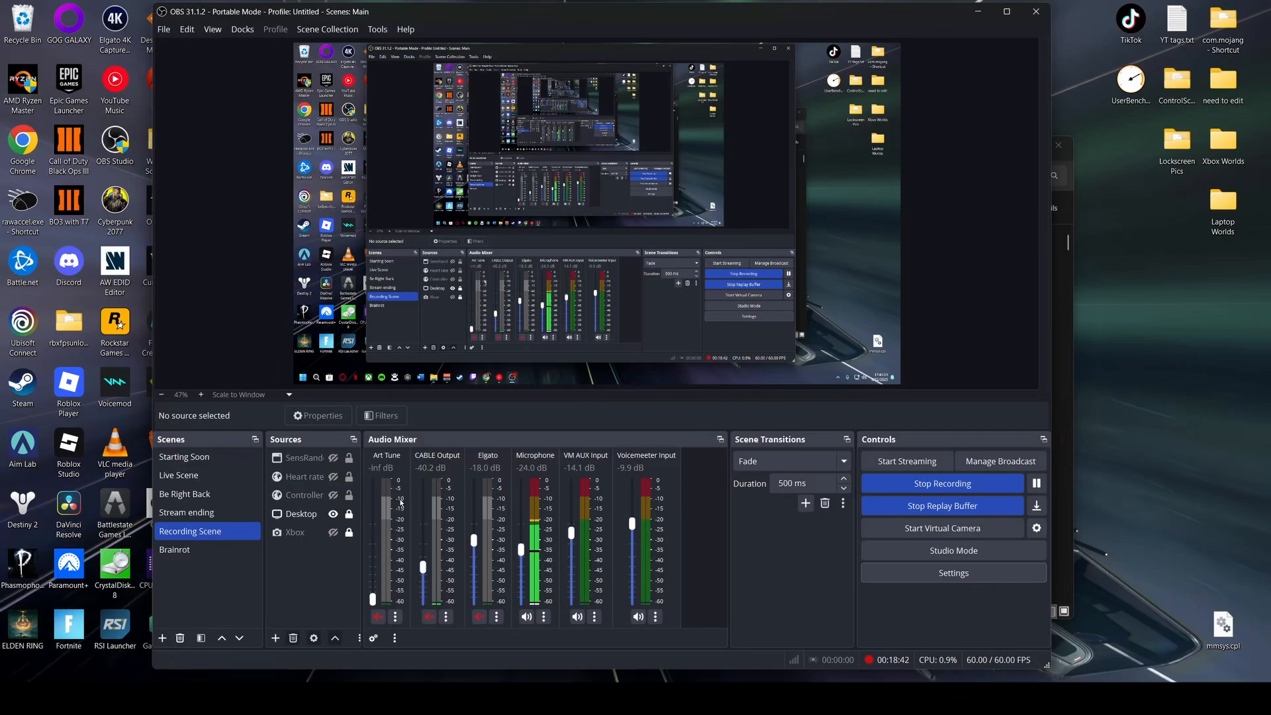
Open the advanced audio properties and enlarge the window to view each source's track assignments
left_click(374, 639)
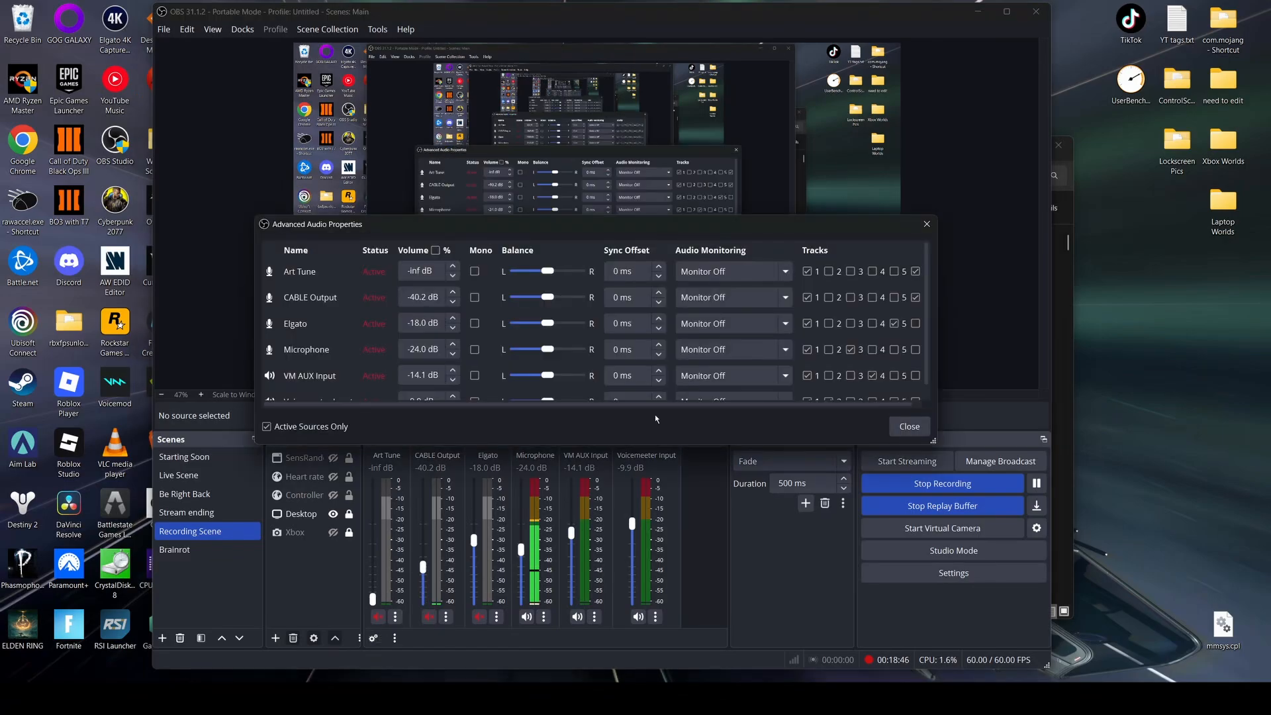
left_click_drag(933, 441, 953, 535)
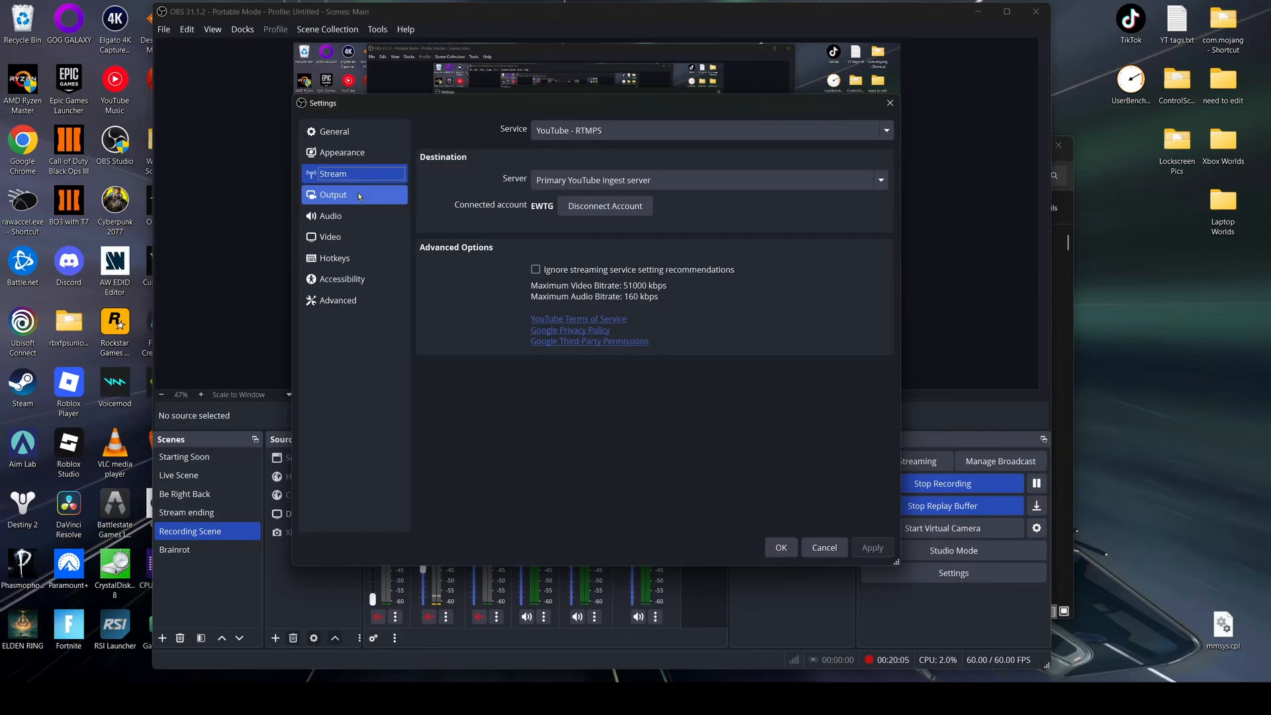
Look through the appearance, general, stream and output settings pages, and close the settings
left_click(365, 156)
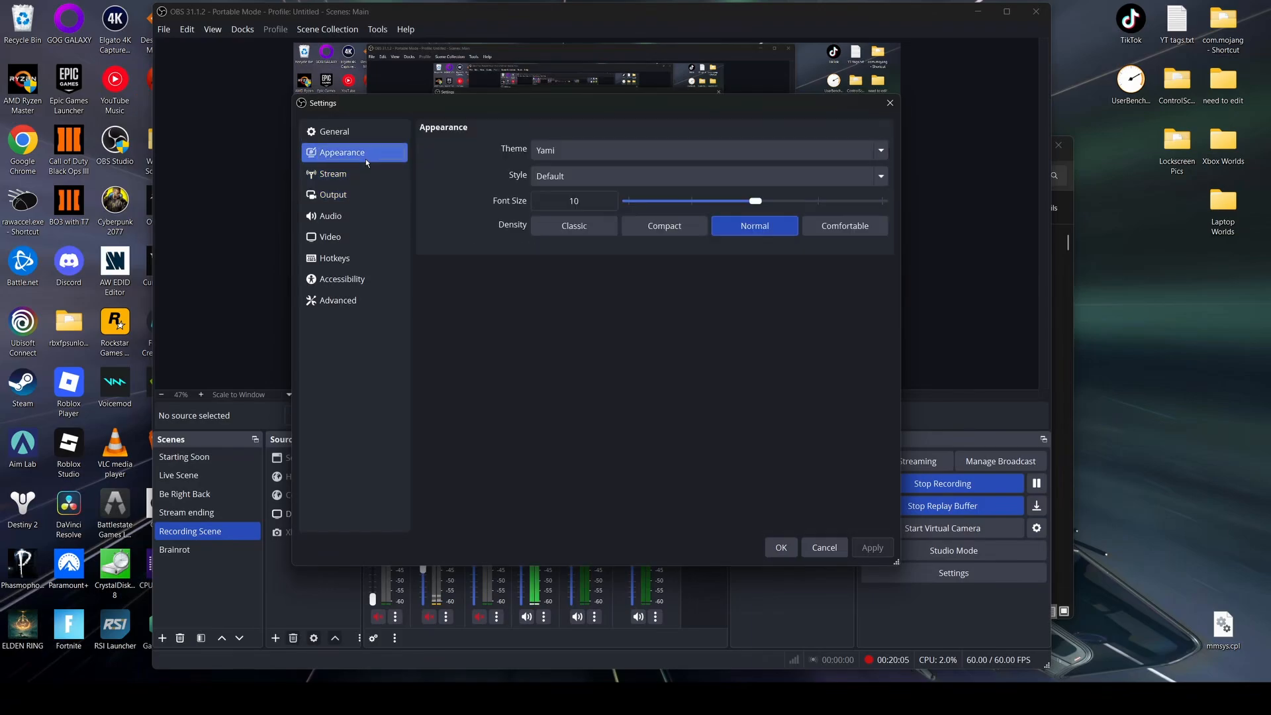
left_click(360, 137)
left_click(356, 152)
left_click(351, 174)
left_click(344, 194)
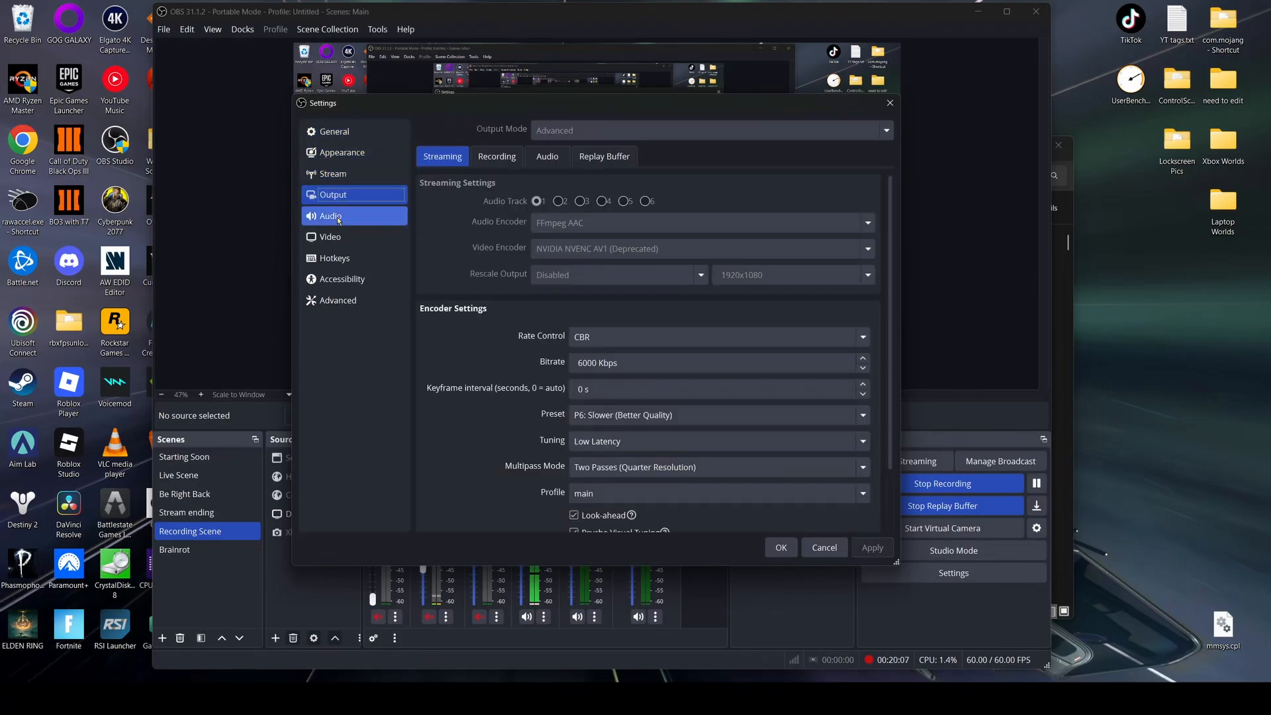
left_click(890, 103)
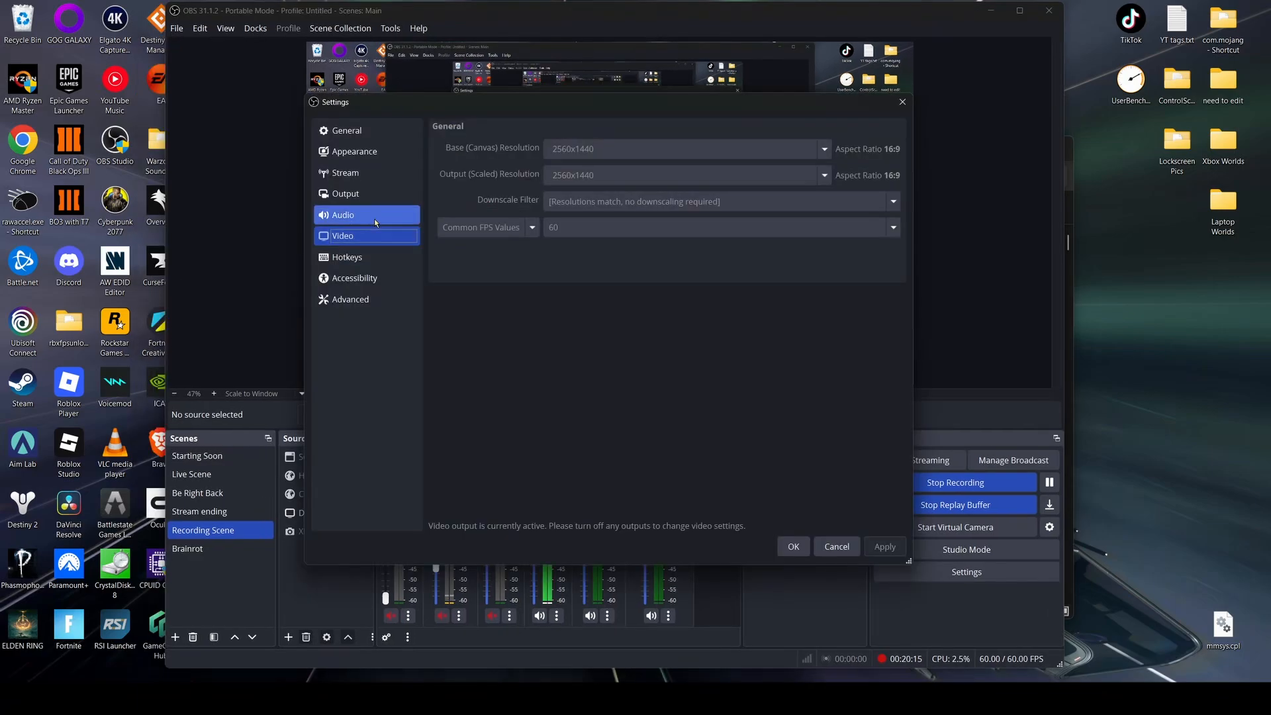
Review the output settings for streaming, recording and the replay buffer, including the recording path and maximum replay time
left_click(372, 197)
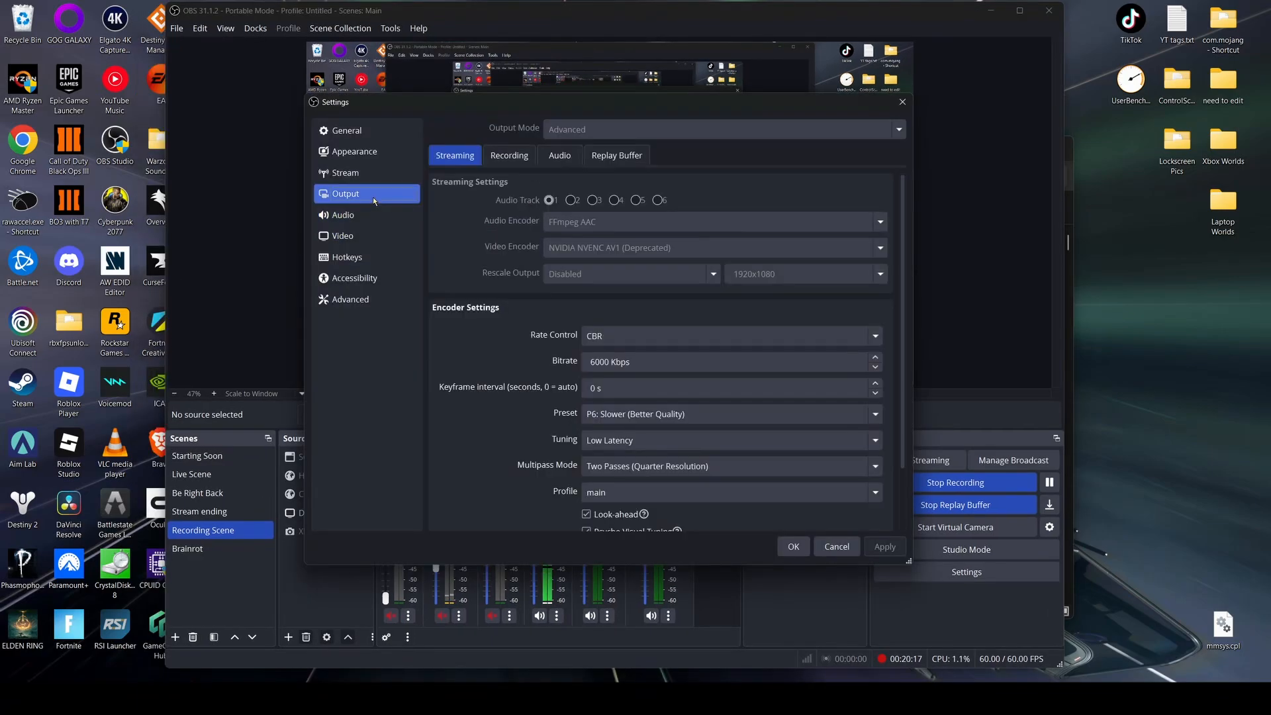
left_click(509, 155)
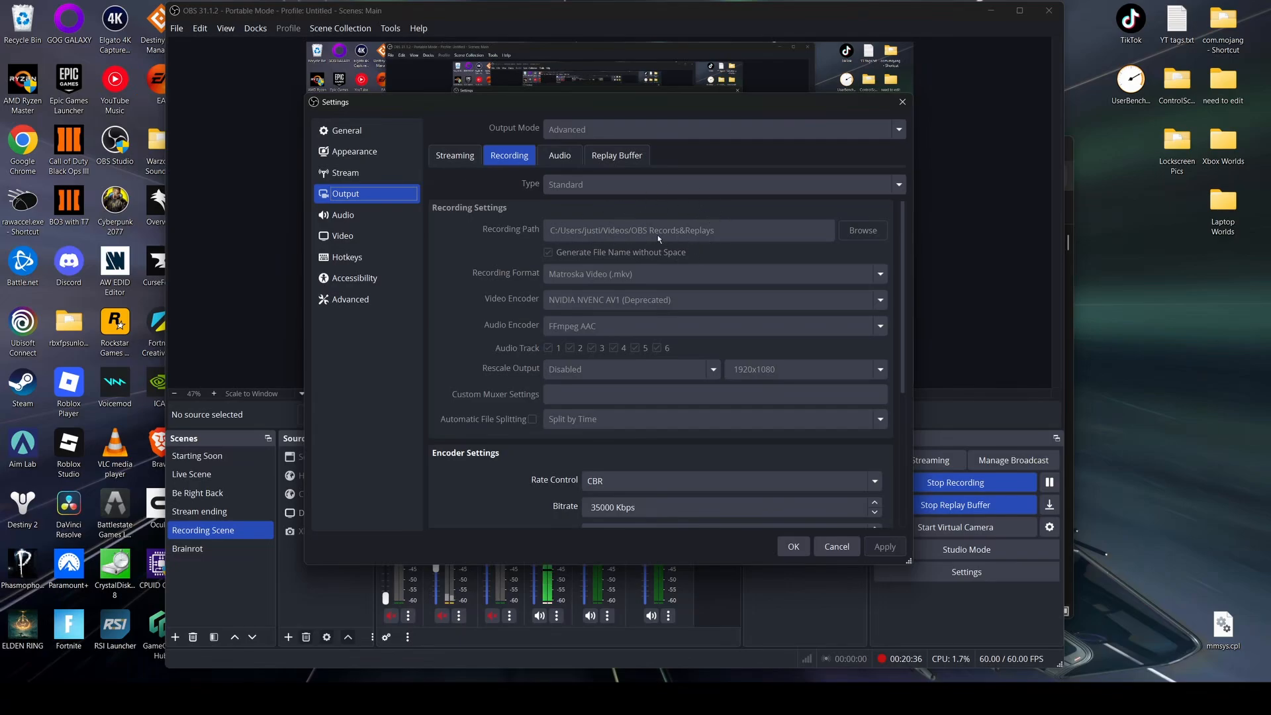
left_click(612, 155)
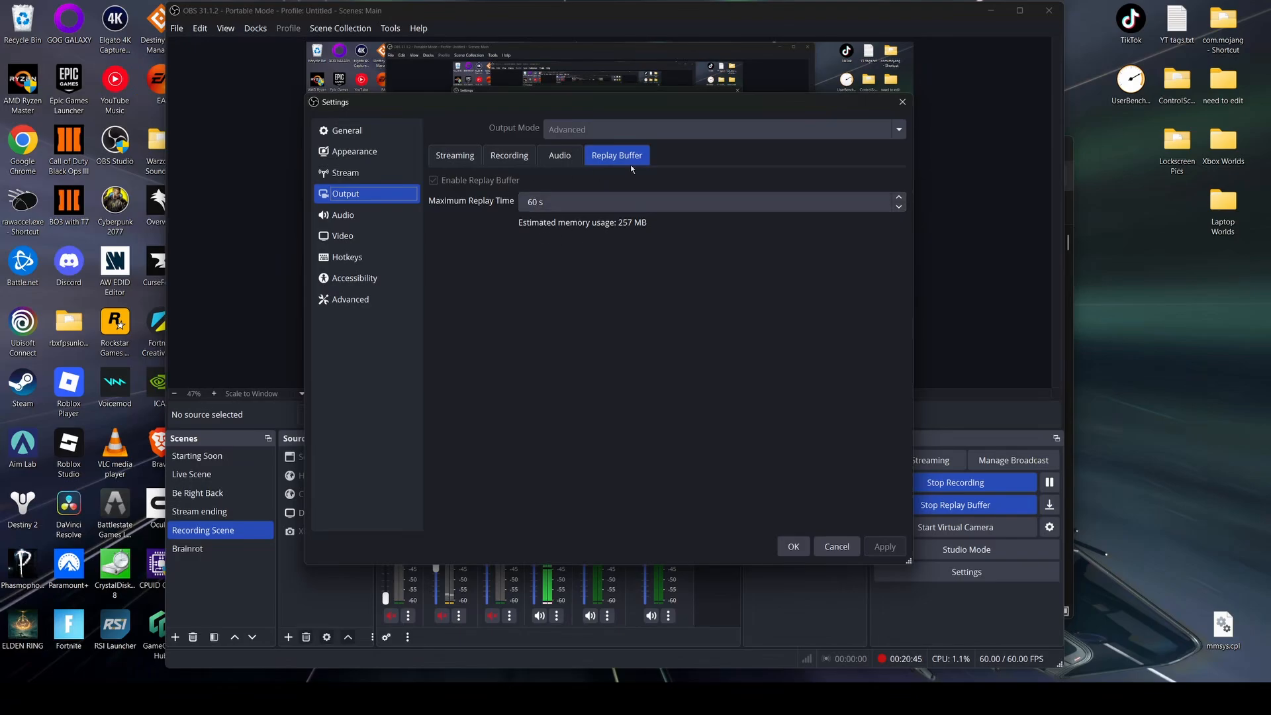
left_click(511, 157)
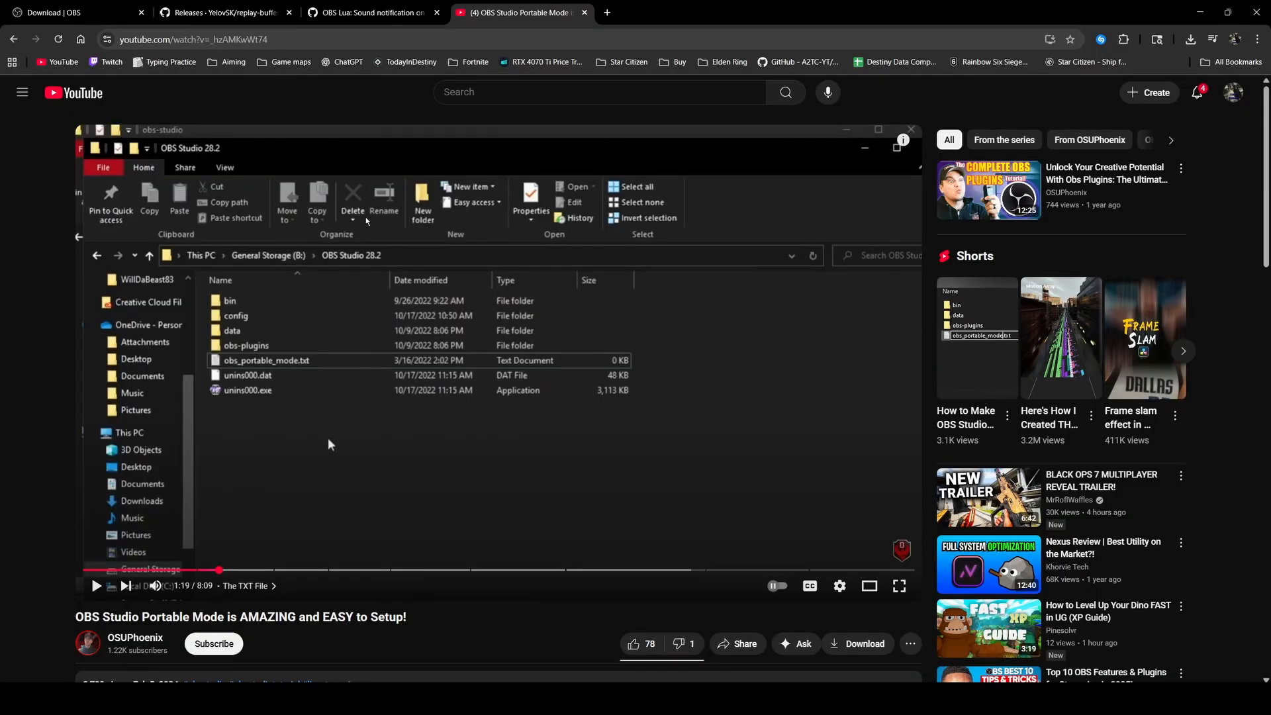
View the replay-buffer-move-to-folder releases page in the browser and look through the per-game folders in OBS Records&Replays
left_click(225, 12)
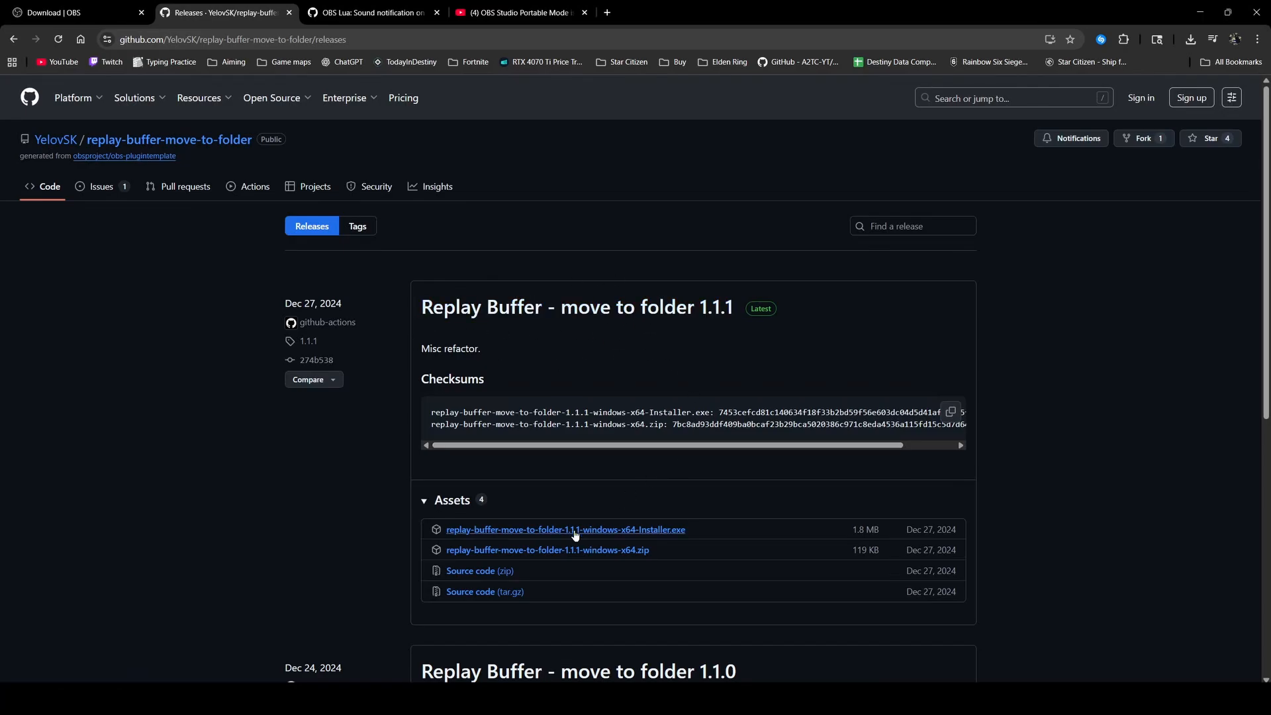
left_click(296, 698)
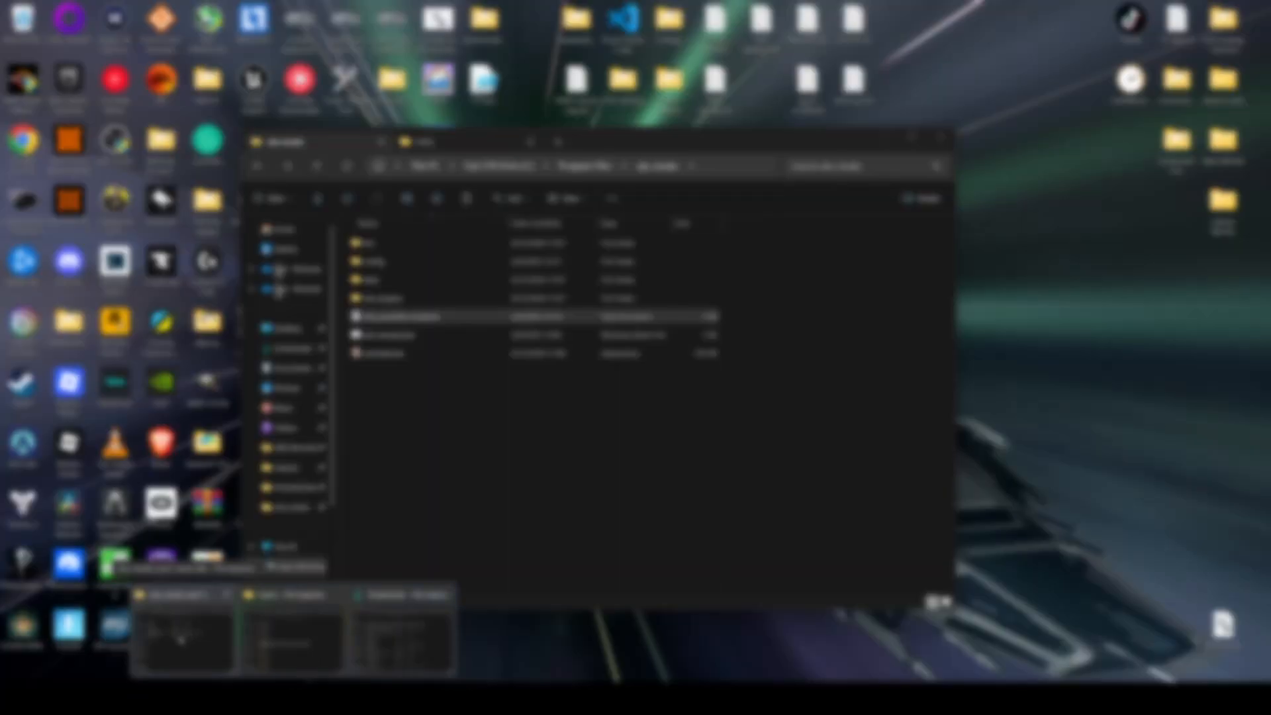
left_click(181, 639)
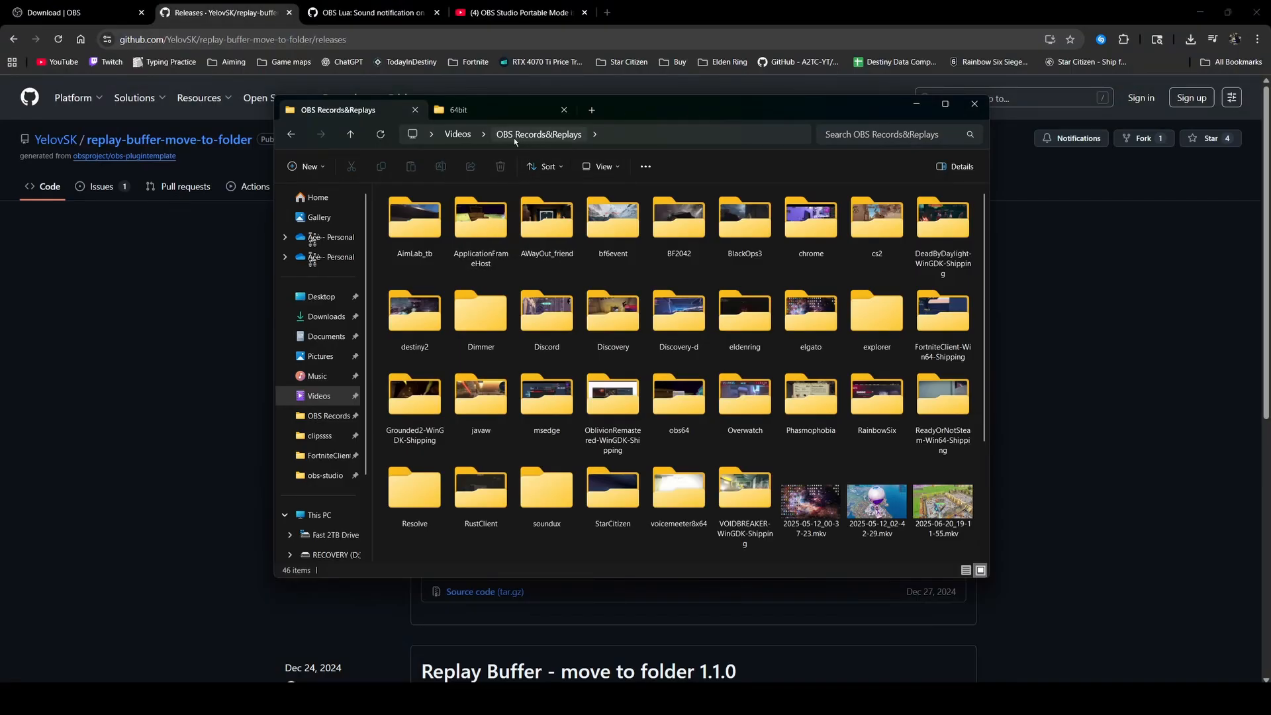
scroll(607, 451, "down", 3)
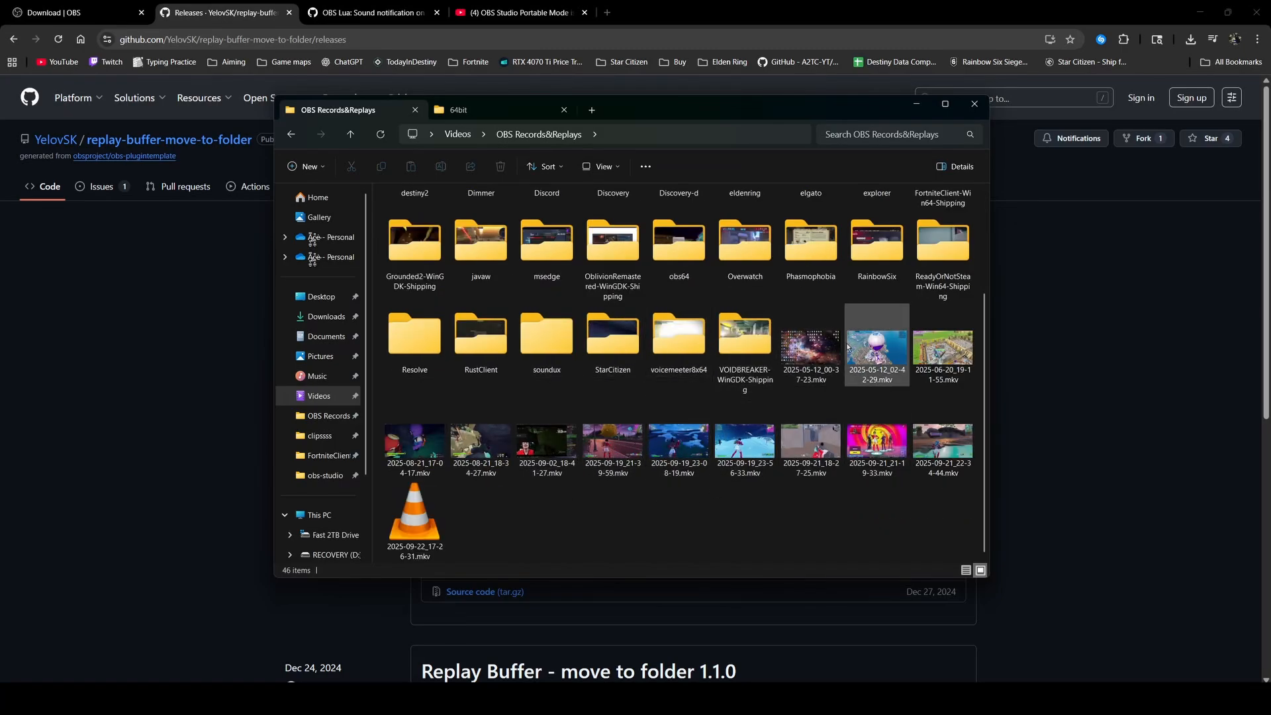
scroll(643, 381, "up", 2)
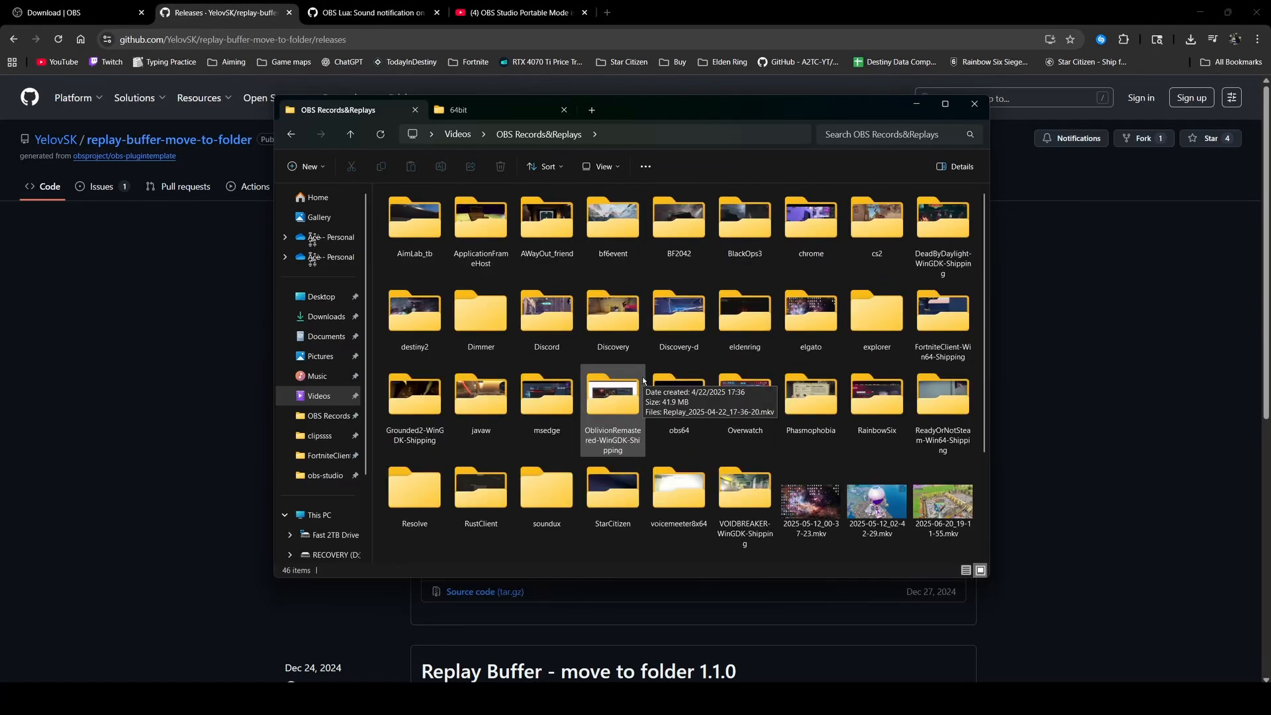
scroll(696, 391, "down", 2)
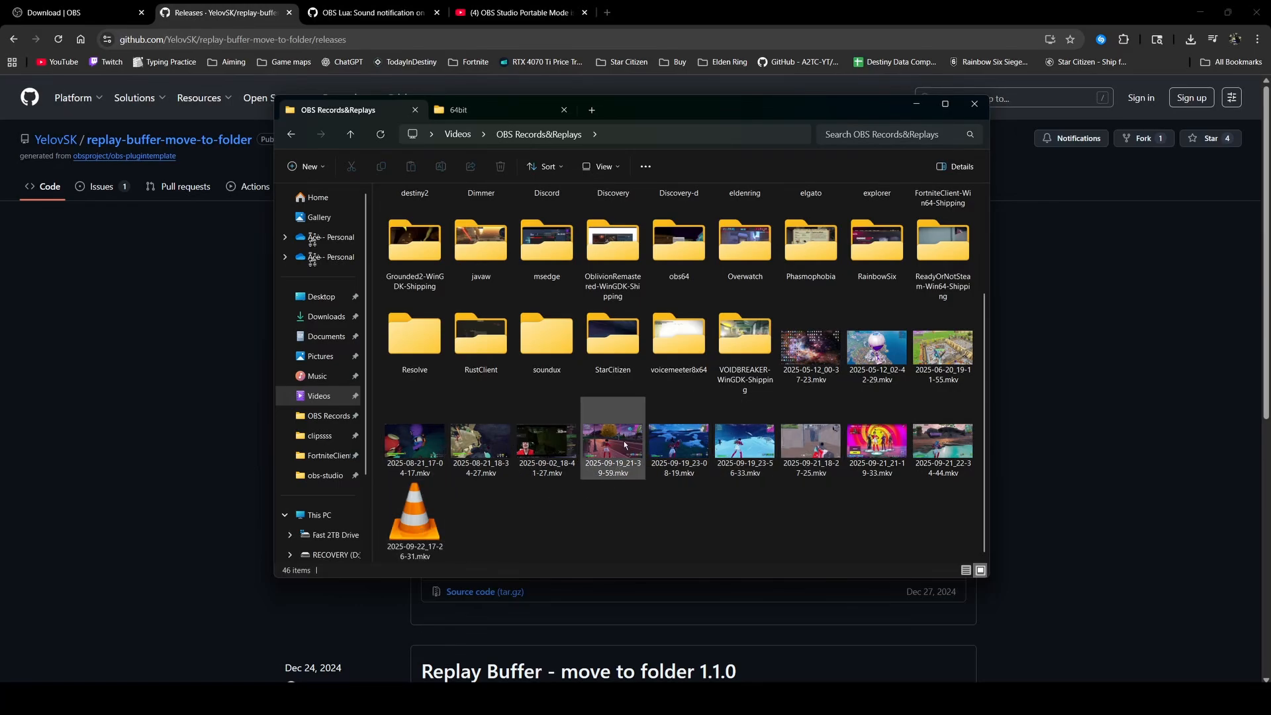
scroll(625, 445, "up", 2)
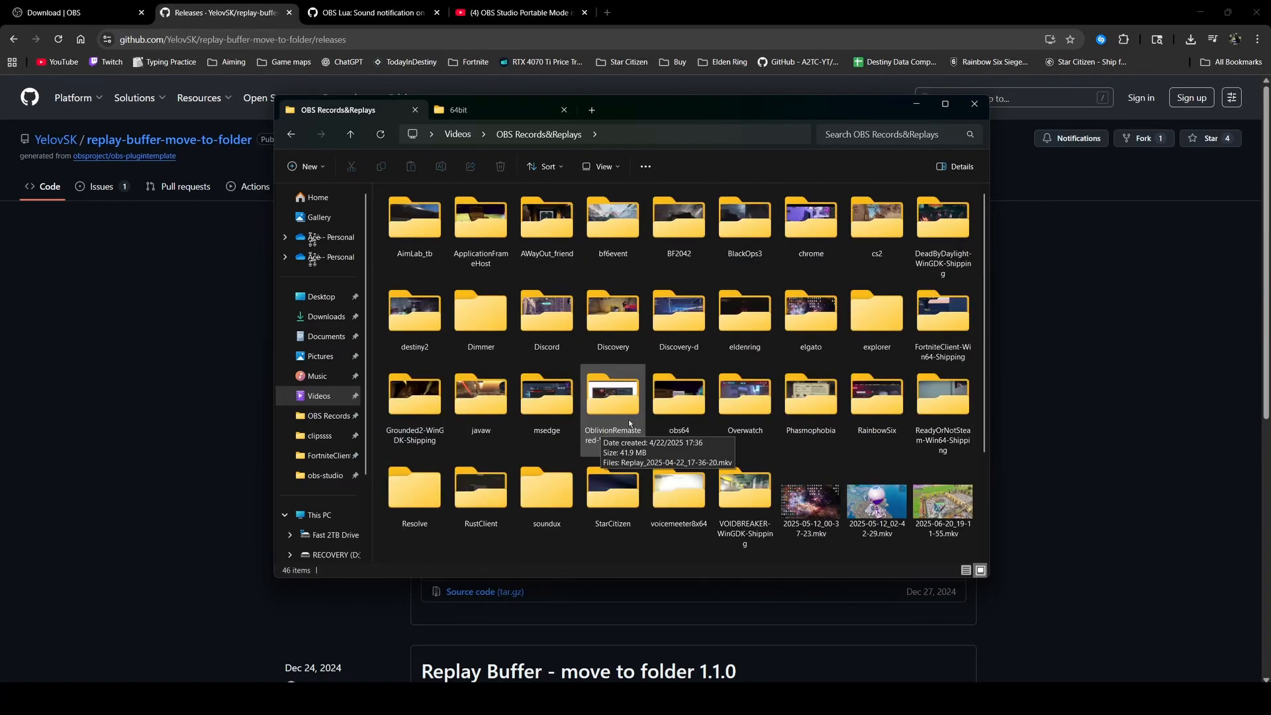
scroll(629, 419, "down", 2)
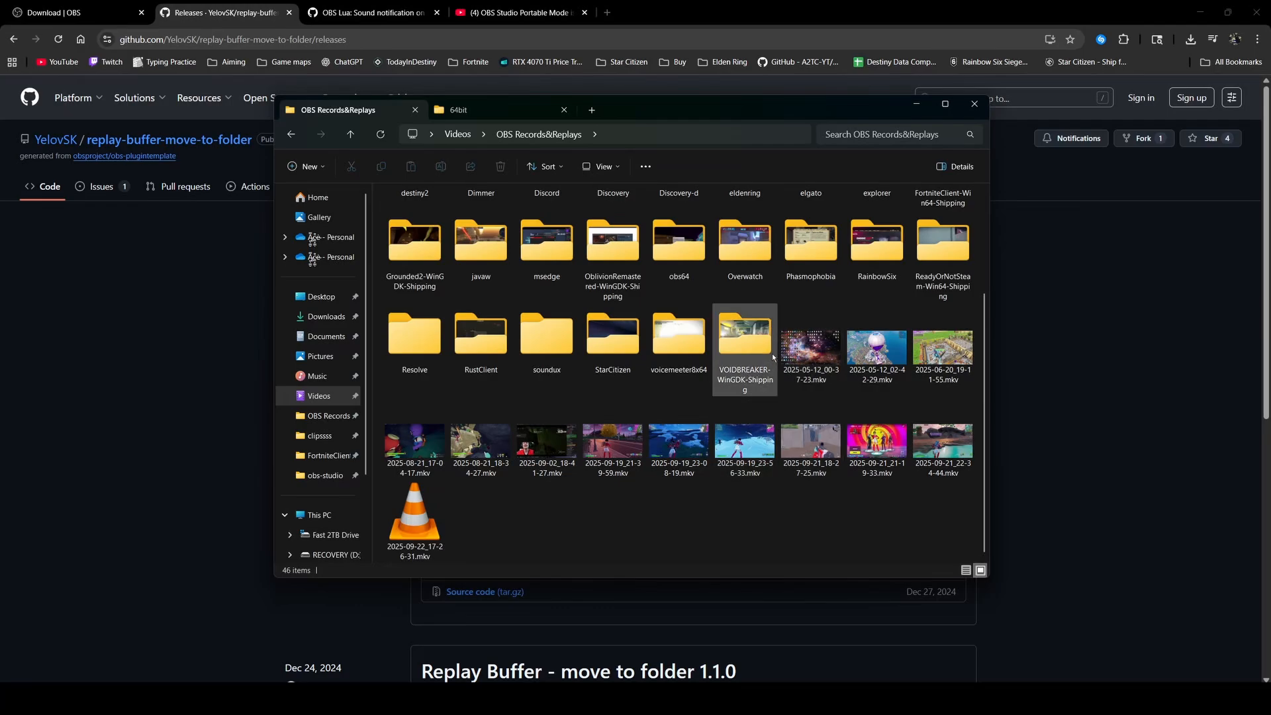
mouse_move(819, 343)
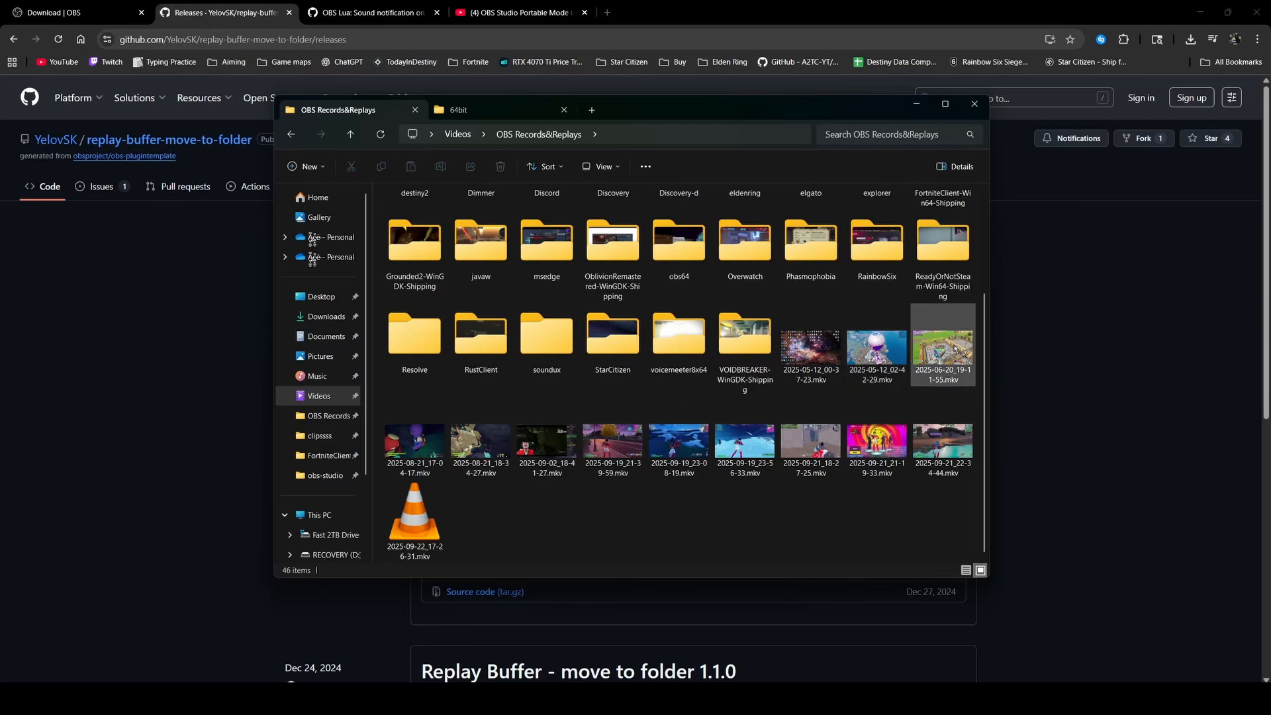
scroll(896, 343, "up", 2)
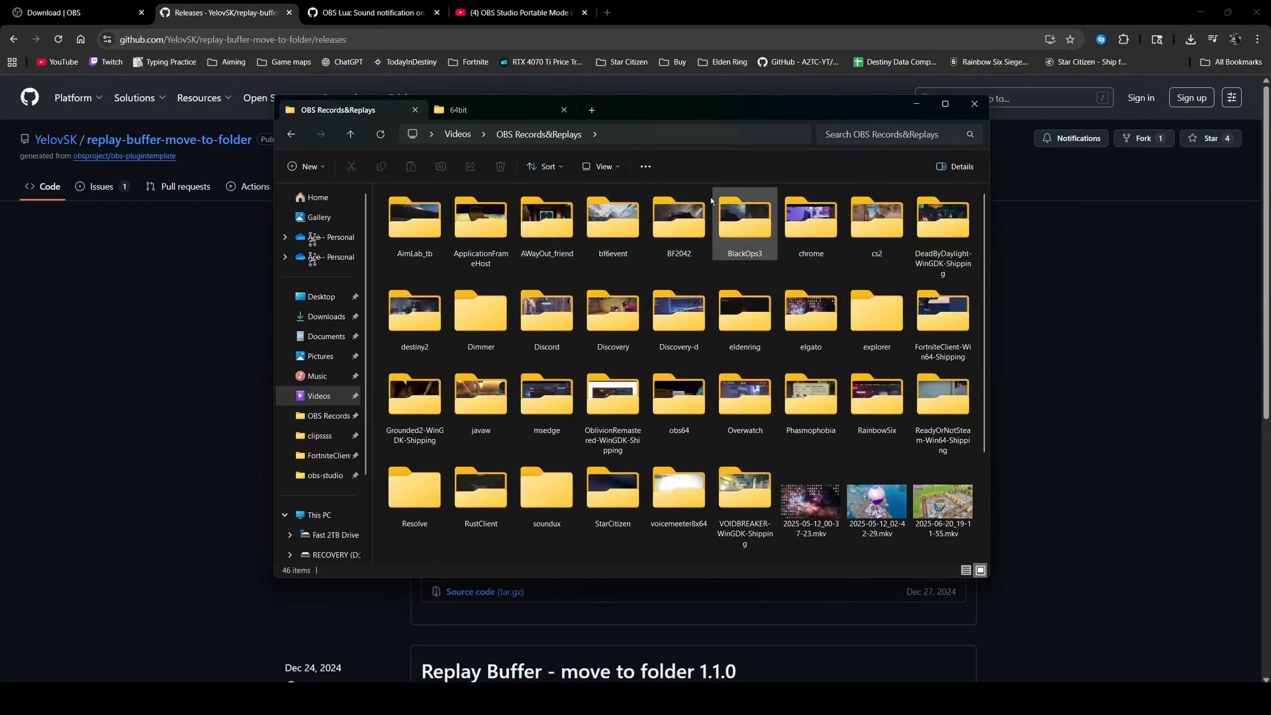
Open the FortniteClient-Win64-Shipping folder, look through its saved replays, and return to OBS Records&Replays
double_click(941, 333)
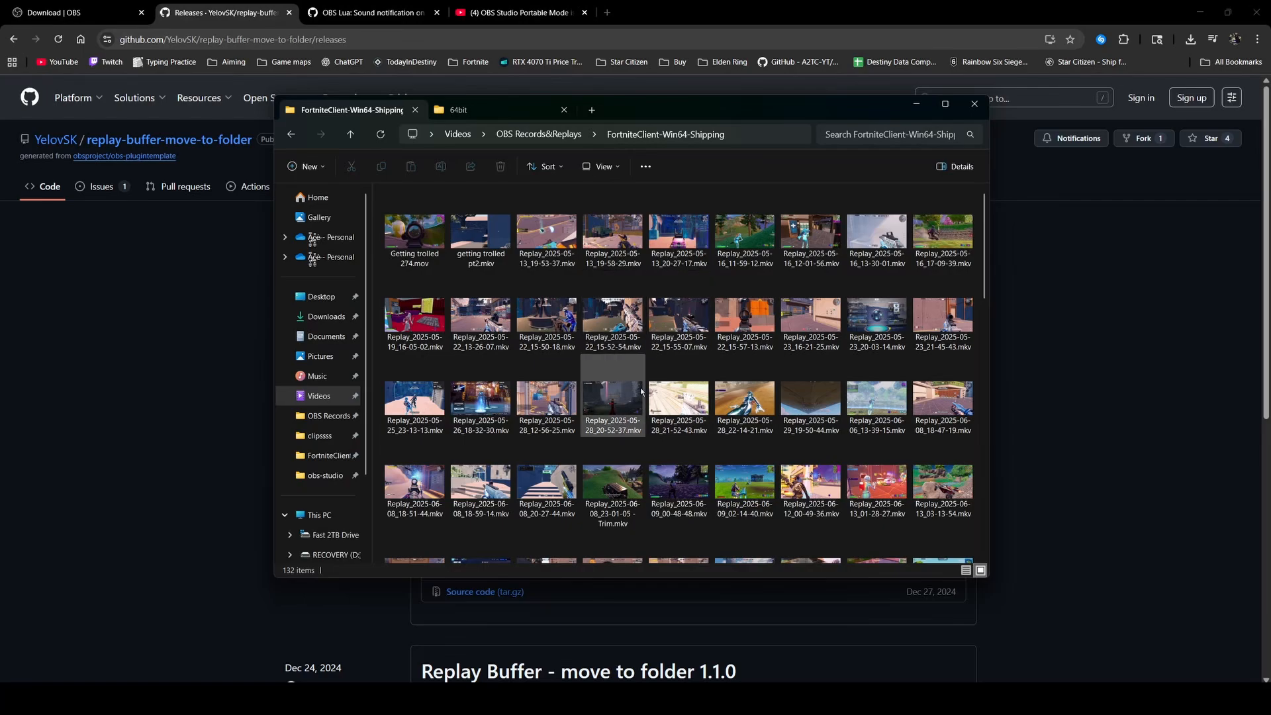
scroll(644, 389, "down", 10)
scroll(644, 389, "up", 5)
scroll(596, 381, "up", 10)
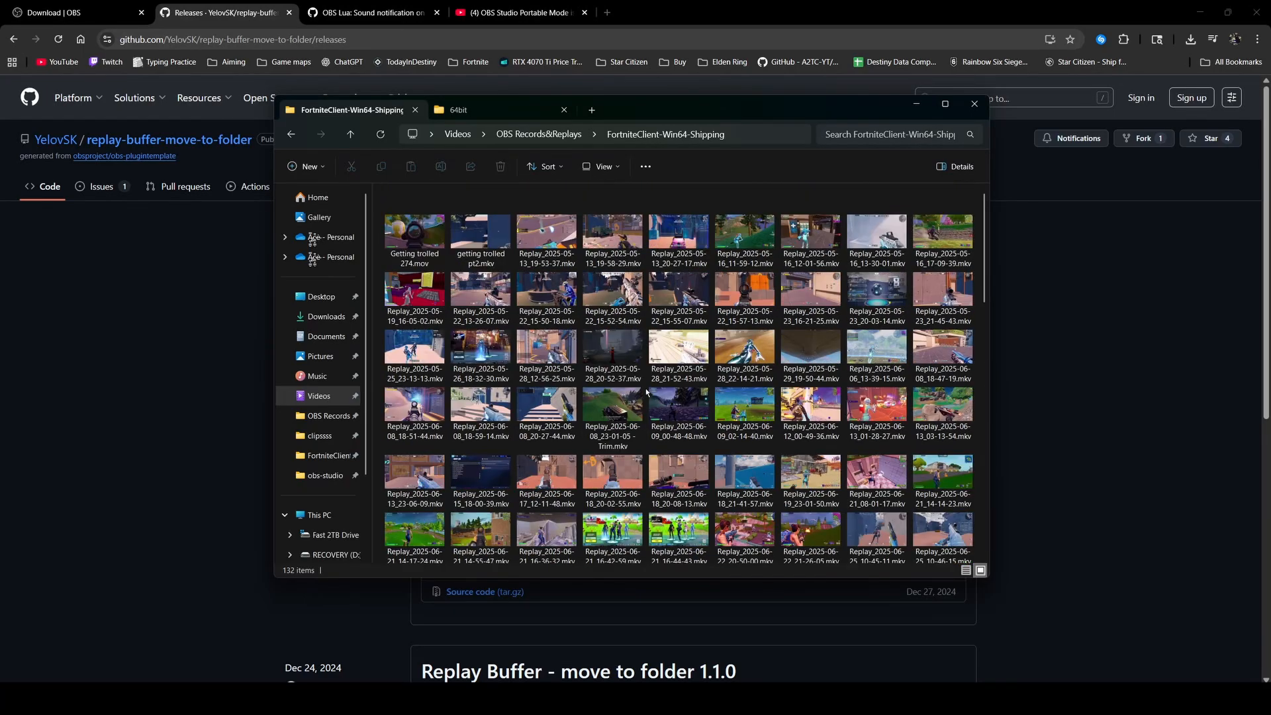
scroll(547, 414, "down", 10)
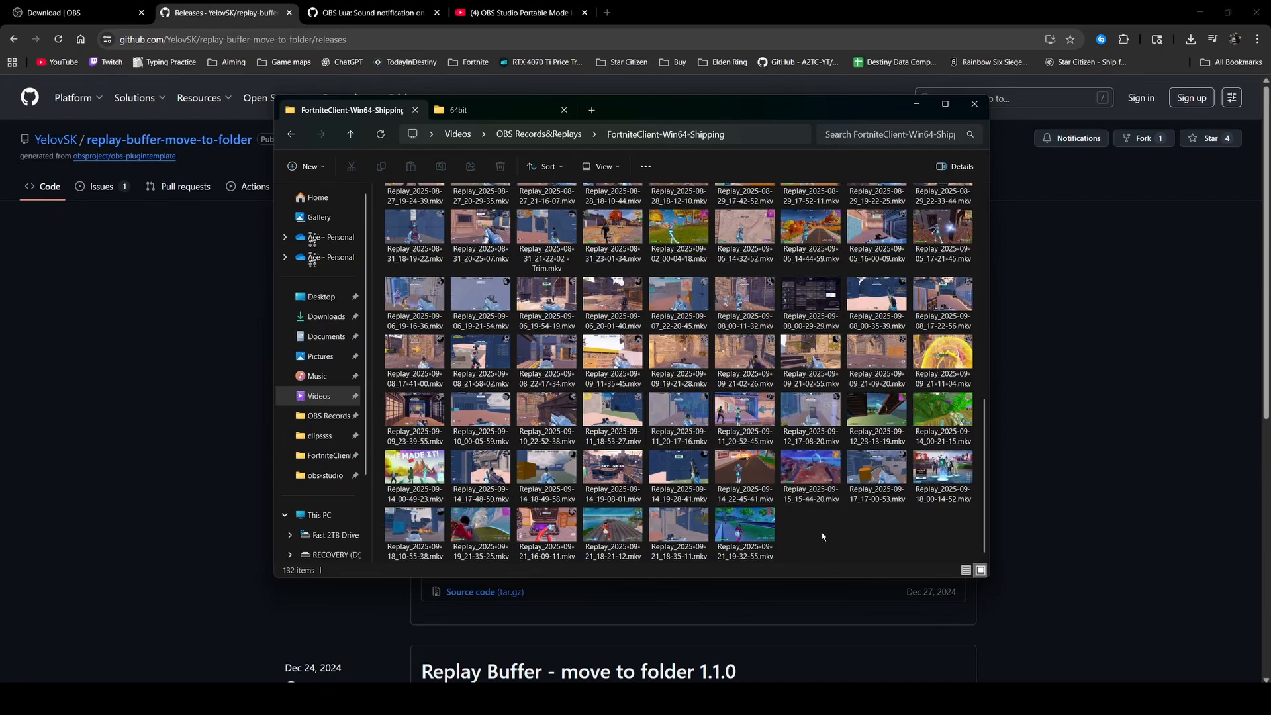
key("alt+Left")
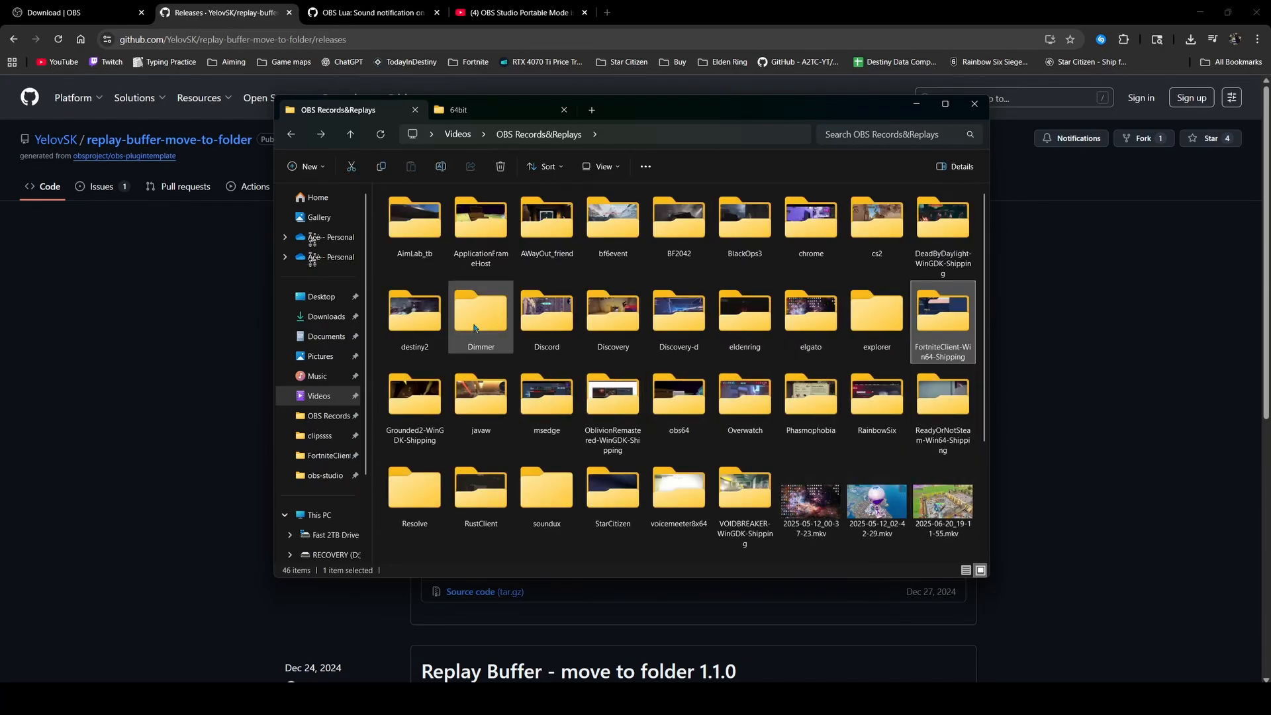
View the replays in the Discord folder, return, and point out the msedge, Discovery-d and ApplicationFrameHost folders
double_click(547, 316)
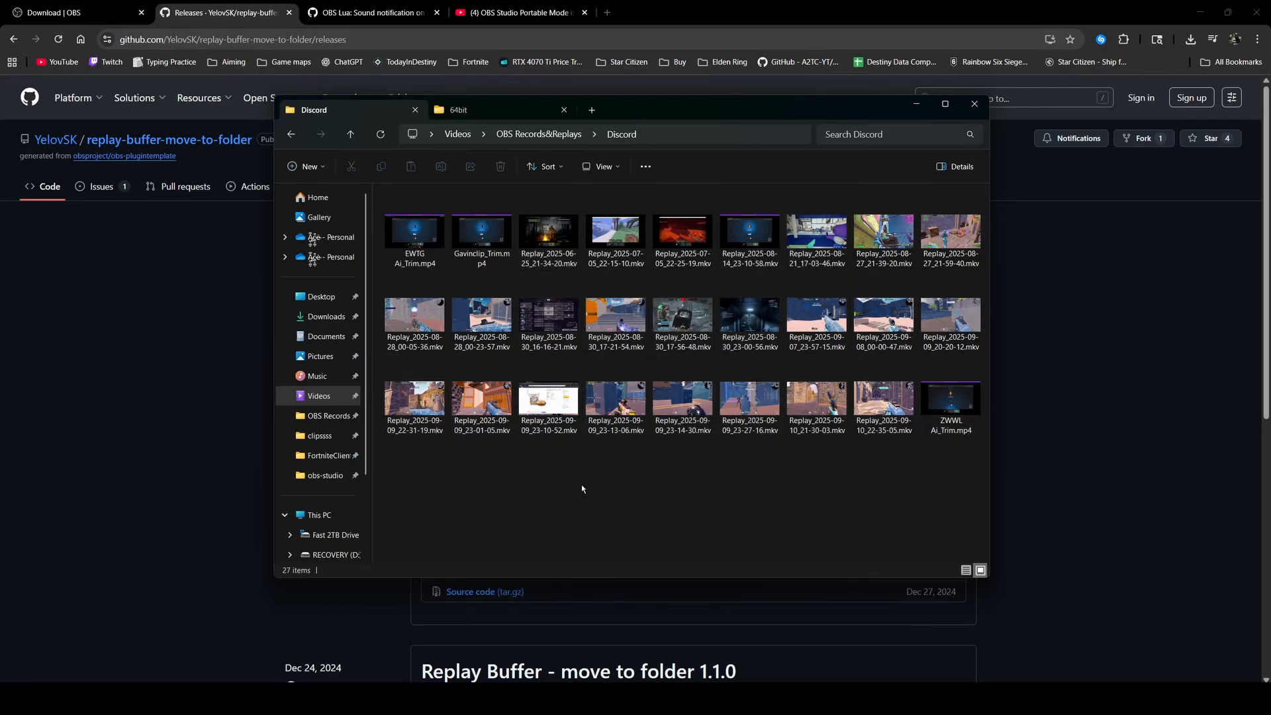
key("alt+Left")
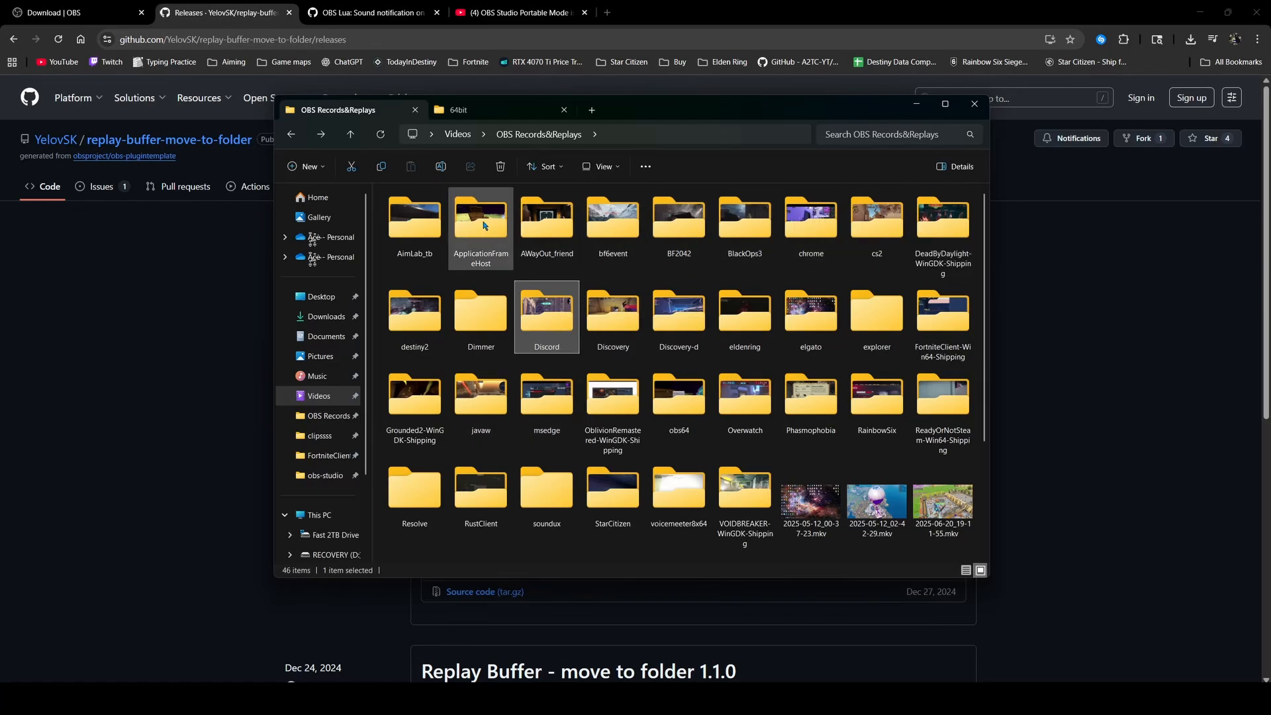
left_click(561, 399)
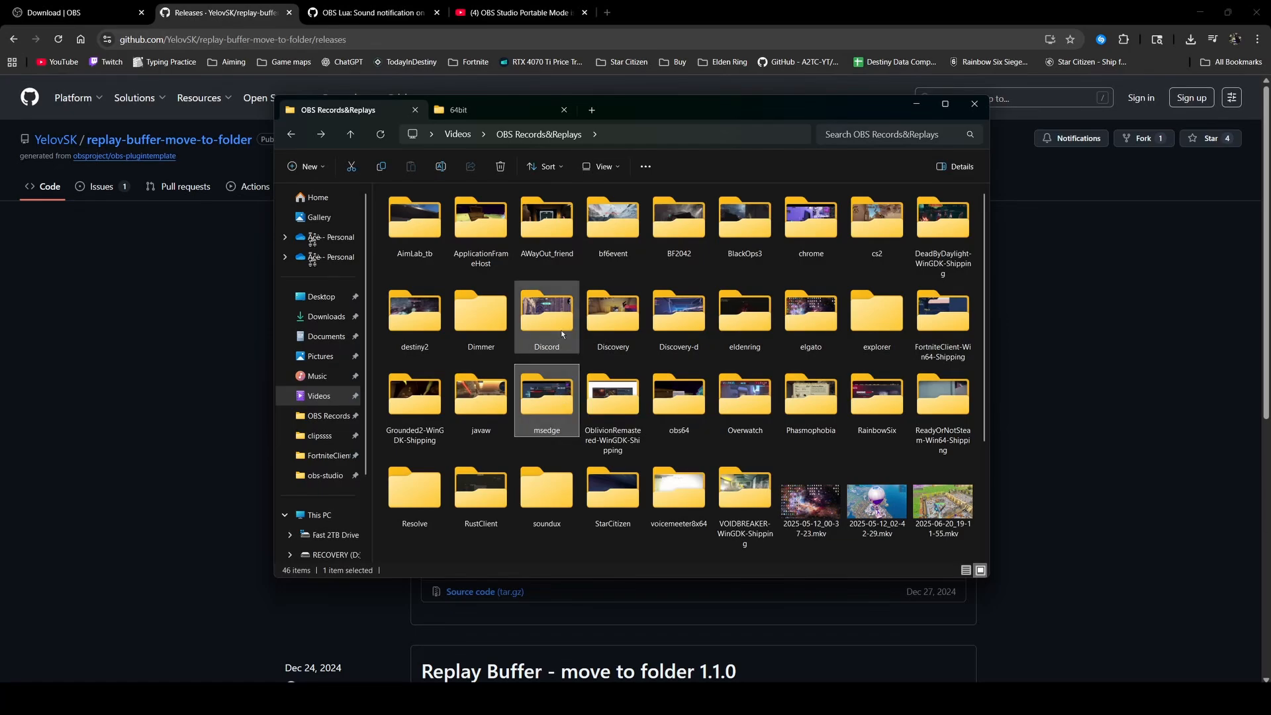
mouse_move(541, 337)
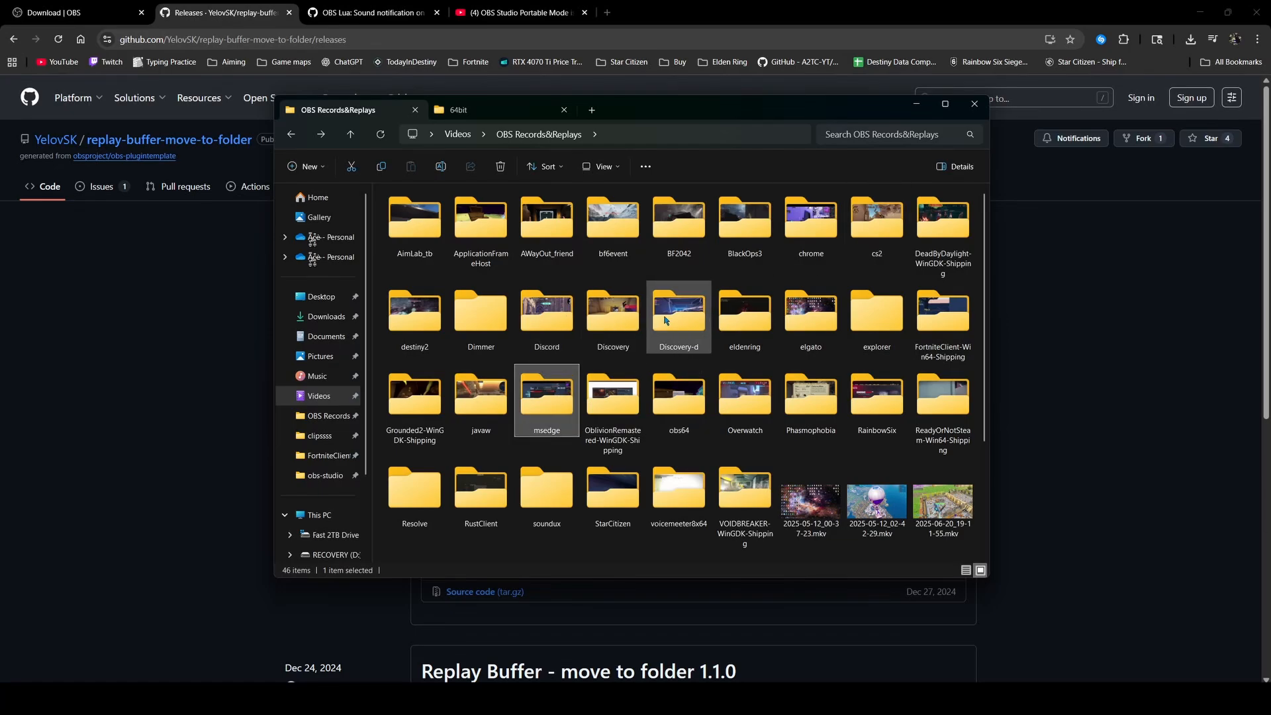
left_click(689, 323)
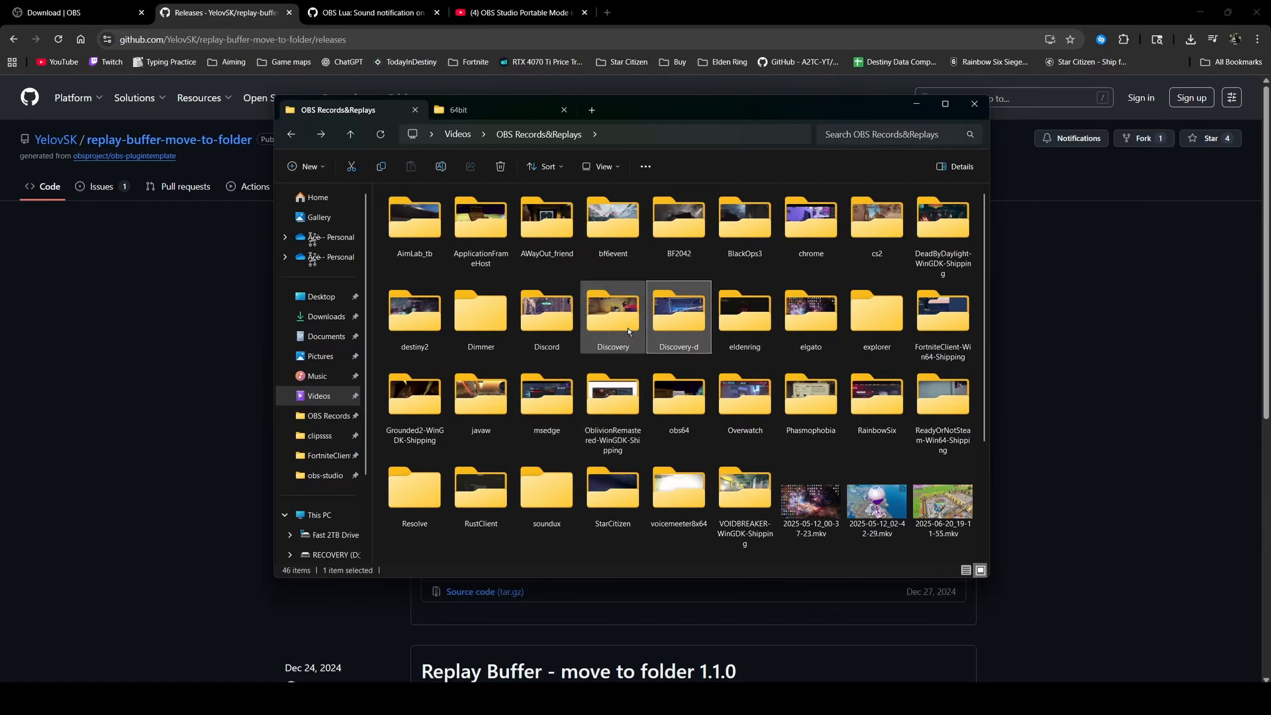
left_click(474, 243)
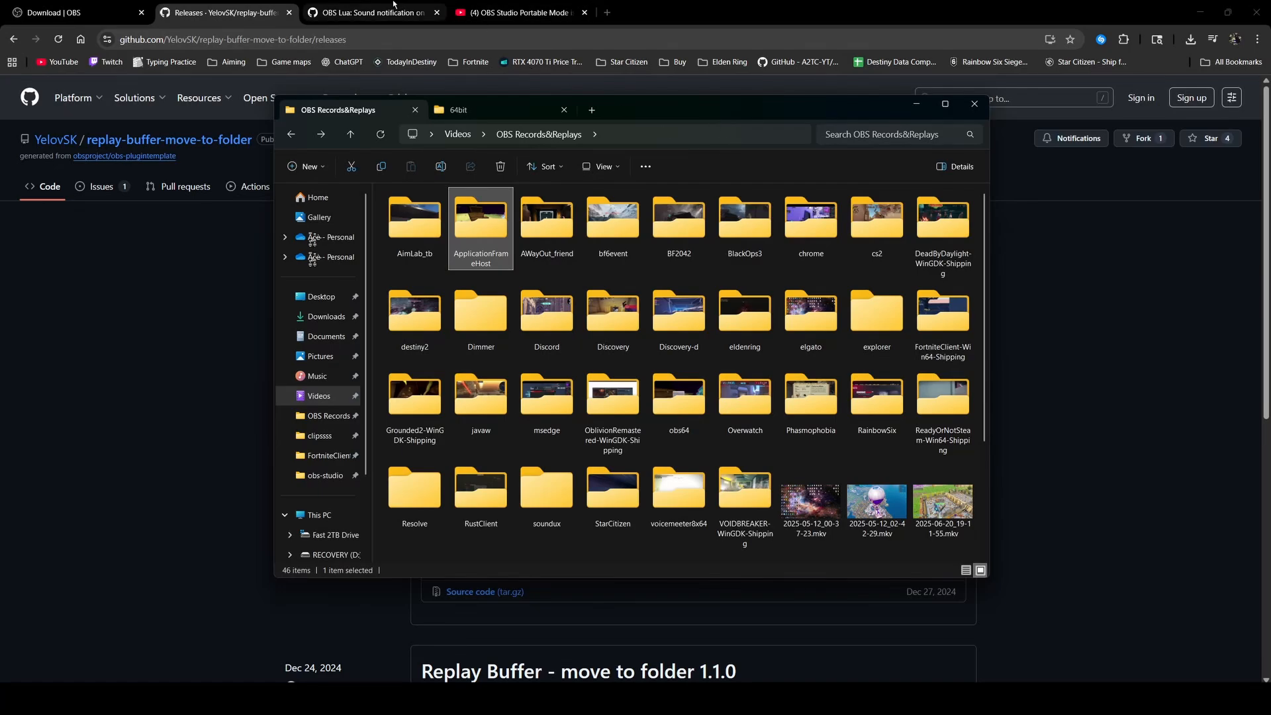
Download replay-buffer-move-to-folder-1.1.1-windows-x64.zip from the GitHub releases page and open the Downloads folder
left_click(105, 269)
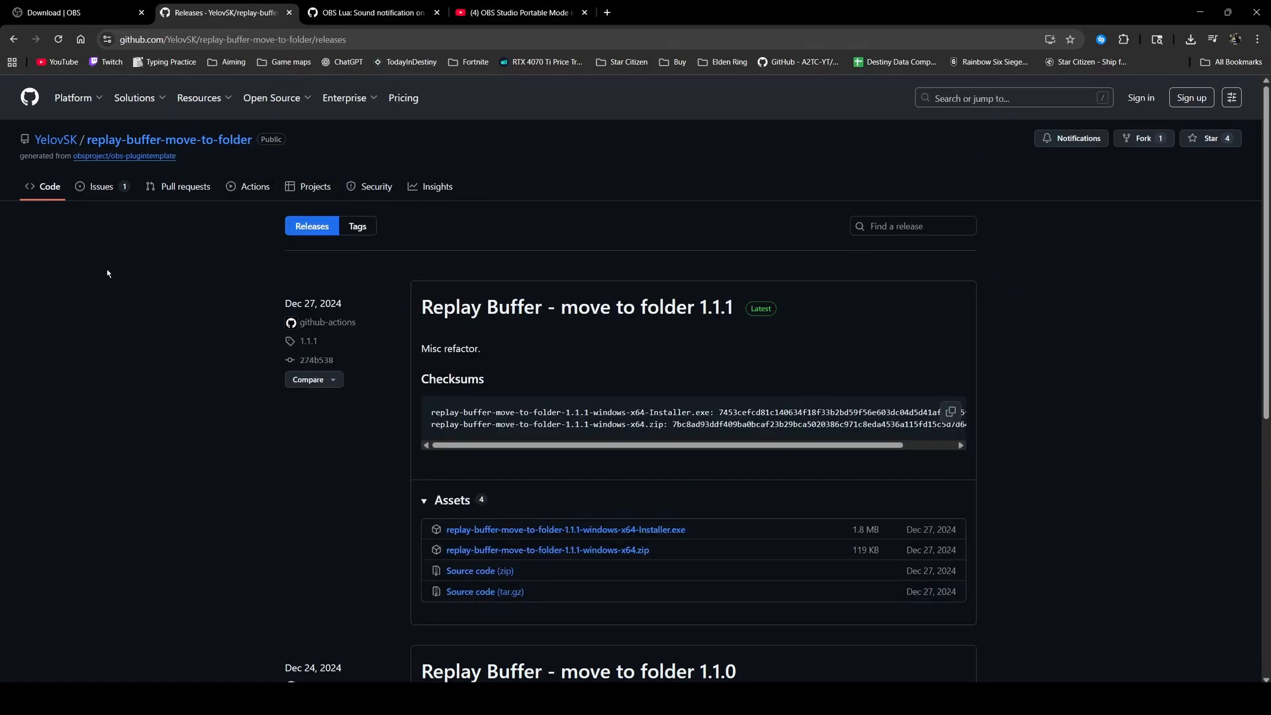
mouse_move(135, 97)
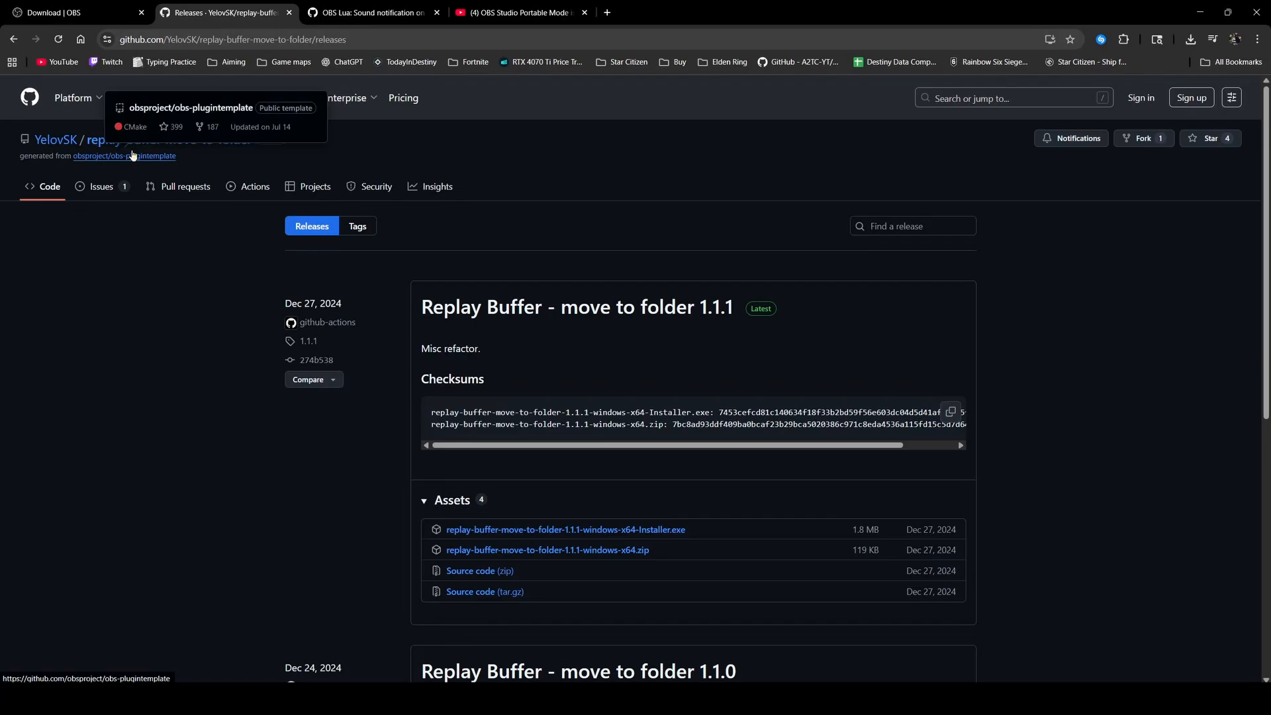
scroll(525, 388, "down", 2)
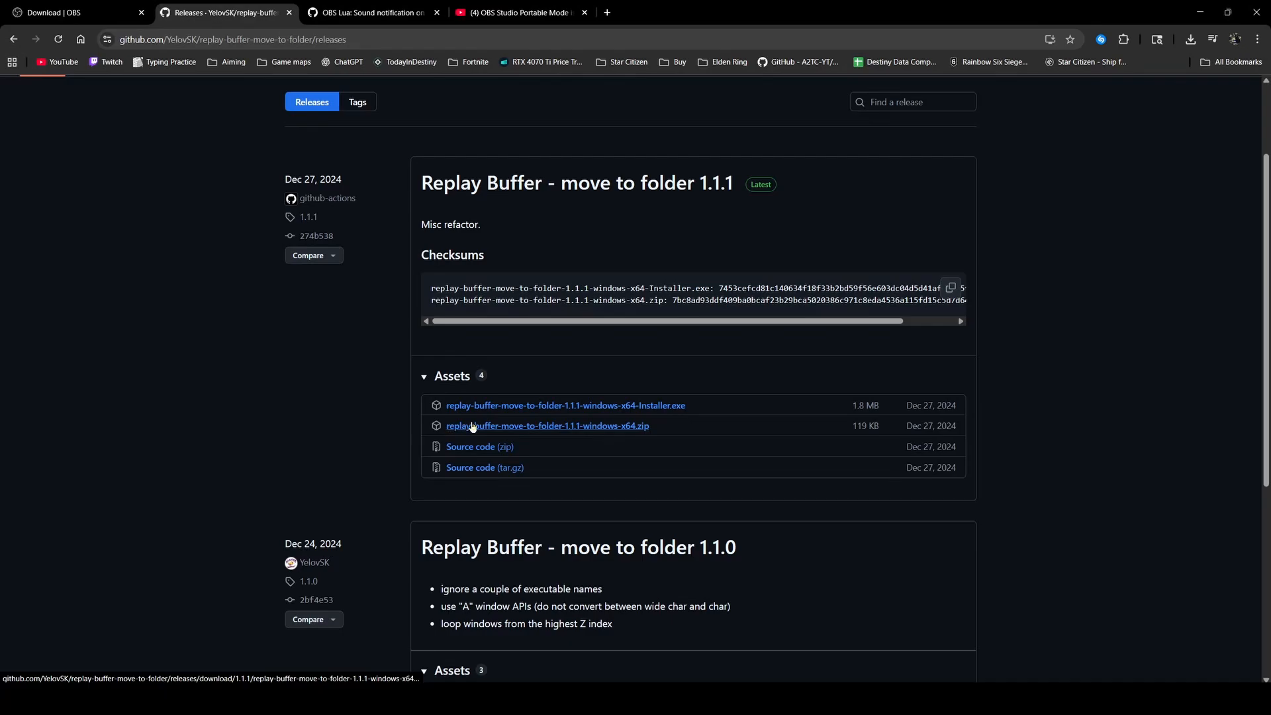
left_click(594, 429)
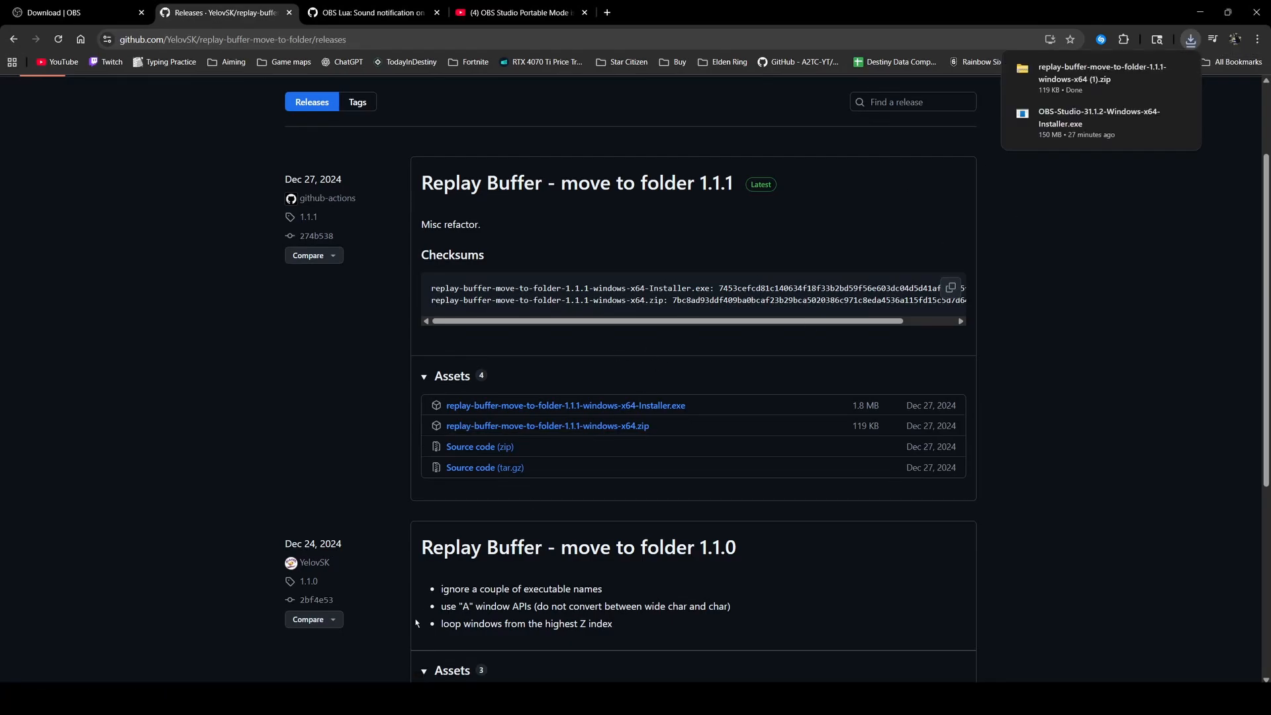
left_click(295, 699)
left_click(400, 641)
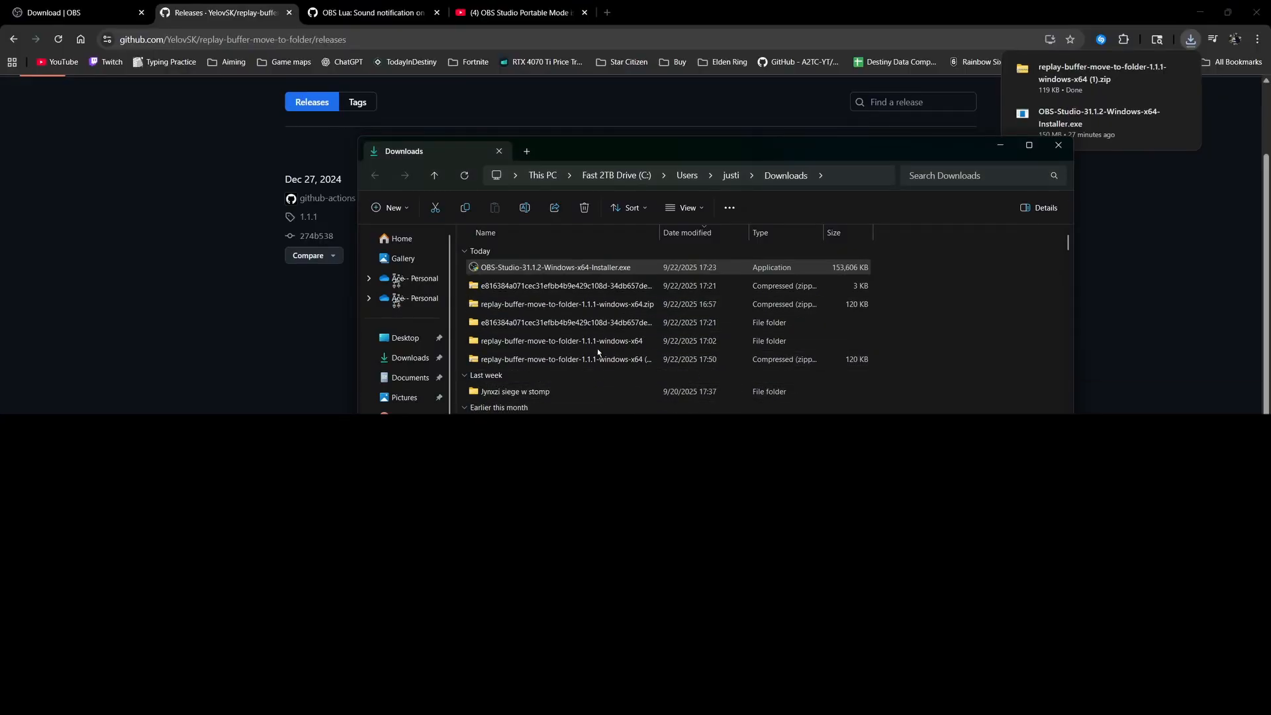
right_click(591, 305)
left_click(731, 402)
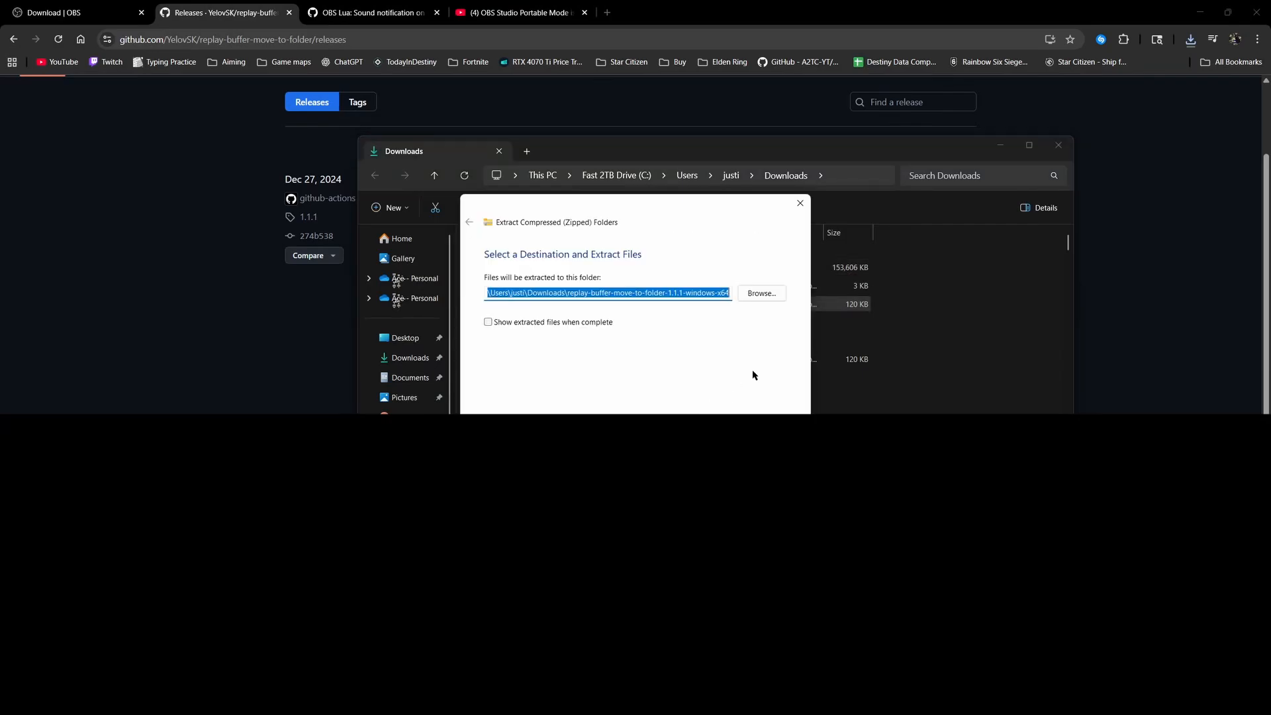
left_click(710, 474)
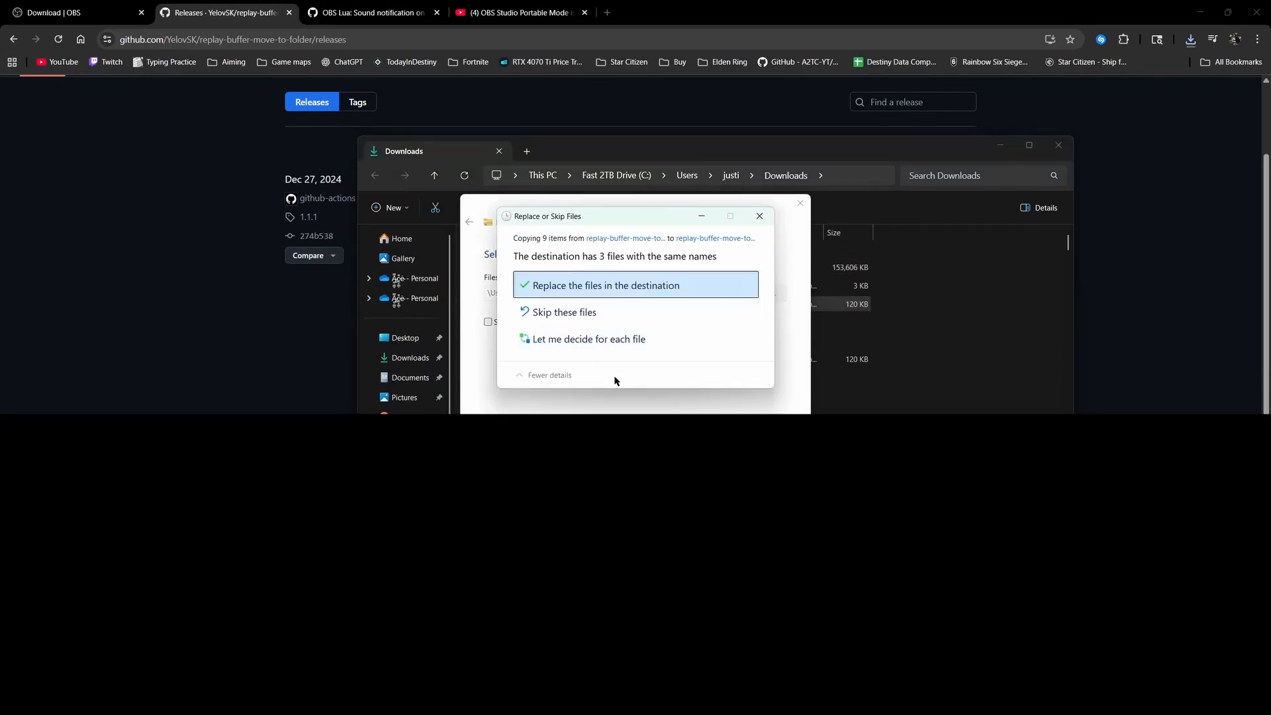
left_click(761, 215)
left_click(800, 204)
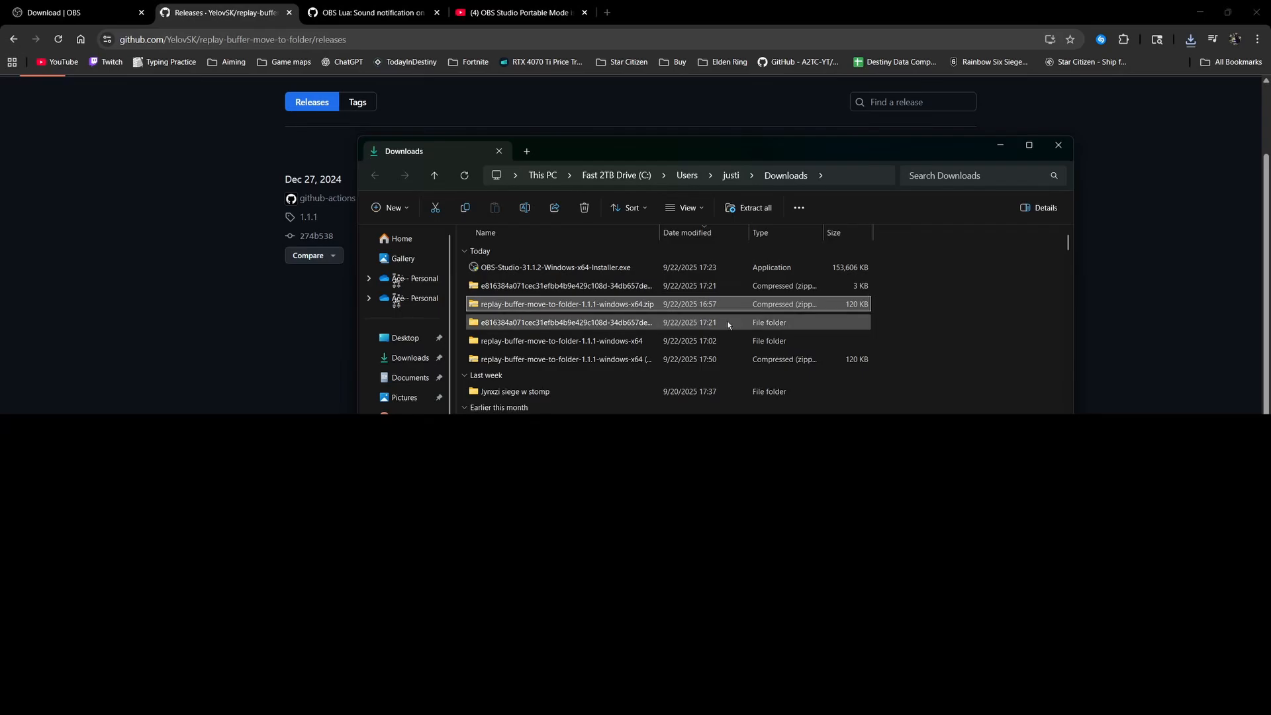
Open the extracted replay-buffer-move-to-folder-1.1.1-windows-x64 folder and highlight its data and obs-plugins folders
double_click(635, 340)
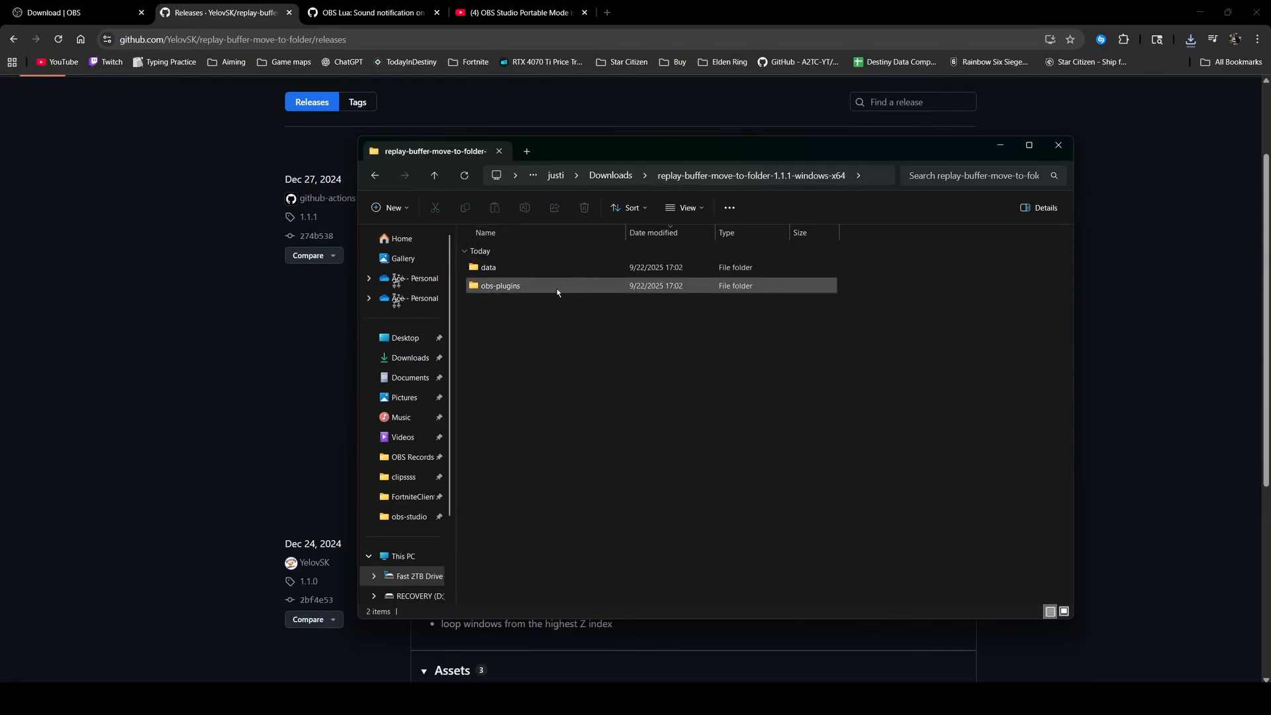
left_click_drag(514, 321, 518, 267)
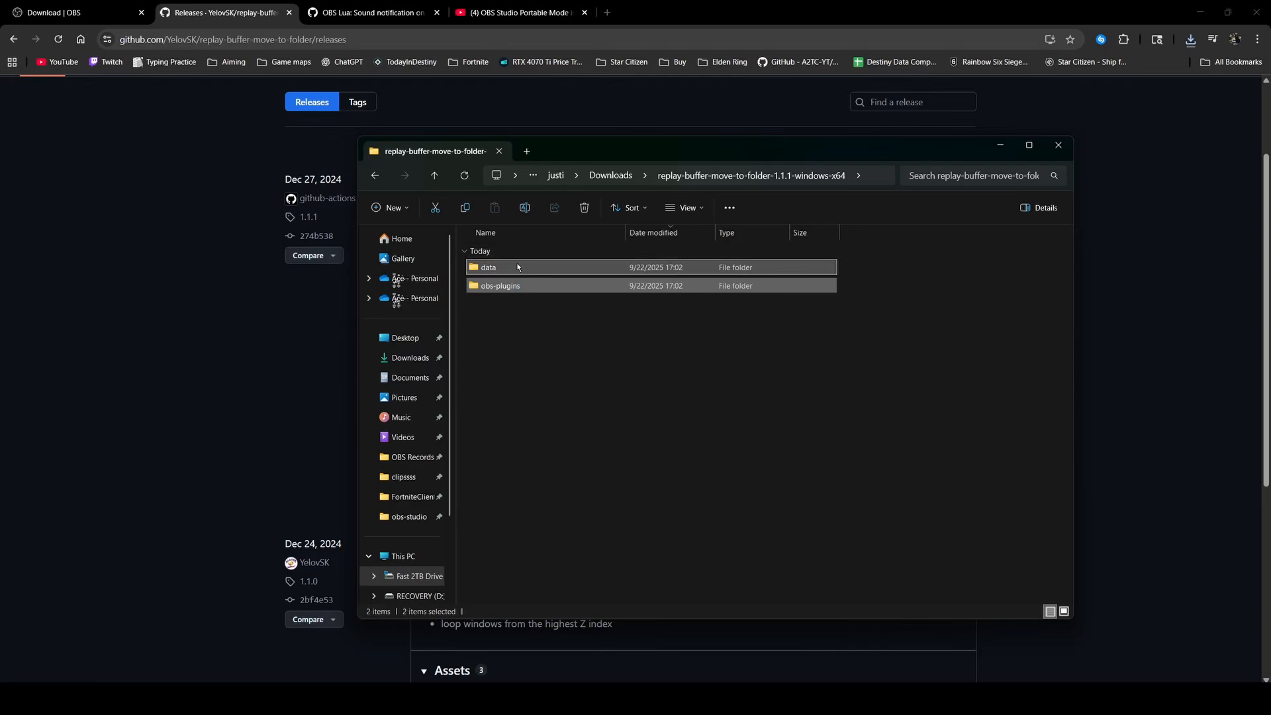
left_click(590, 324)
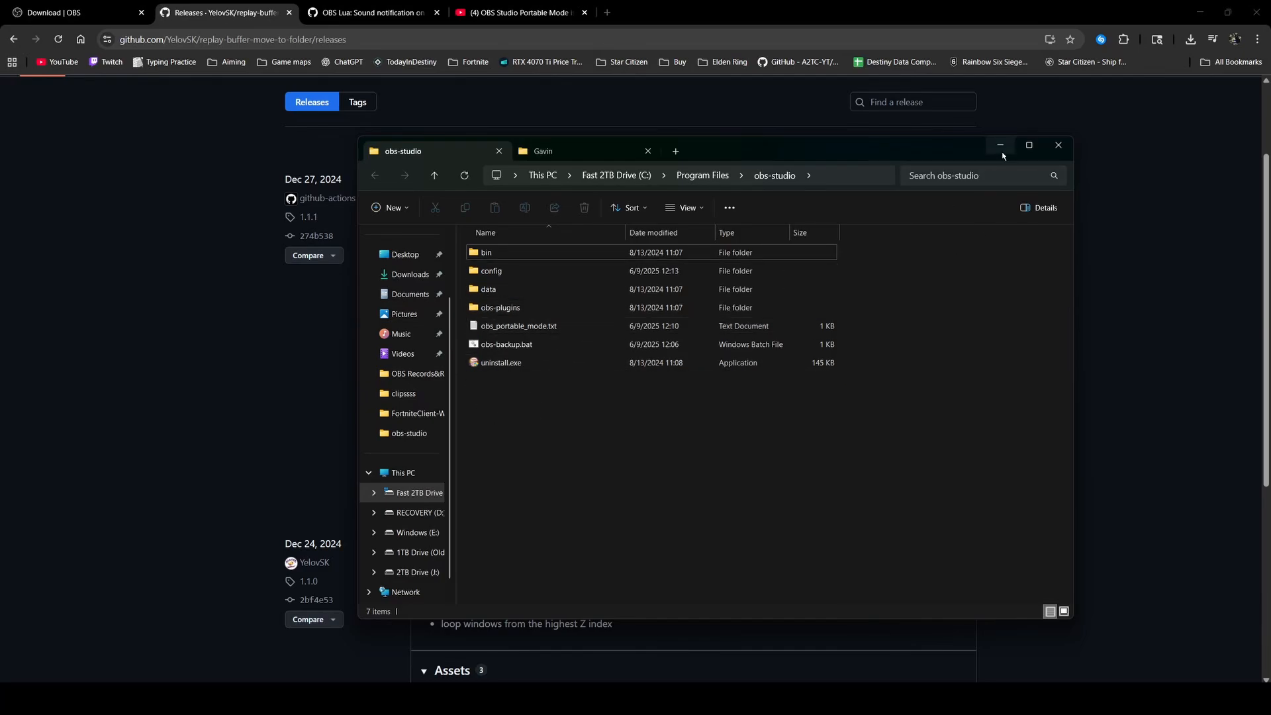
Minimize the obs-studio folder window, return to the top of the plugin's releases page, and switch to OBS Studio
left_click(992, 151)
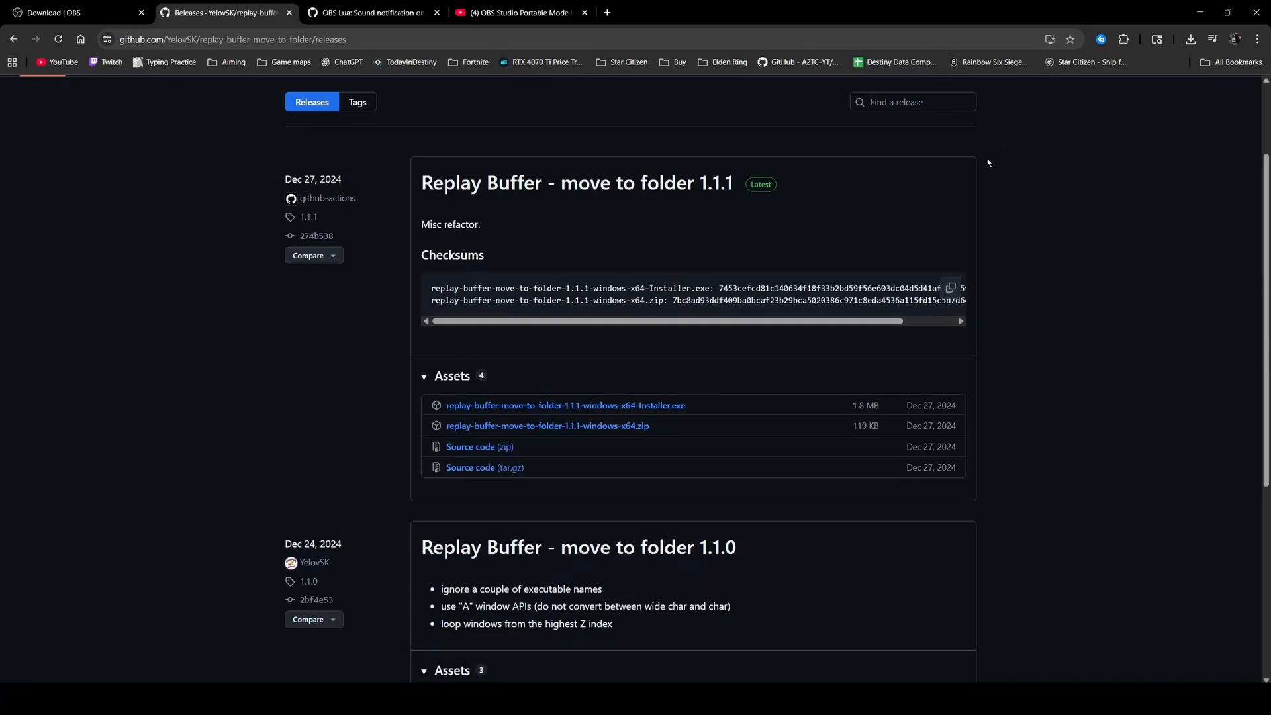
scroll(571, 439, "up", 2)
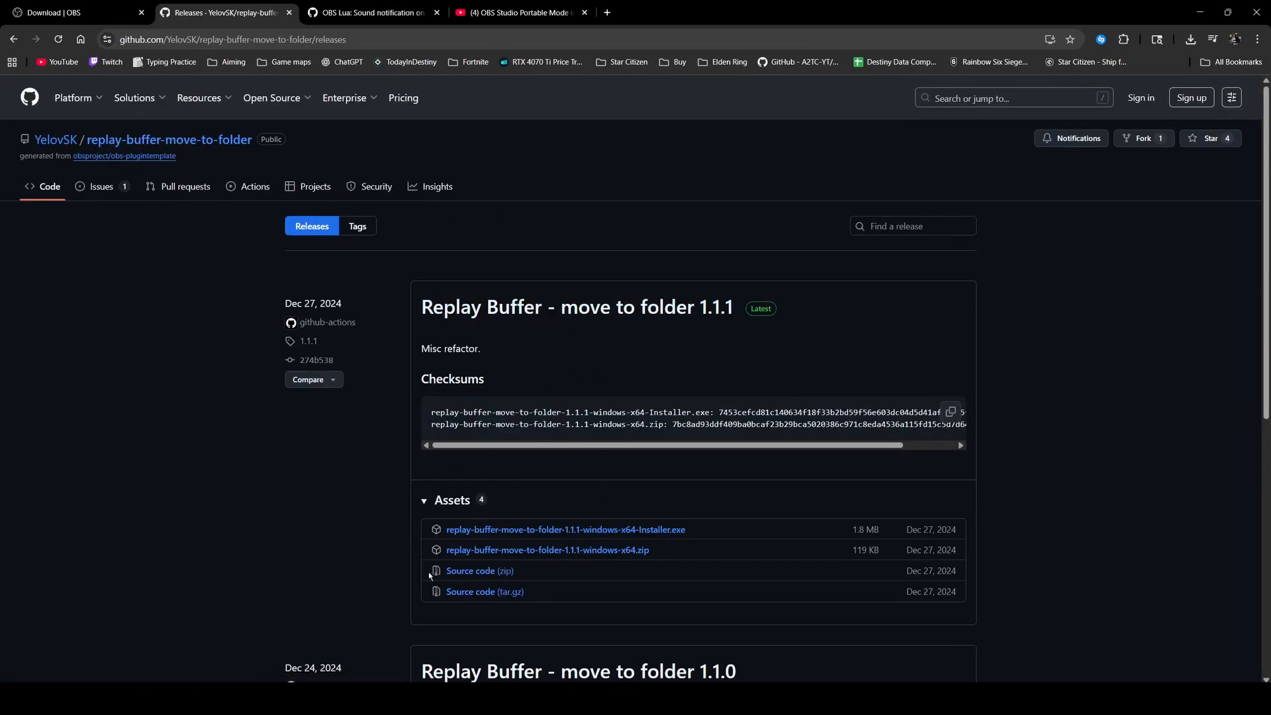
mouse_move(293, 699)
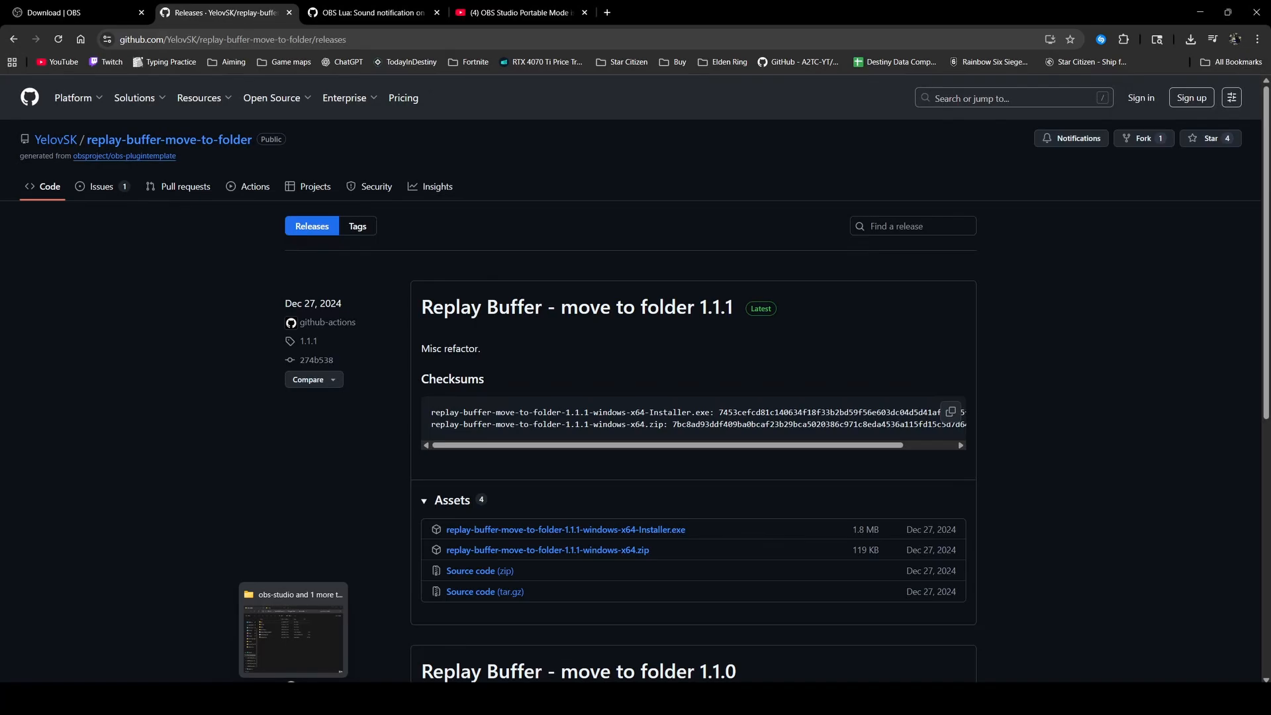
left_click(458, 699)
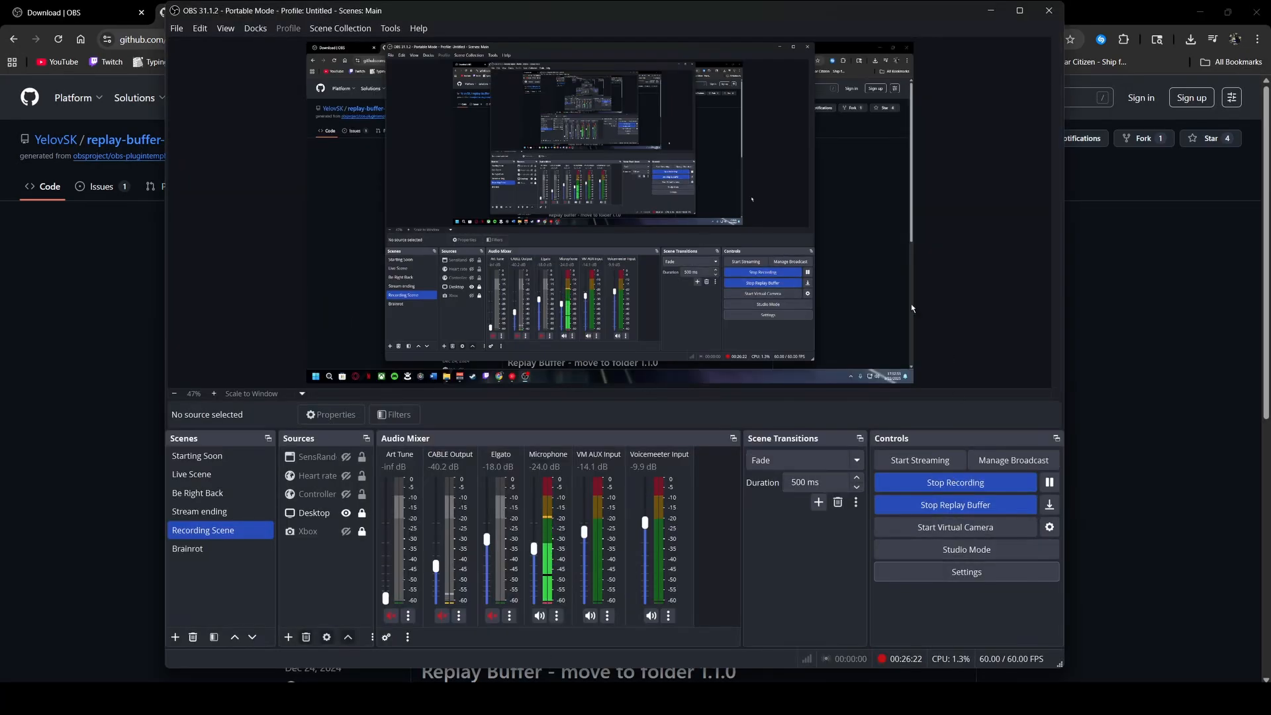
Open Videos > OBS Records&Replays in a new File Explorer tab and look over its per-game folders and recordings
left_click(293, 700)
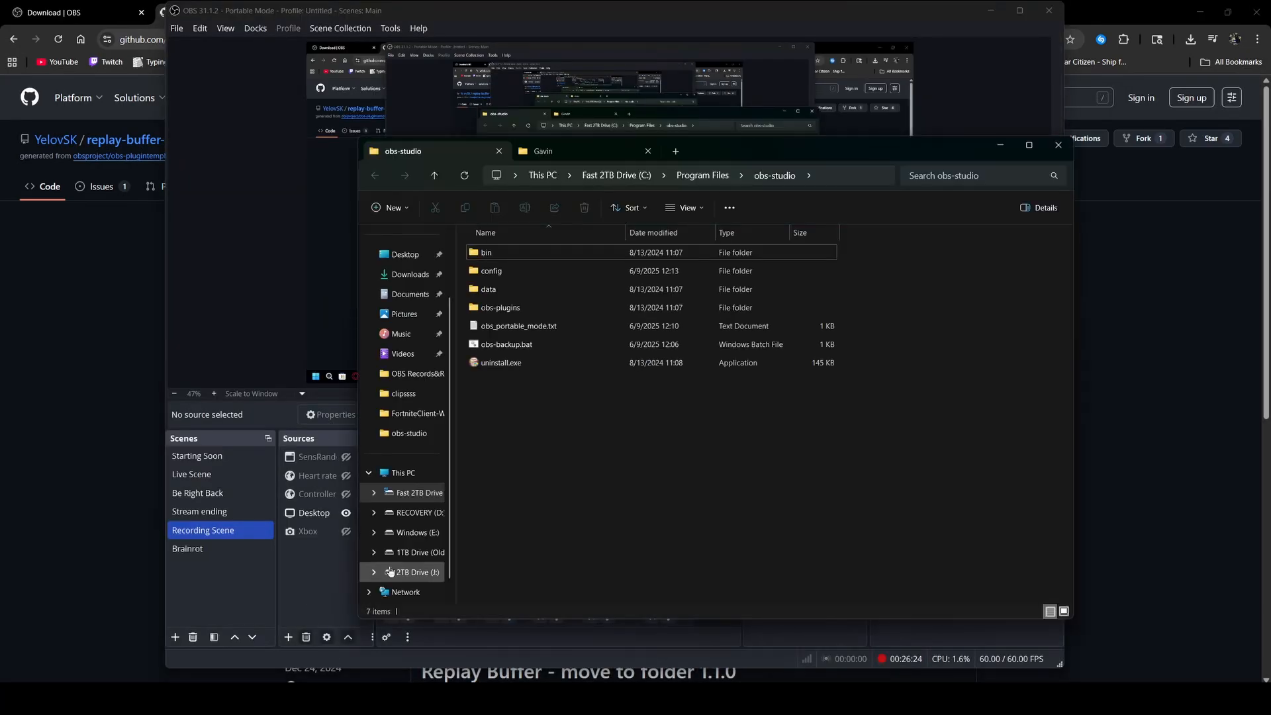
left_click(675, 152)
double_click(817, 275)
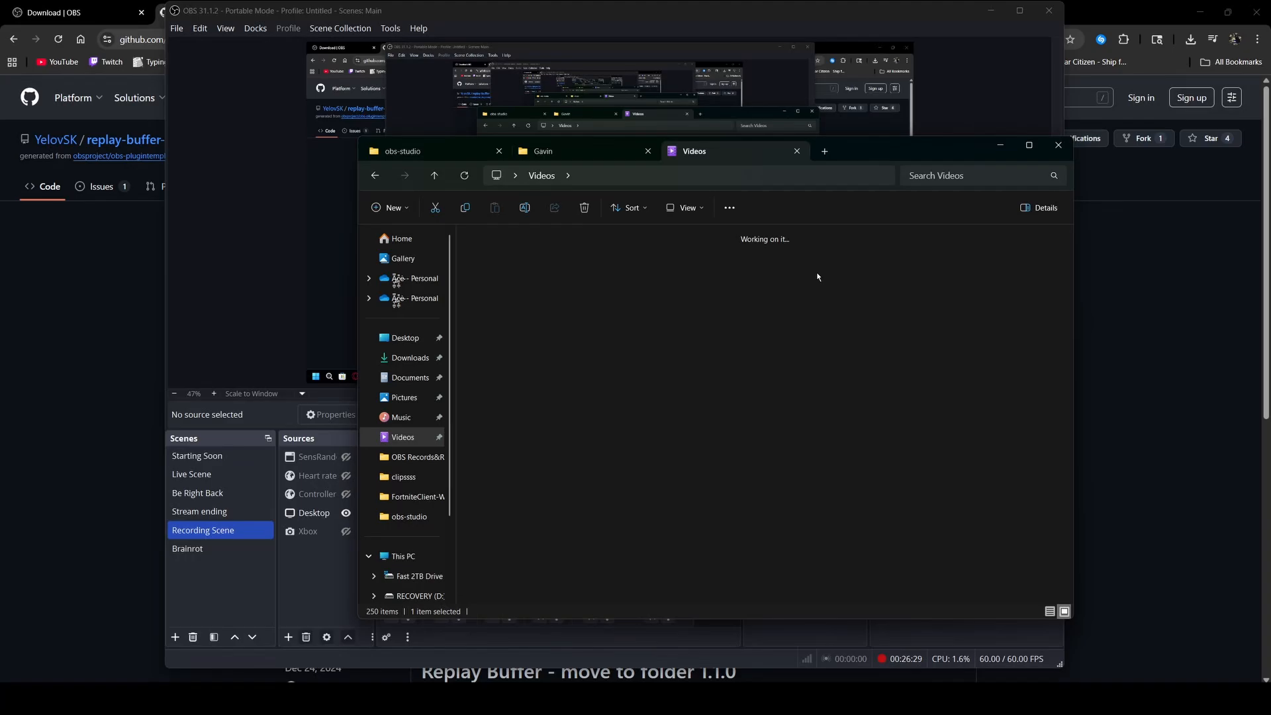
scroll(788, 408, "down", 3)
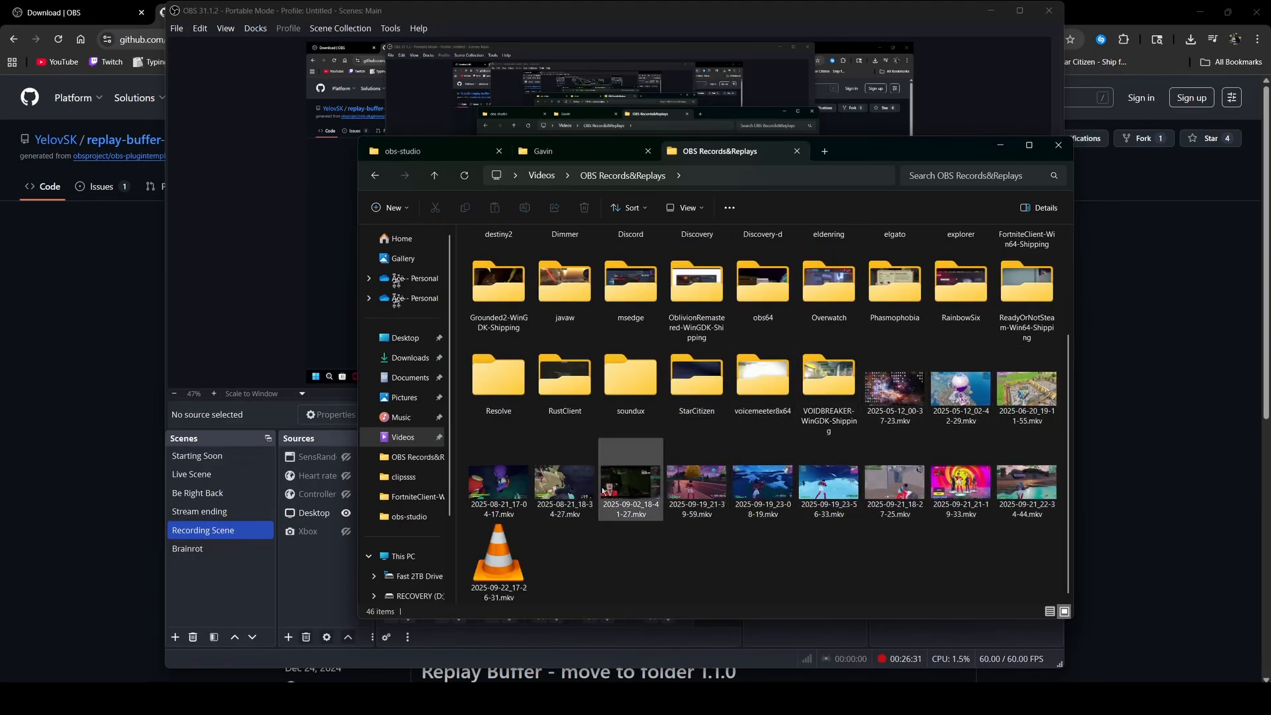
scroll(604, 490, "up", 2)
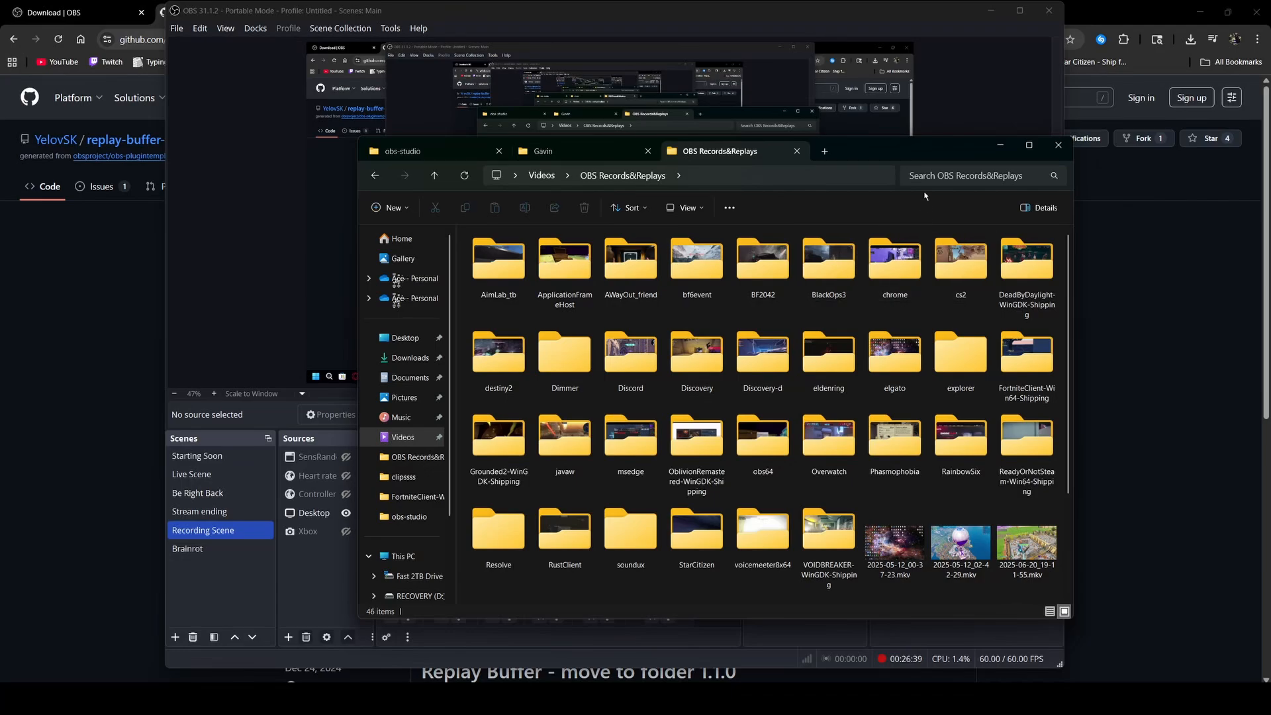
left_click_drag(900, 151, 740, 92)
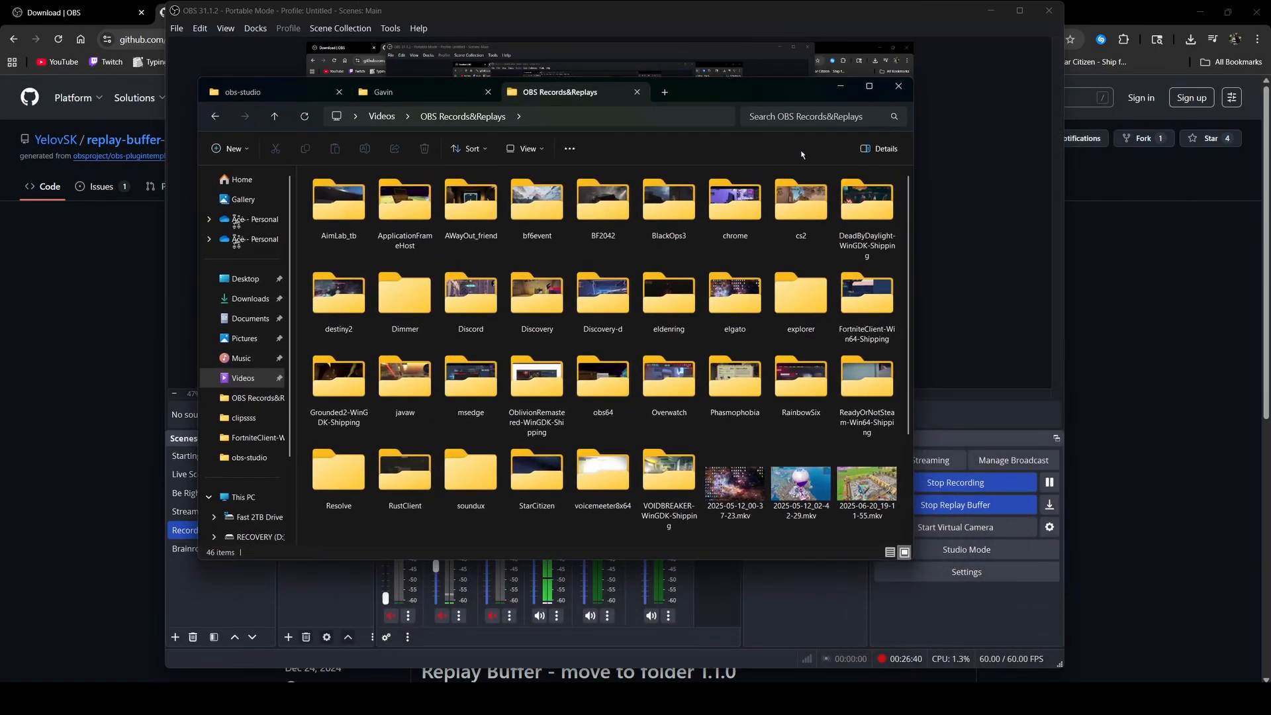
Review the Save Replay hotkey and the Replay Buffer output options in the OBS settings, leaving the settings unchanged
left_click(1051, 509)
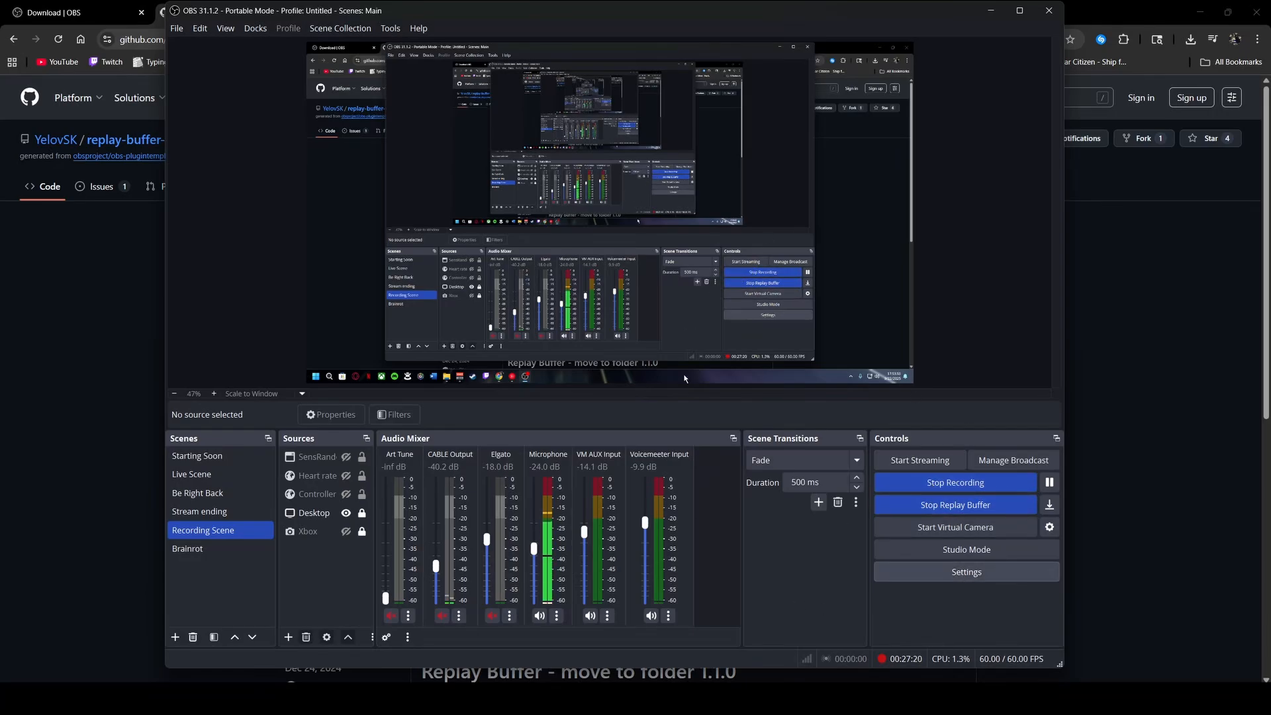
left_click(374, 258)
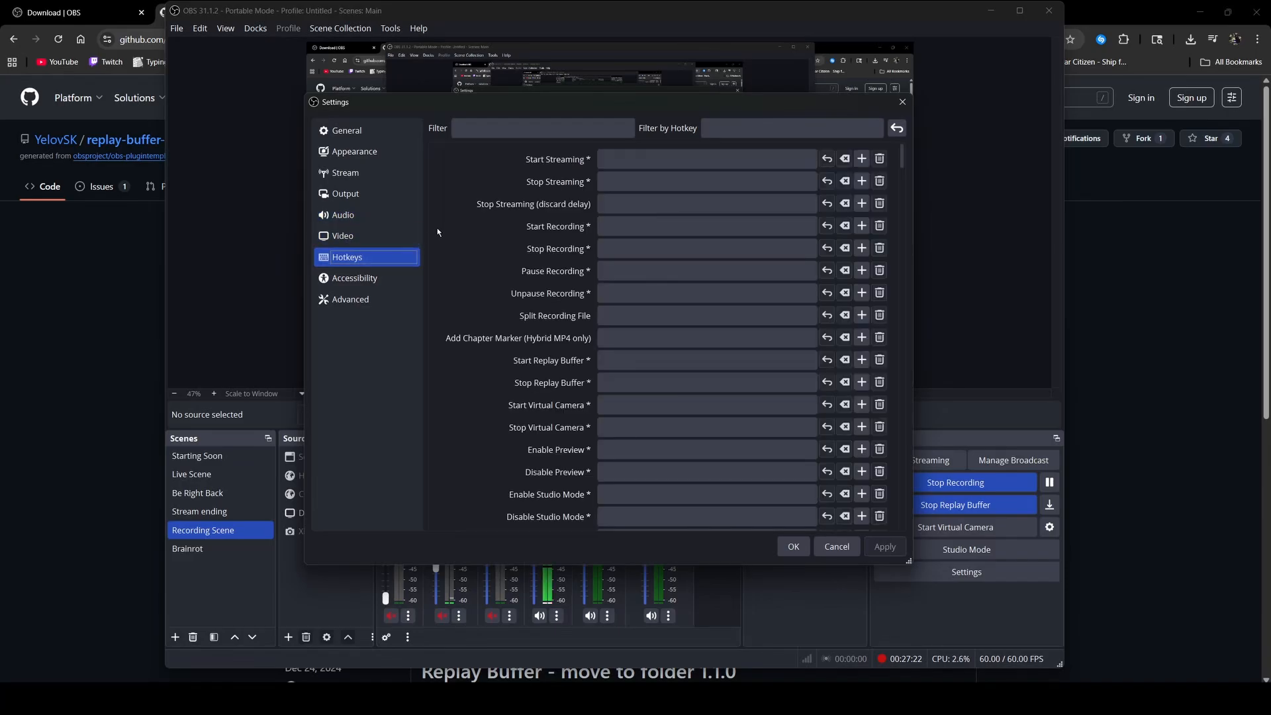
left_click_drag(720, 101, 736, 86)
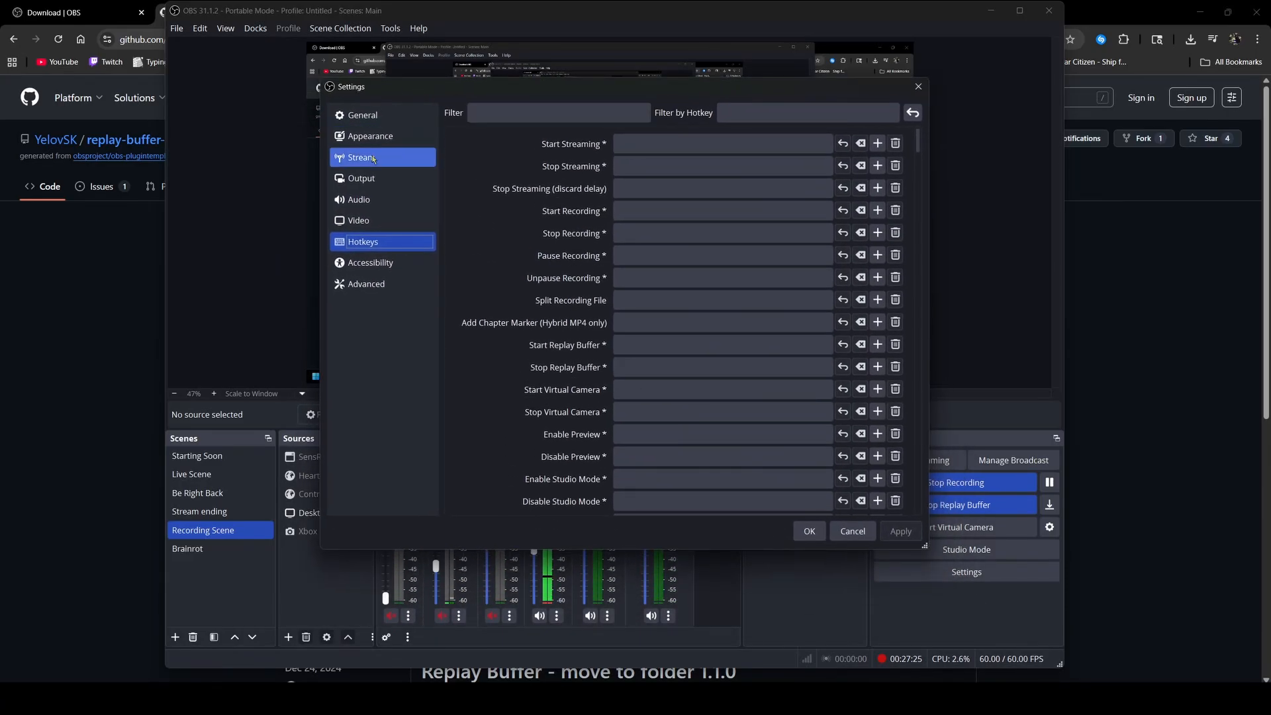
scroll(581, 307, "down", 10)
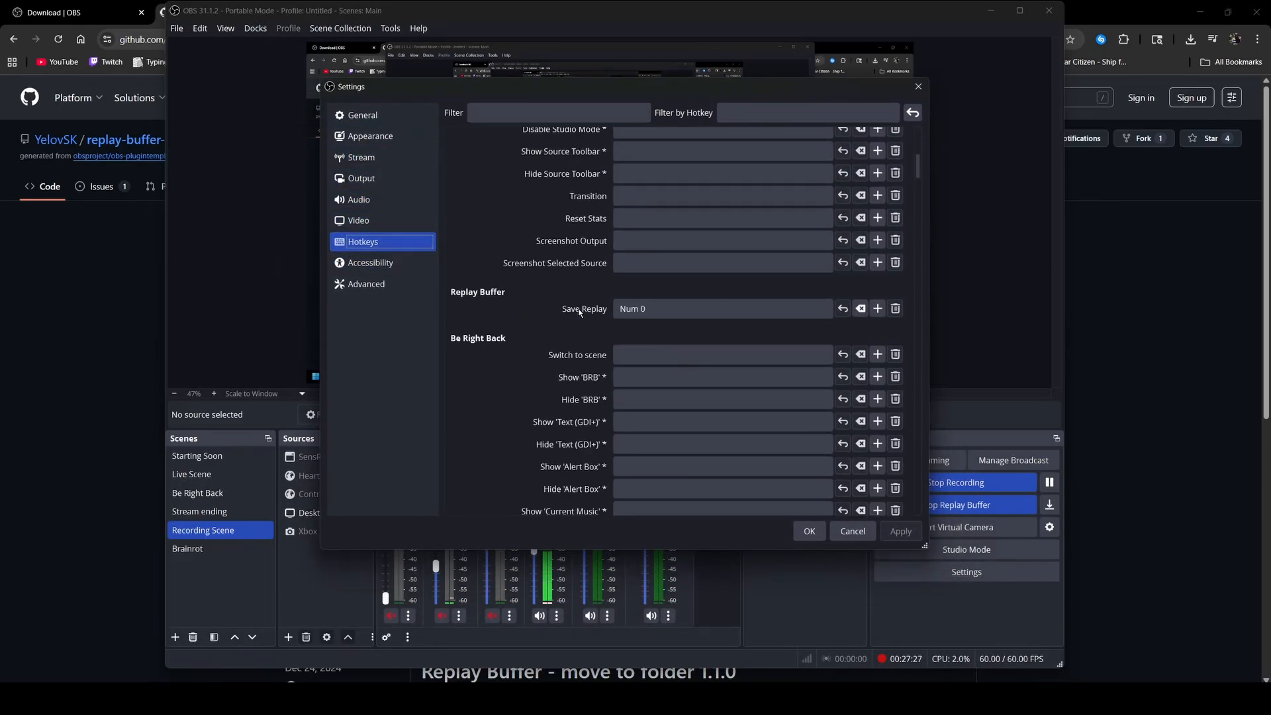
scroll(581, 311, "up", 5)
scroll(582, 310, "down", 5)
left_click(680, 307)
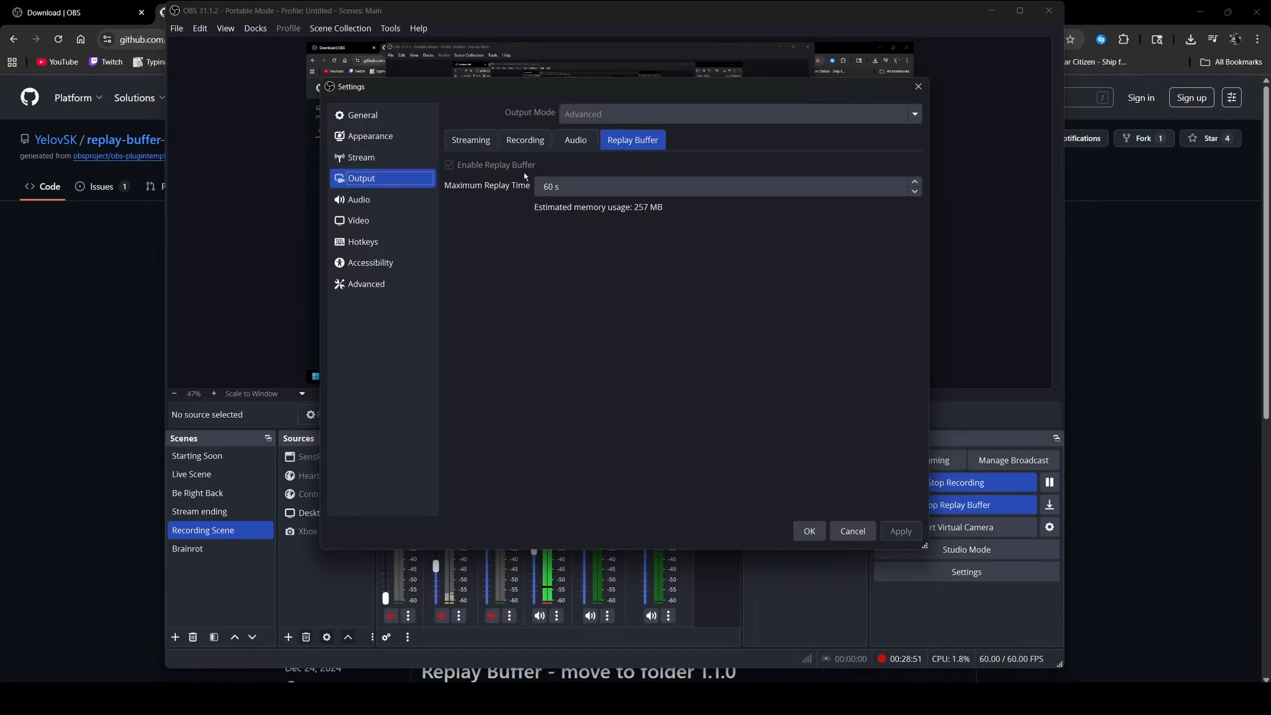
key("Escape")
Open the Beep on replay buffer save.lua gist in the browser and examine its installation instructions and script code
left_click(391, 29)
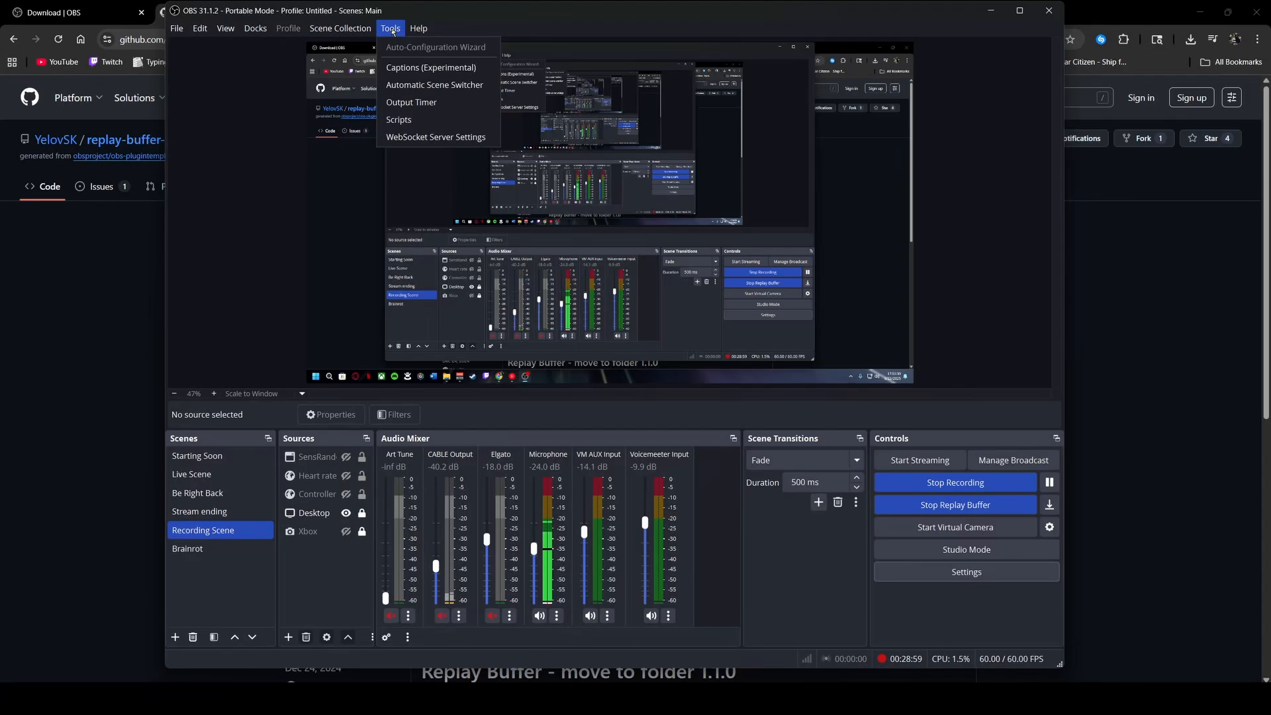
mouse_move(369, 27)
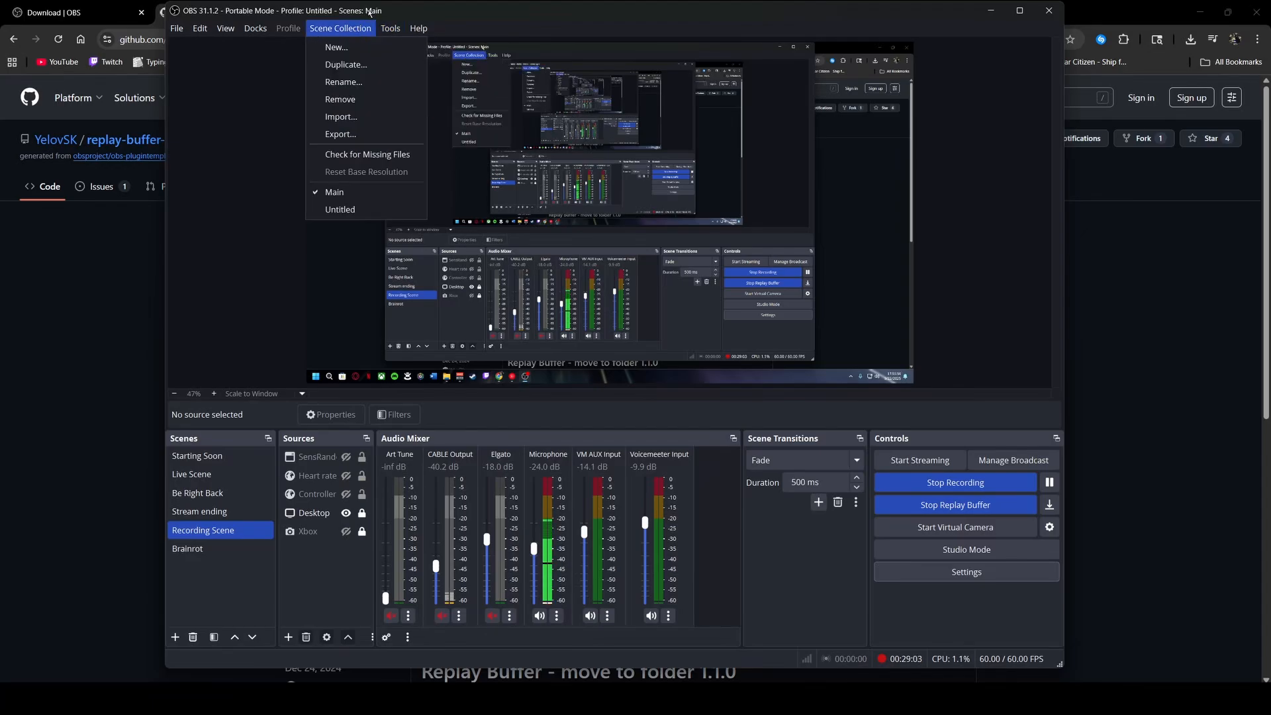
left_click(369, 13)
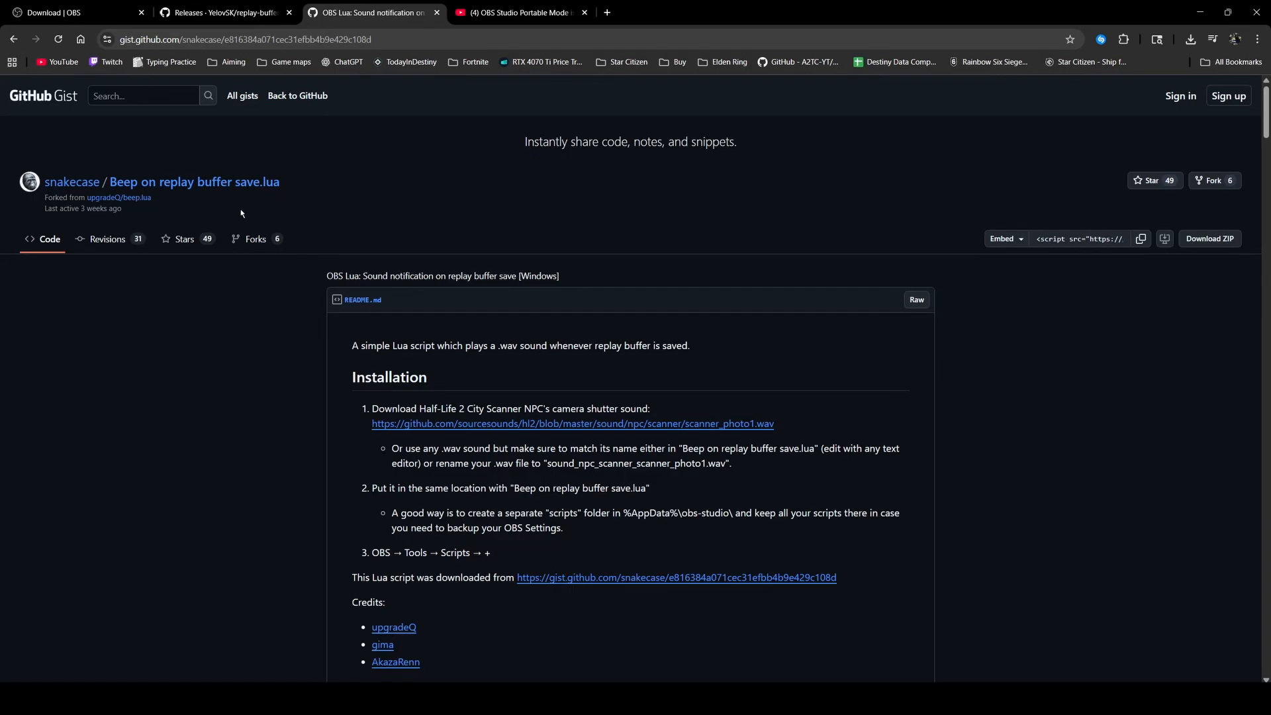
scroll(378, 426, "down", 2)
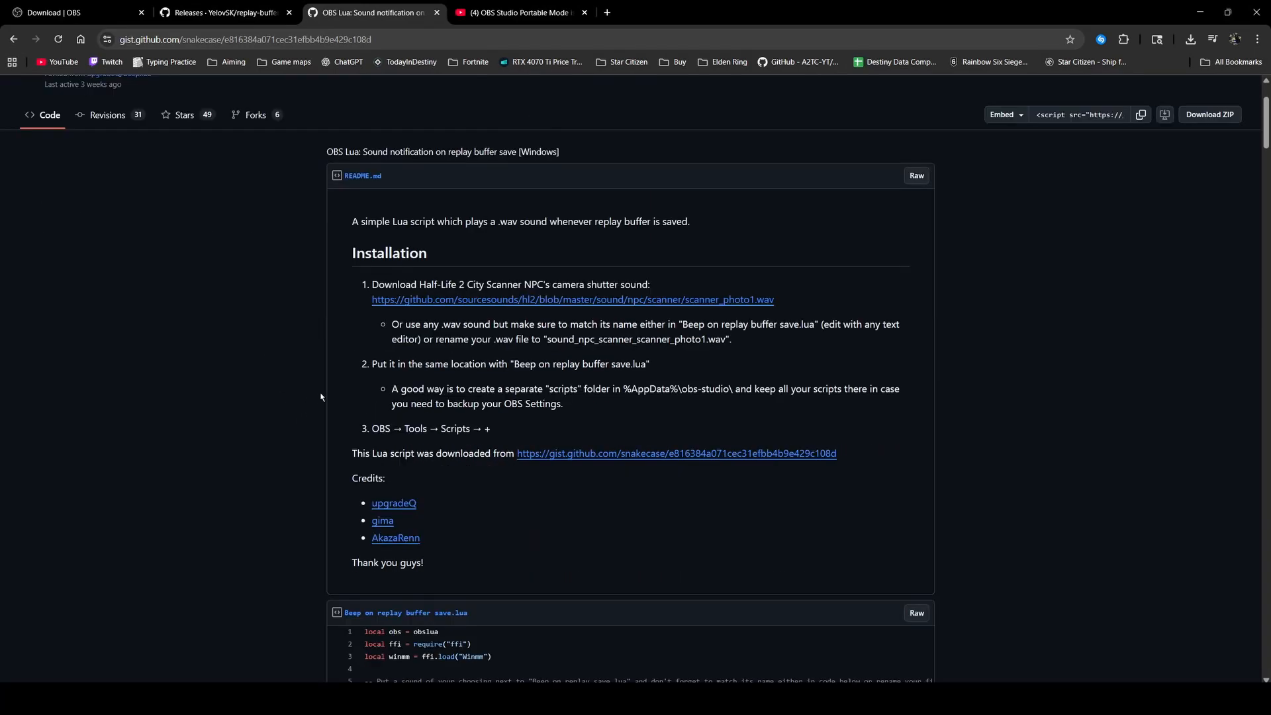
scroll(626, 386, "down", 7)
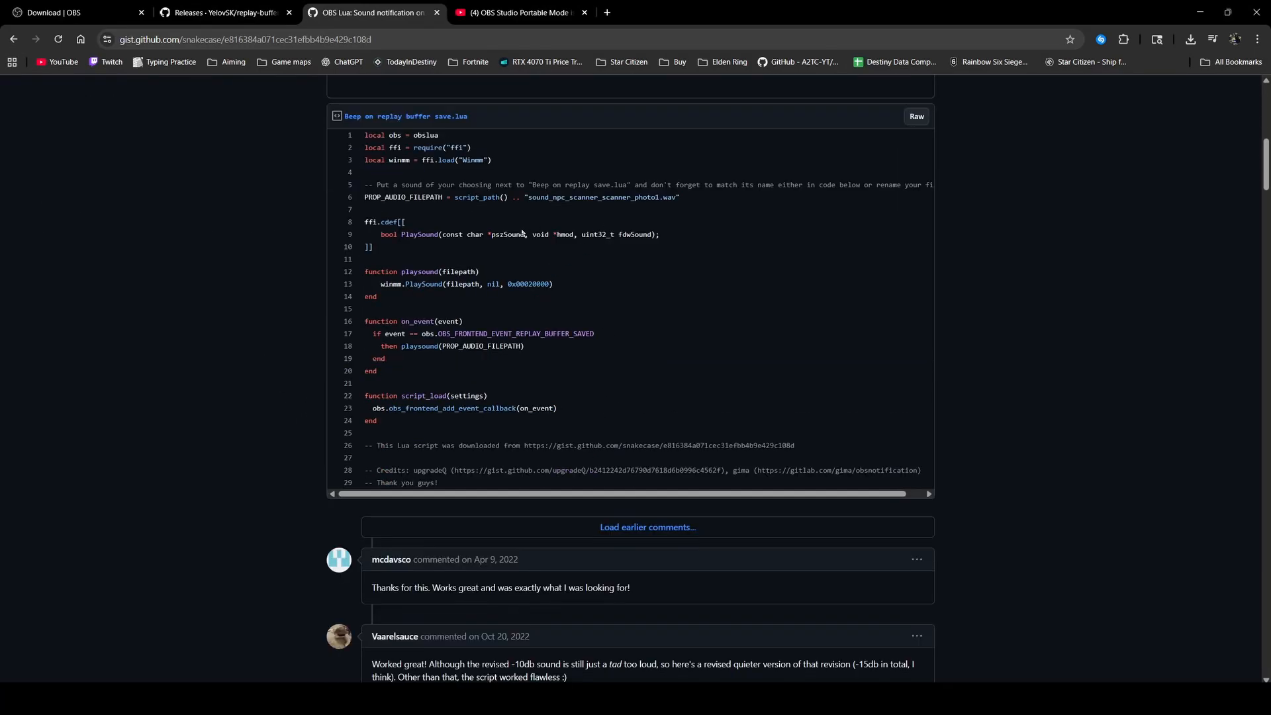
scroll(598, 306, "up", 4)
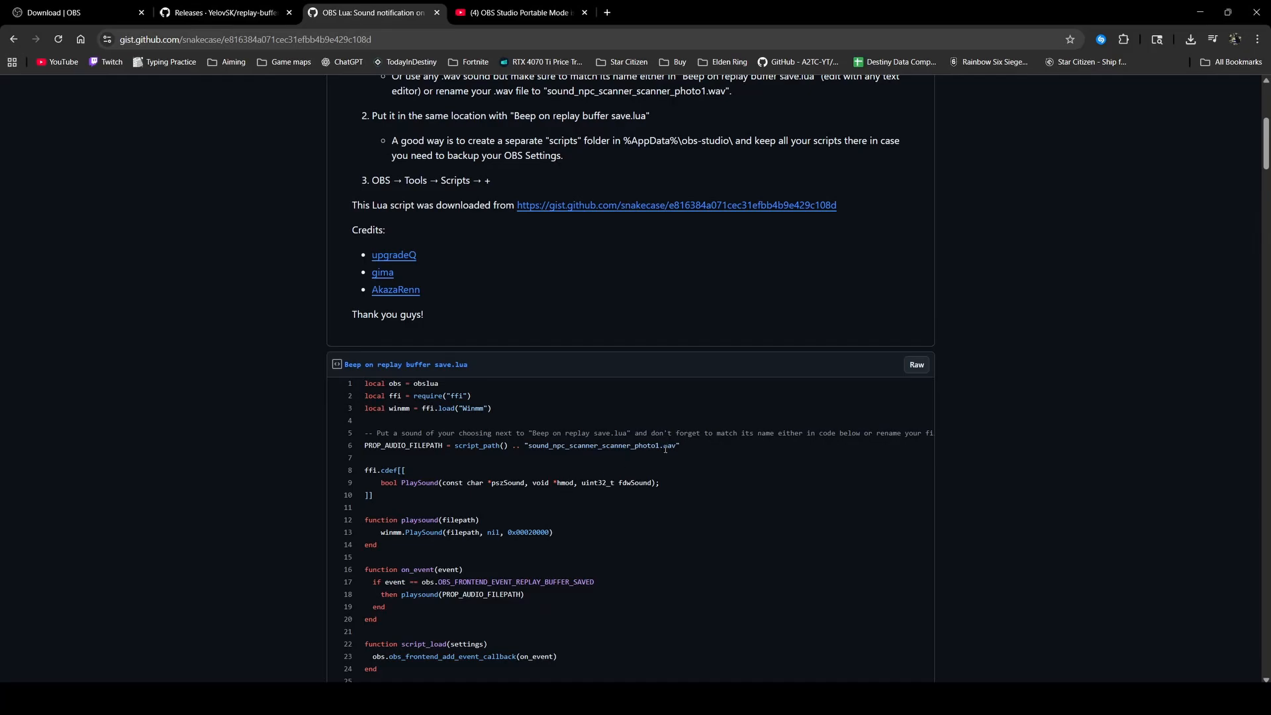
scroll(640, 467, "down", 2)
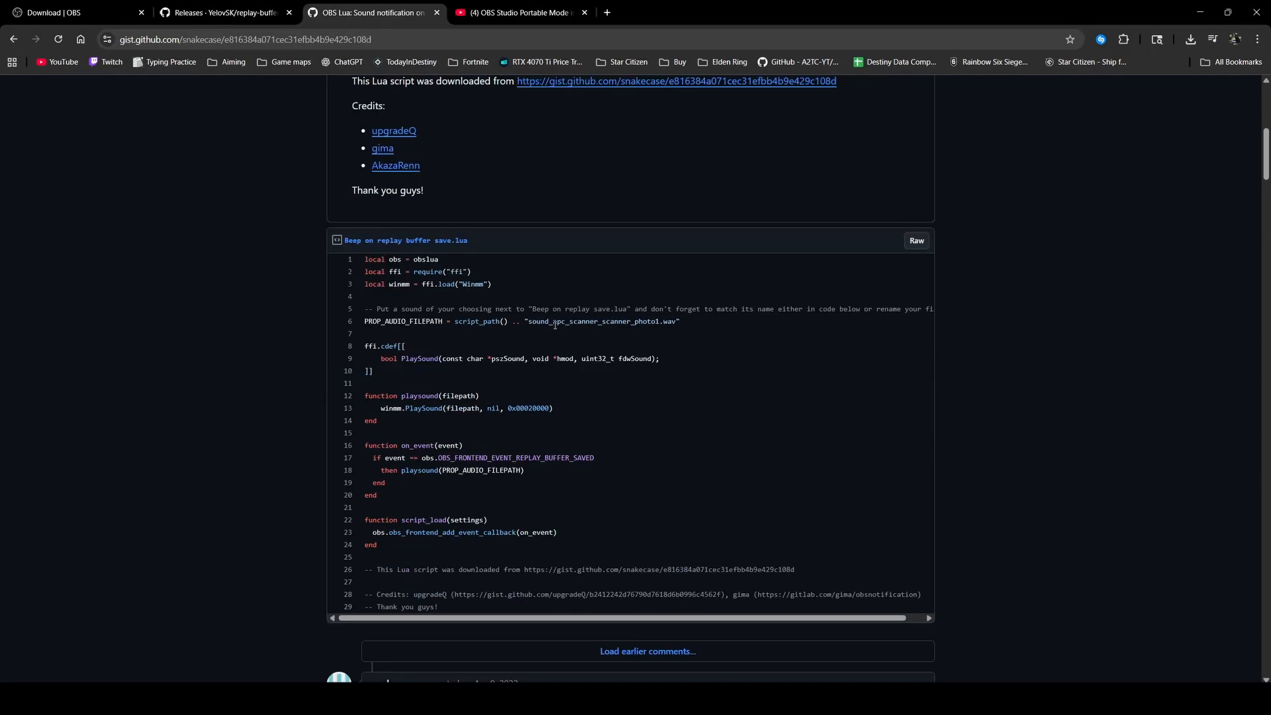
scroll(555, 325, "up", 2)
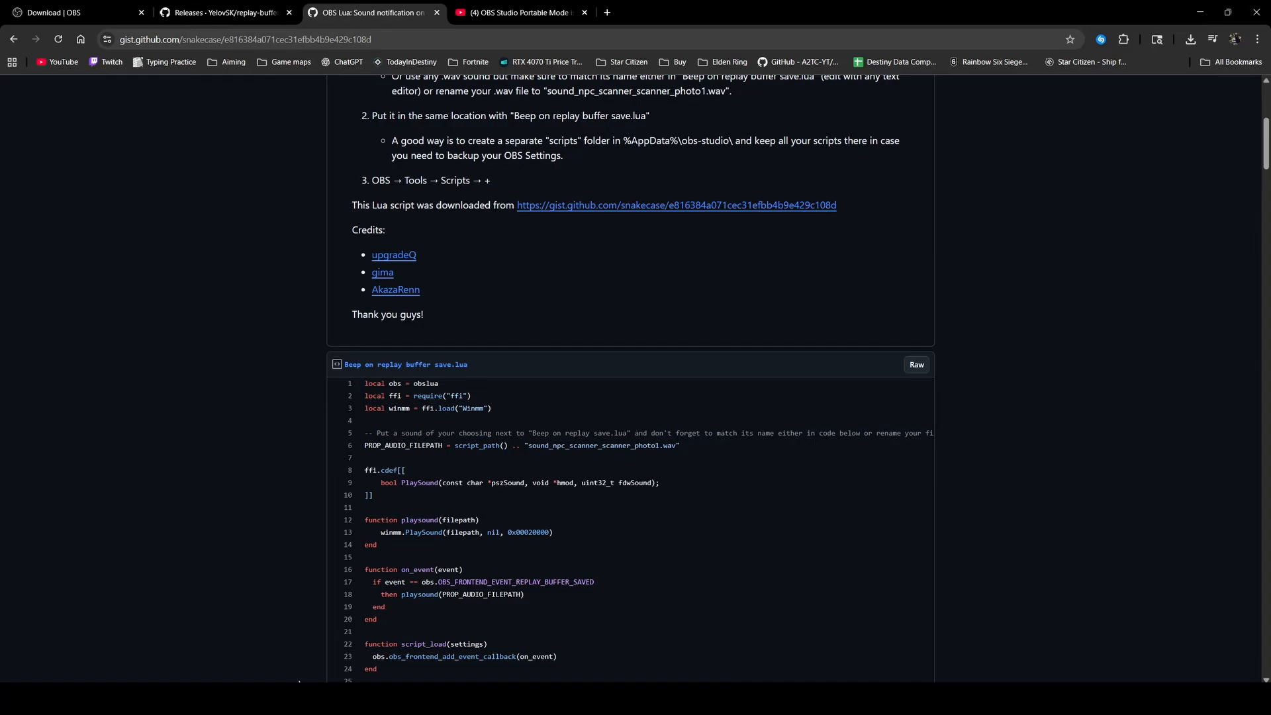
Open the OBS Scripts folder in File Explorer and highlight Beep on replay buffer save.lua and dead.wav
mouse_move(294, 698)
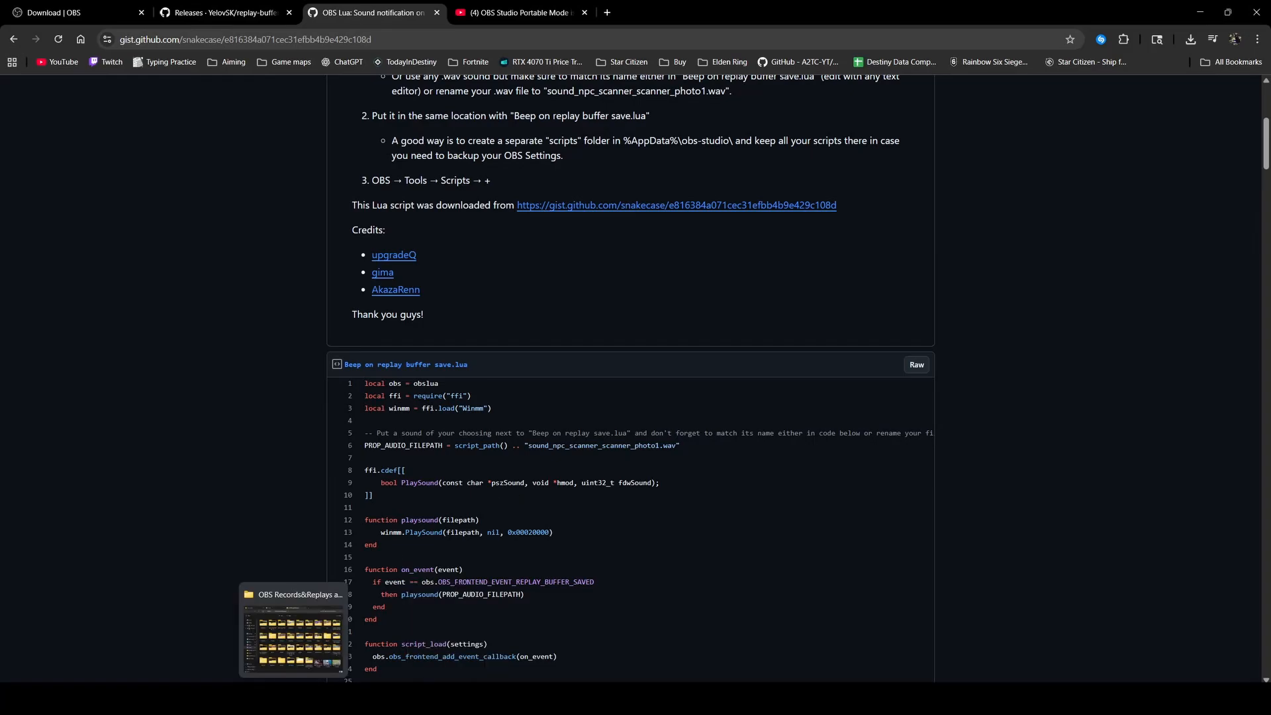
mouse_move(456, 699)
left_click(294, 699)
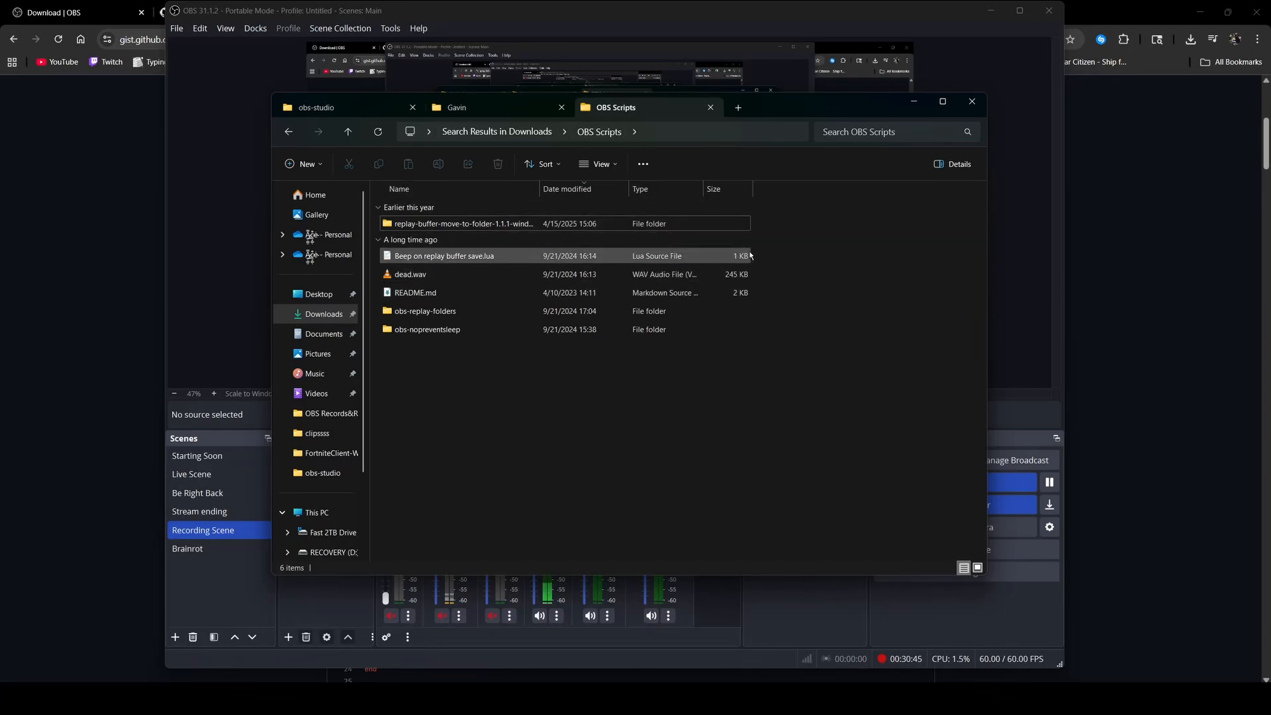
left_click_drag(760, 251, 709, 272)
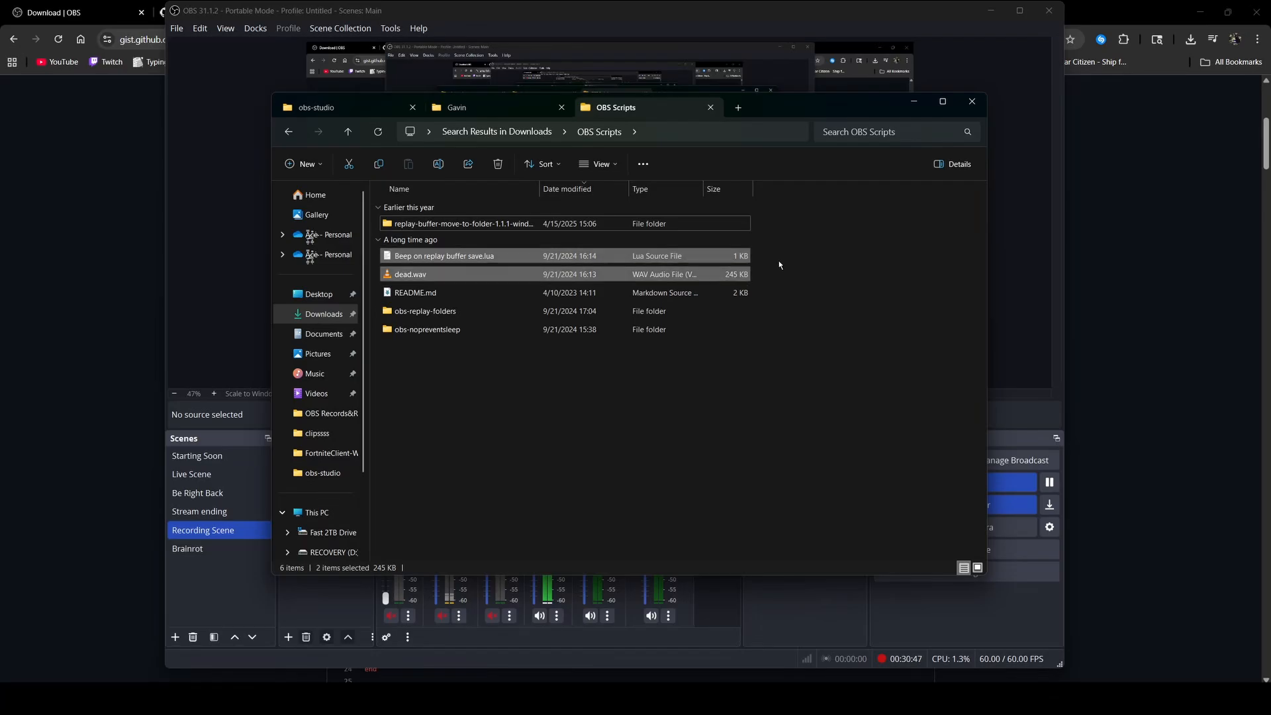
left_click(780, 264)
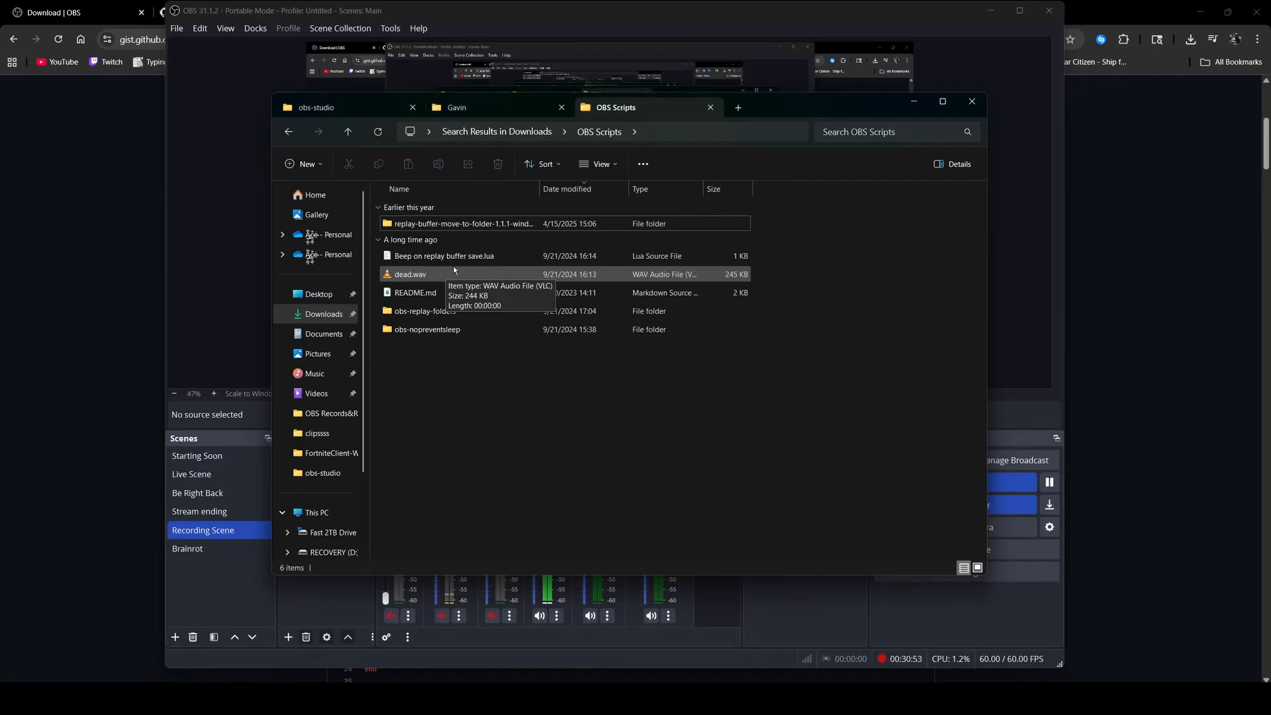
Open Beep on replay buffer save.lua in the code editor and point out the dead.wav file name in PROP_AUDIO_FILEPATH
double_click(471, 257)
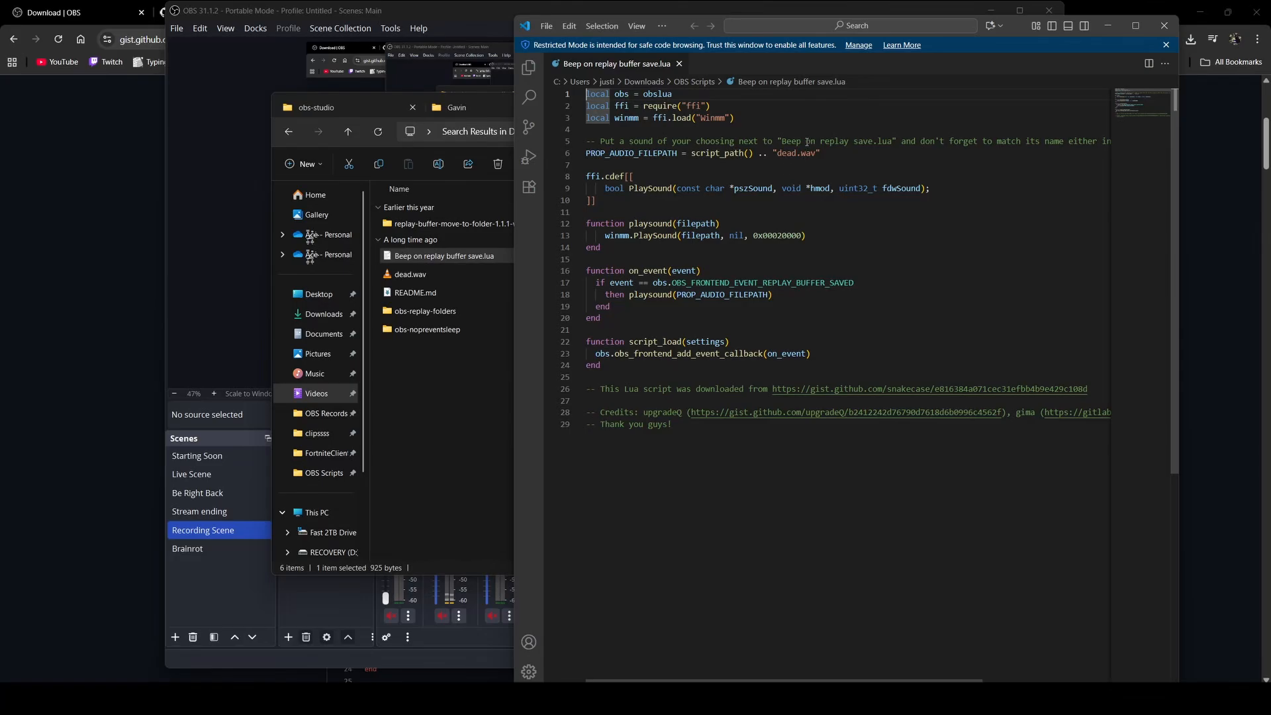
left_click(776, 153)
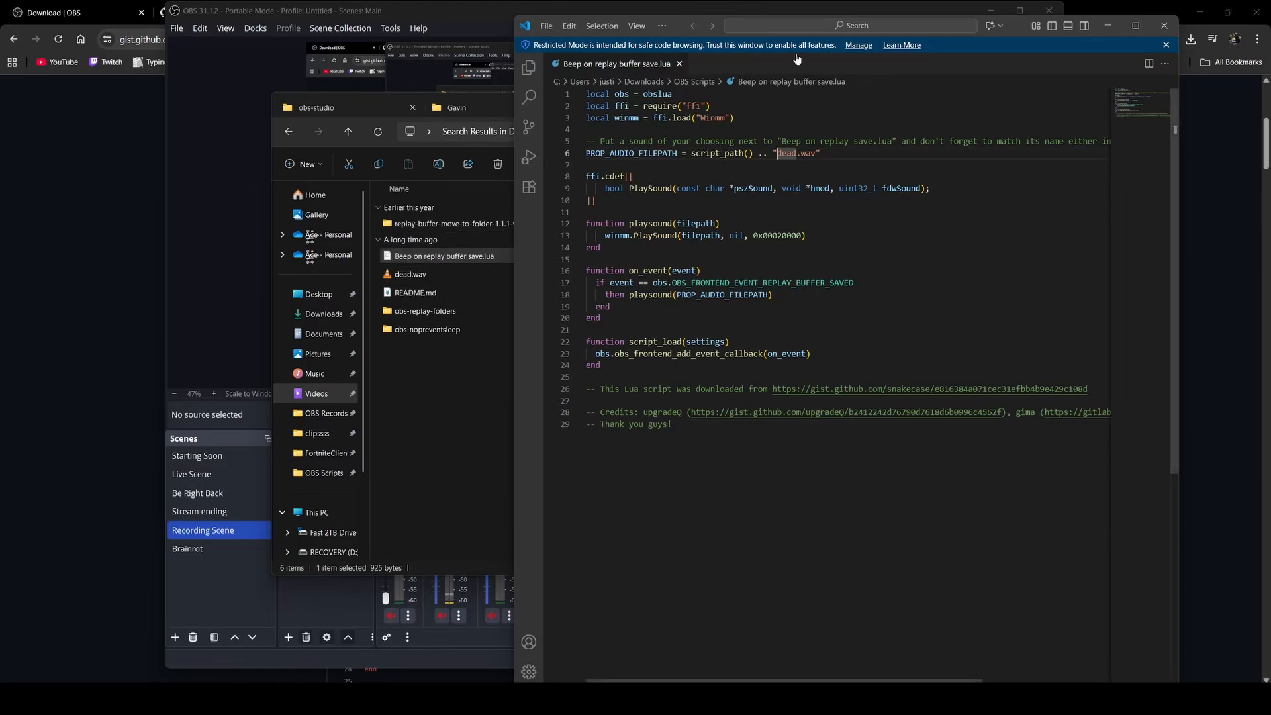
left_click_drag(1019, 27, 1019, 30)
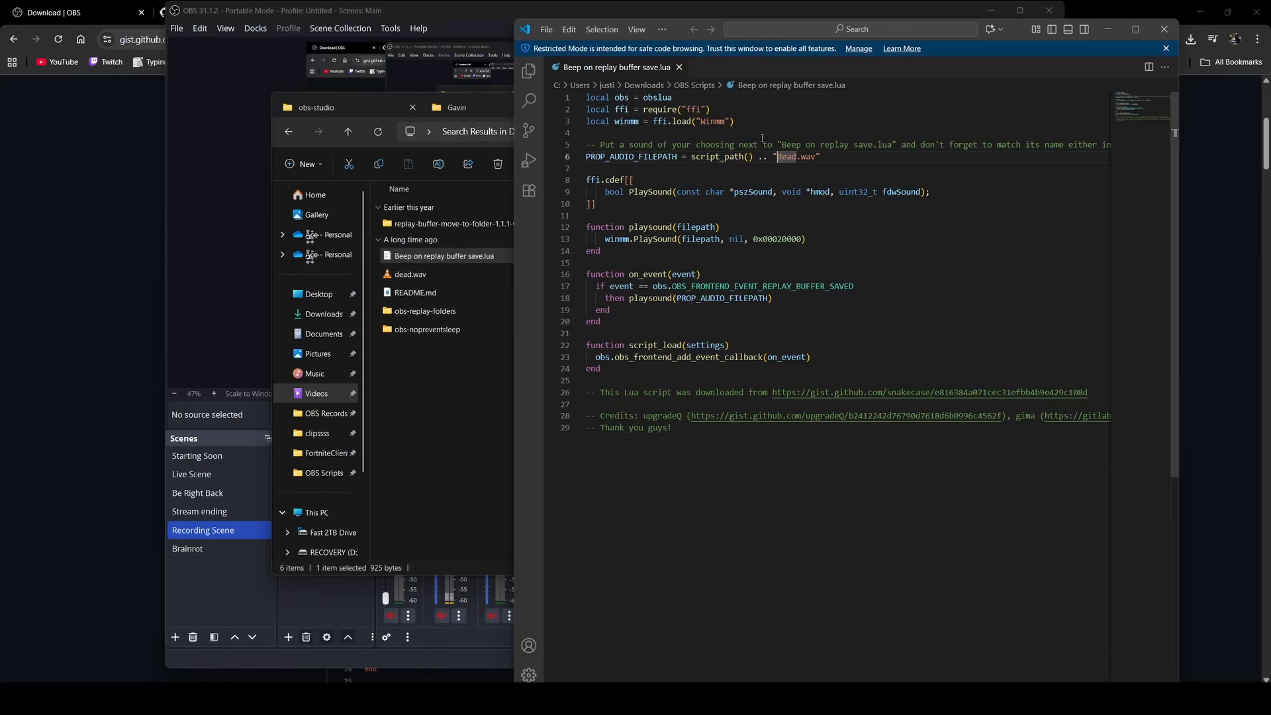
left_click(829, 162)
Play dead.wav from the OBS Scripts folder in VLC media player, and close the player
left_click(446, 275)
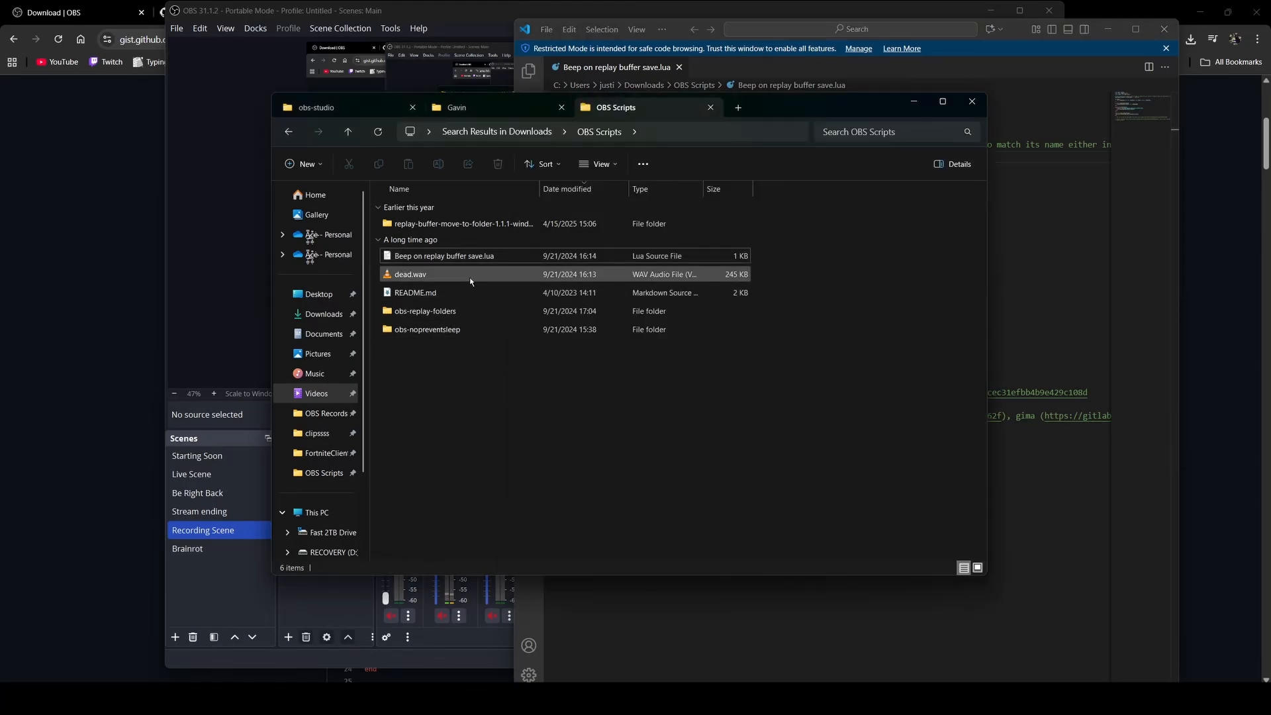
mouse_move(477, 272)
double_click(482, 277)
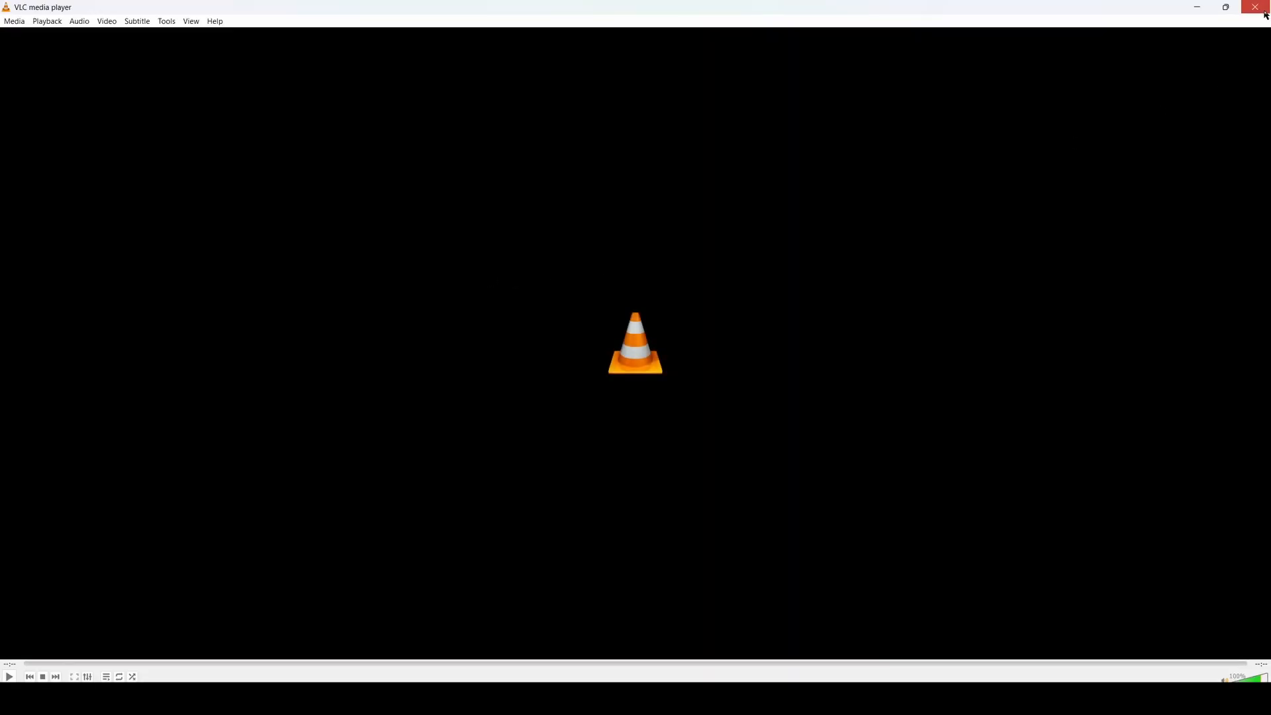
left_click(1256, 7)
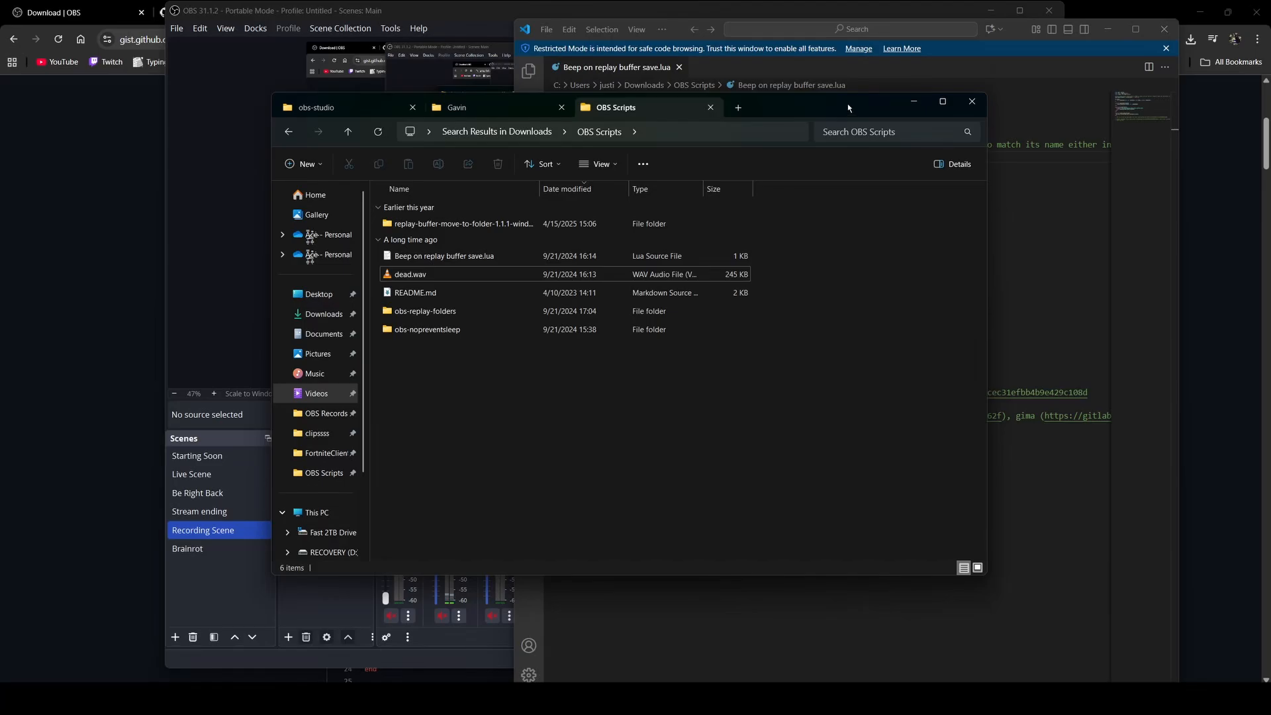
left_click_drag(849, 106, 815, 111)
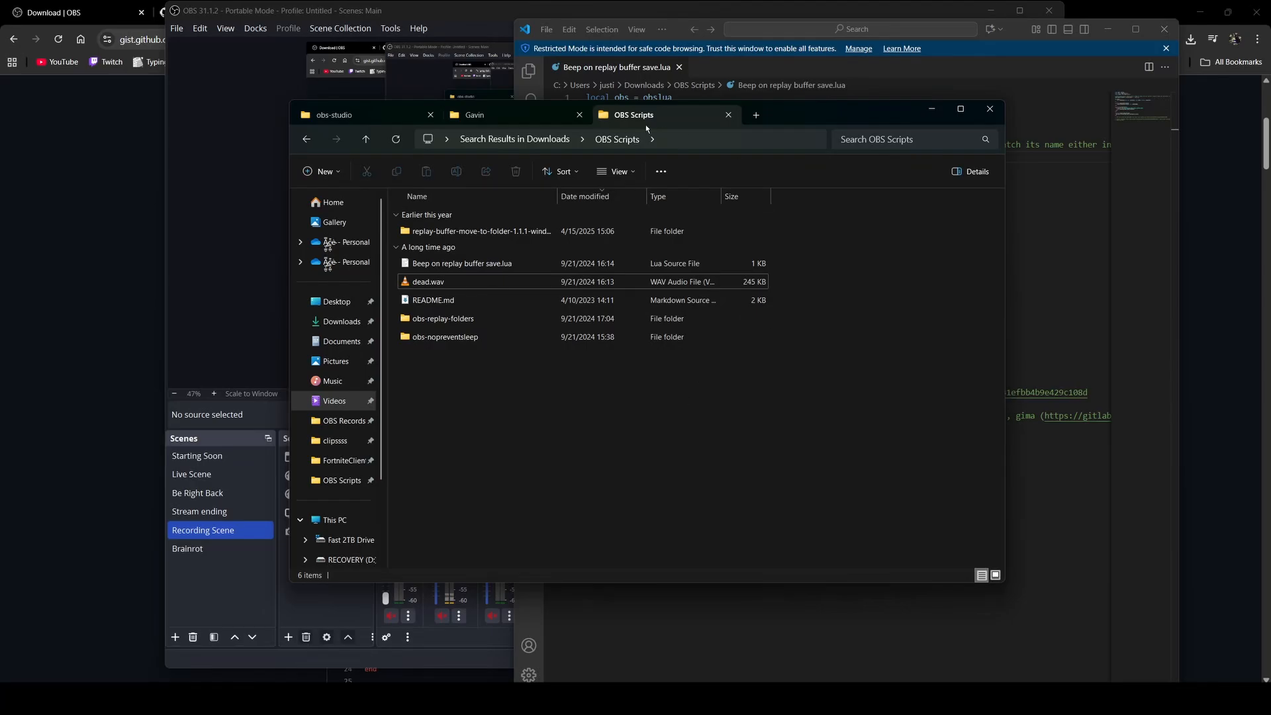
left_click(558, 118)
left_click(641, 117)
left_click_drag(870, 118, 845, 135)
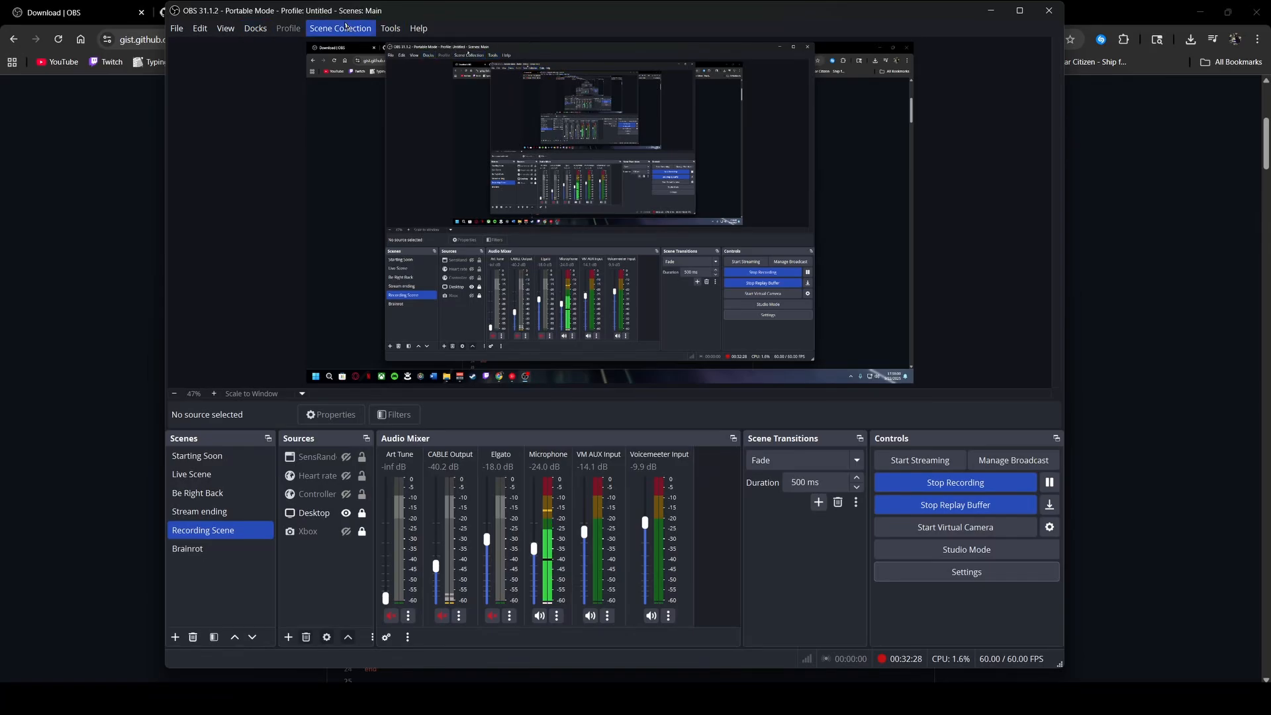
Open the script manager in OBS Studio and add Beep on replay buffer save.lua from the OBS Scripts folder
left_click(389, 28)
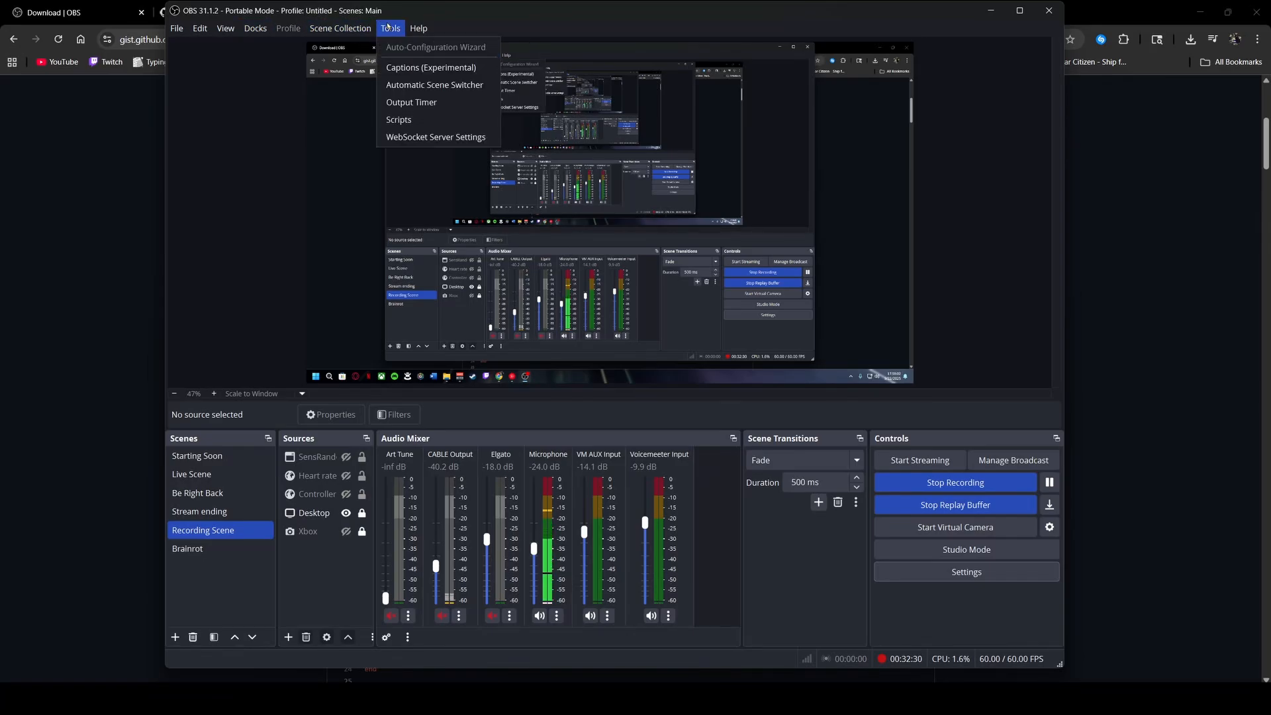
left_click(399, 119)
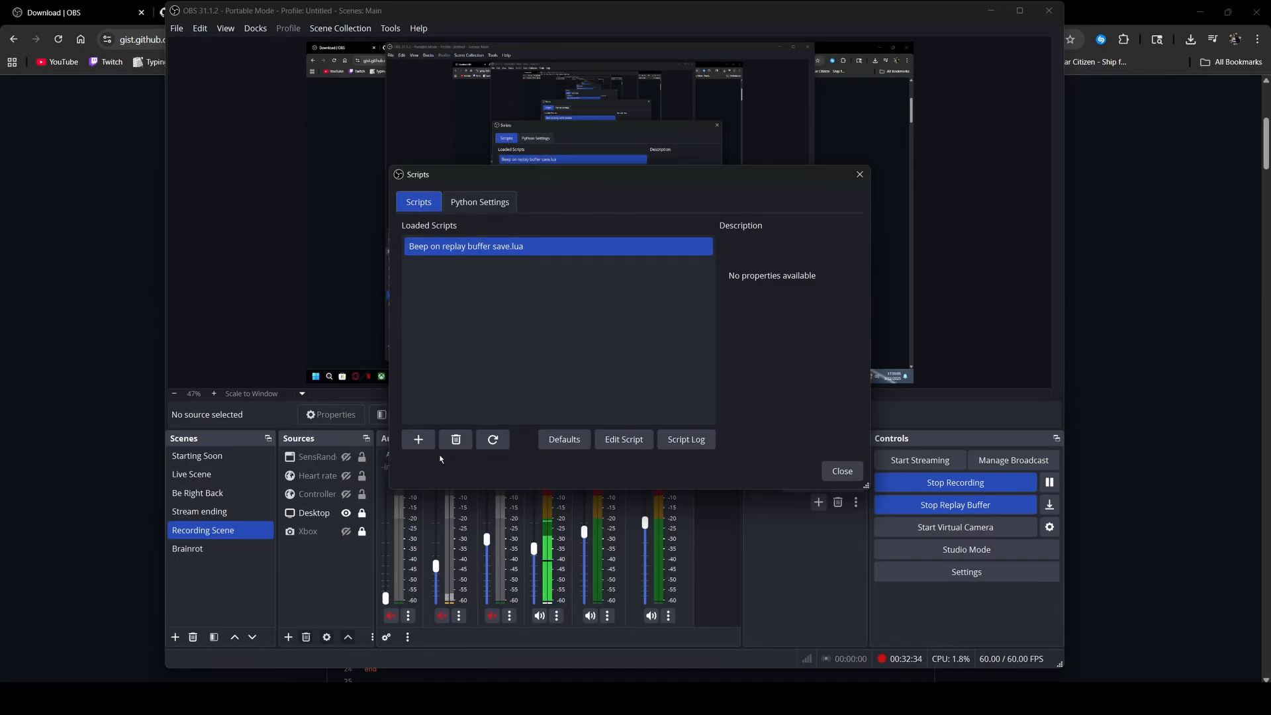
left_click(418, 439)
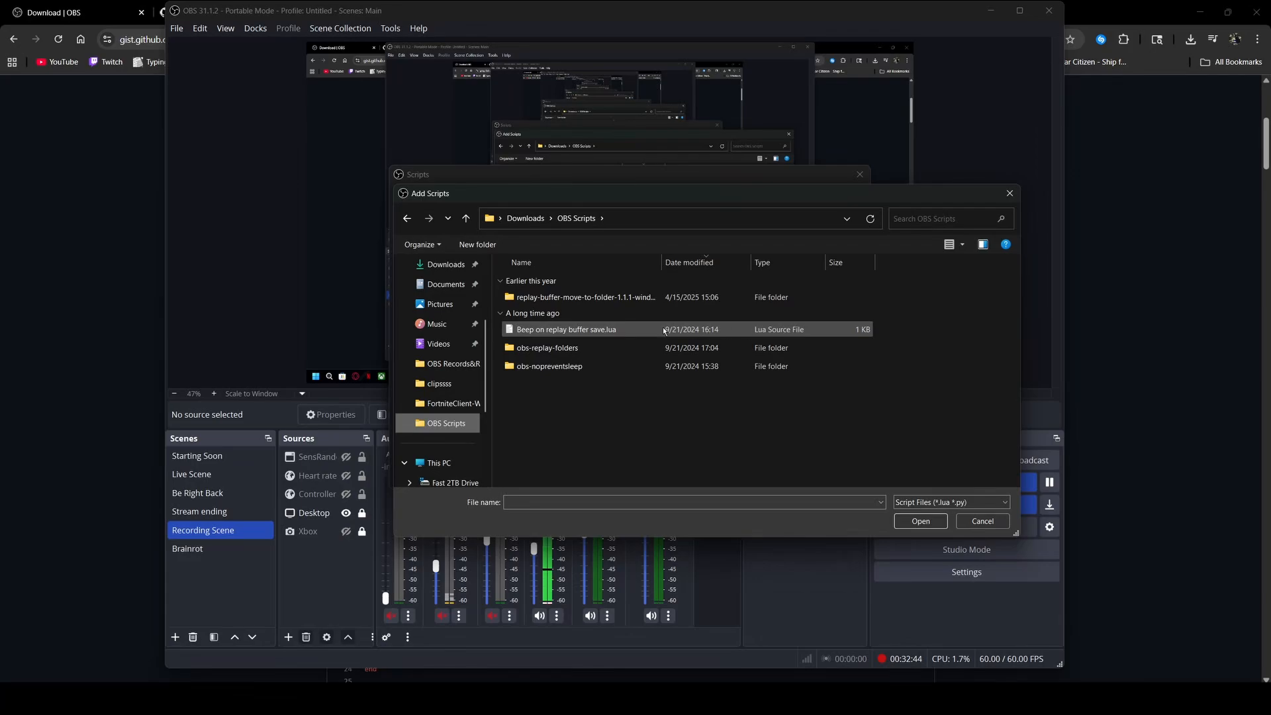
left_click(633, 329)
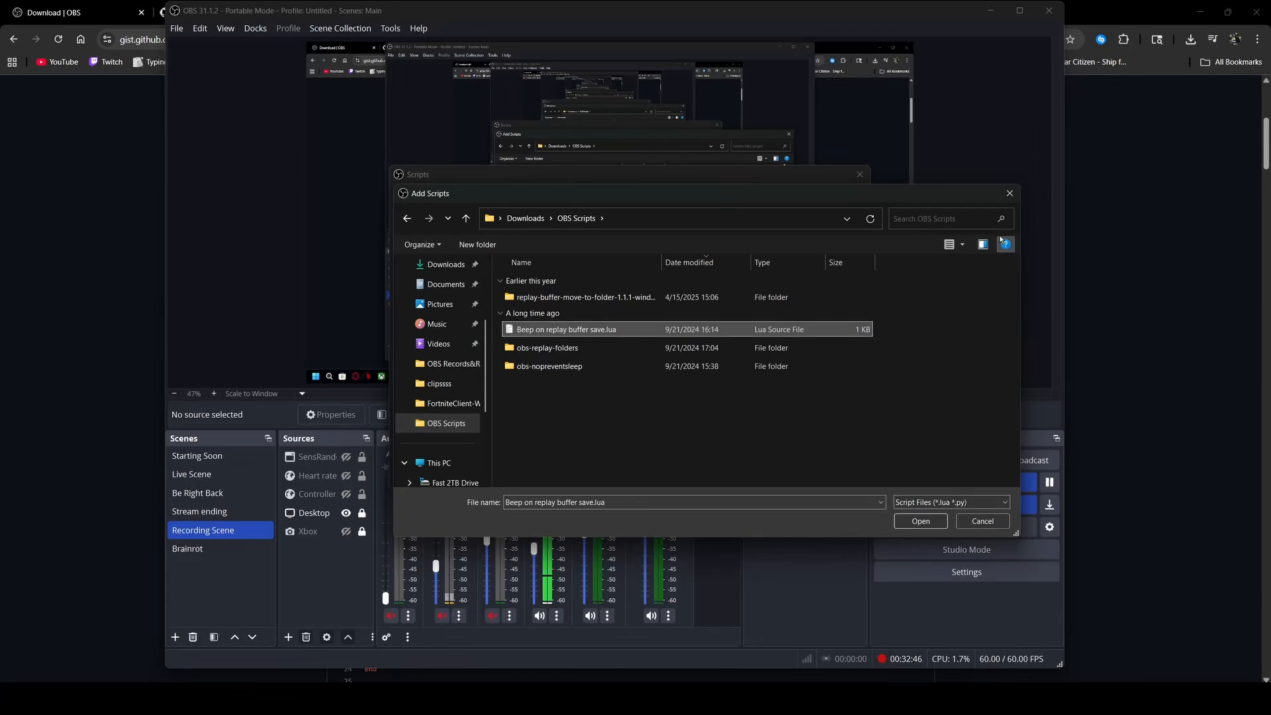
key("Return")
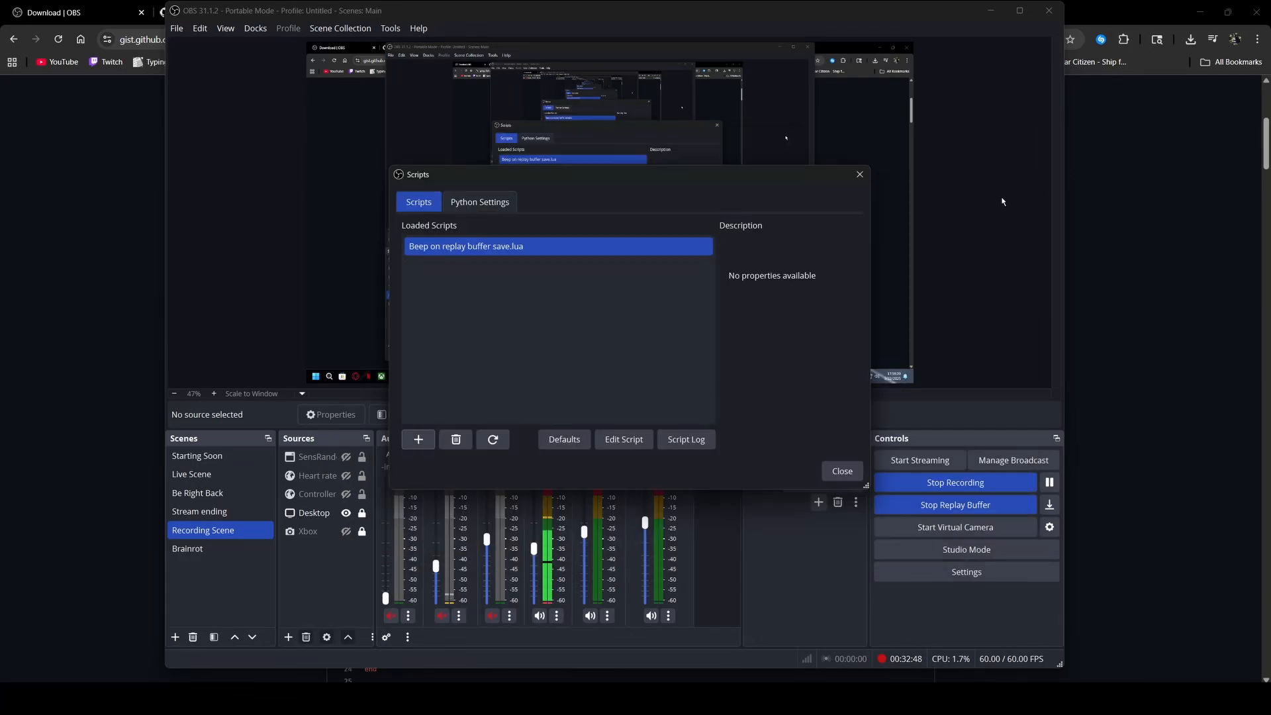
left_click_drag(564, 181, 611, 171)
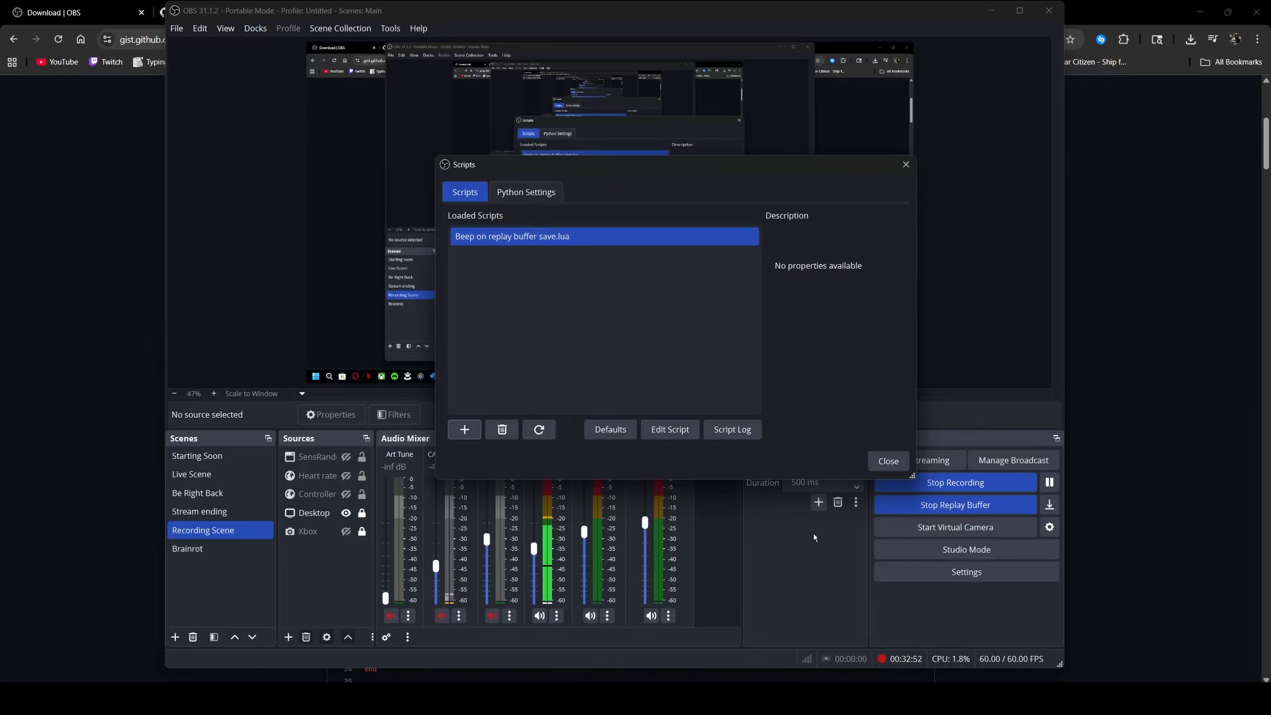
mouse_move(780, 170)
left_mouse_down()
mouse_move(807, 186)
mouse_move(778, 156)
left_mouse_up()
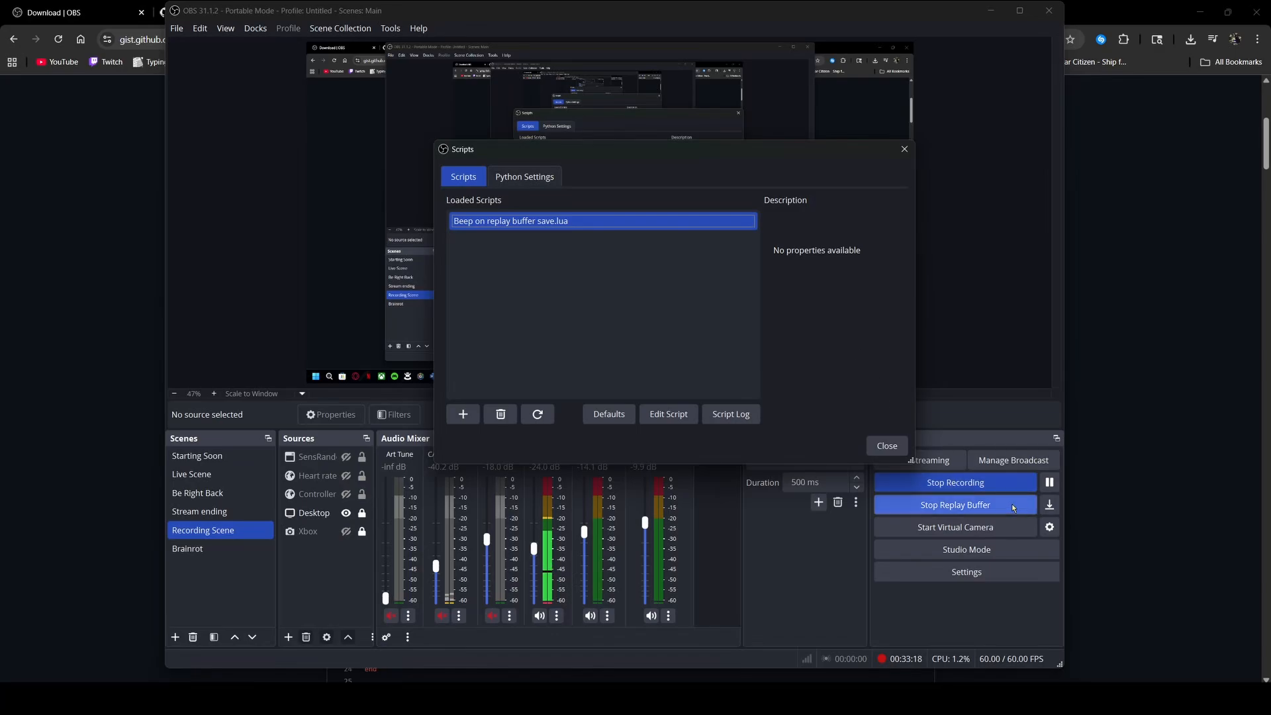
Save a replay from the running replay buffer and open the chrome folder inside OBS Records&Replays
left_click(1052, 506)
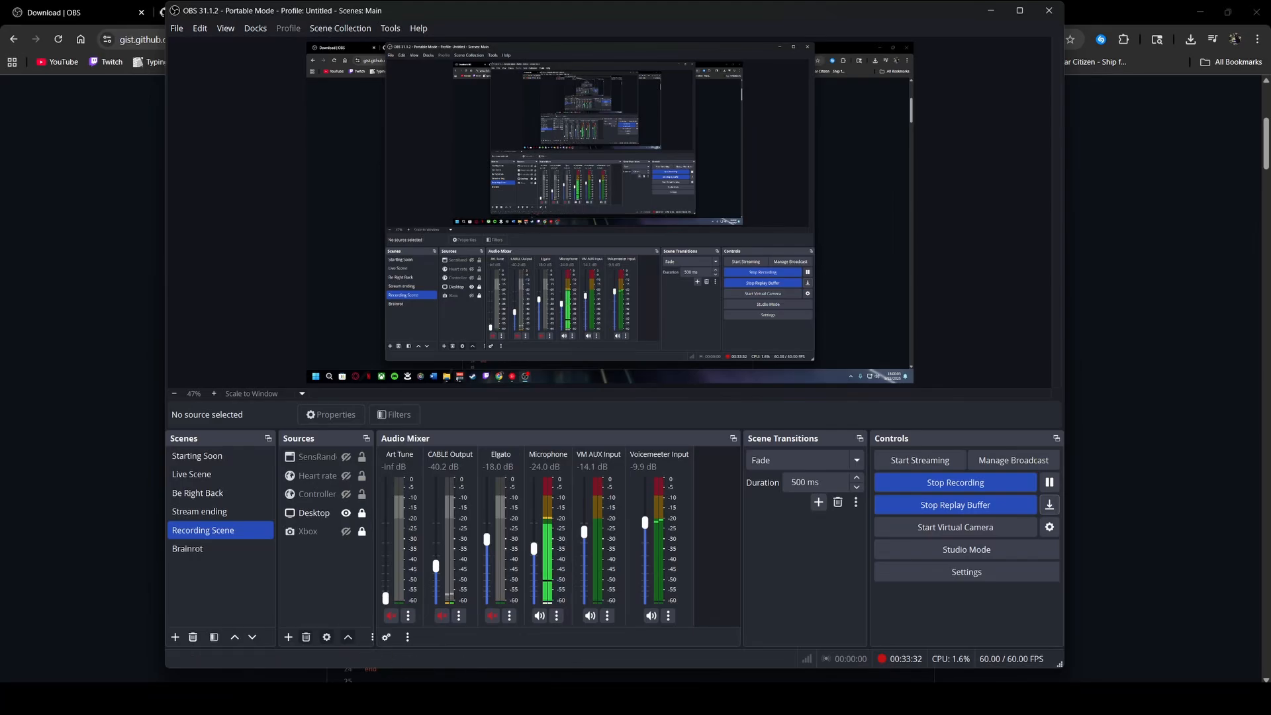
mouse_move(295, 701)
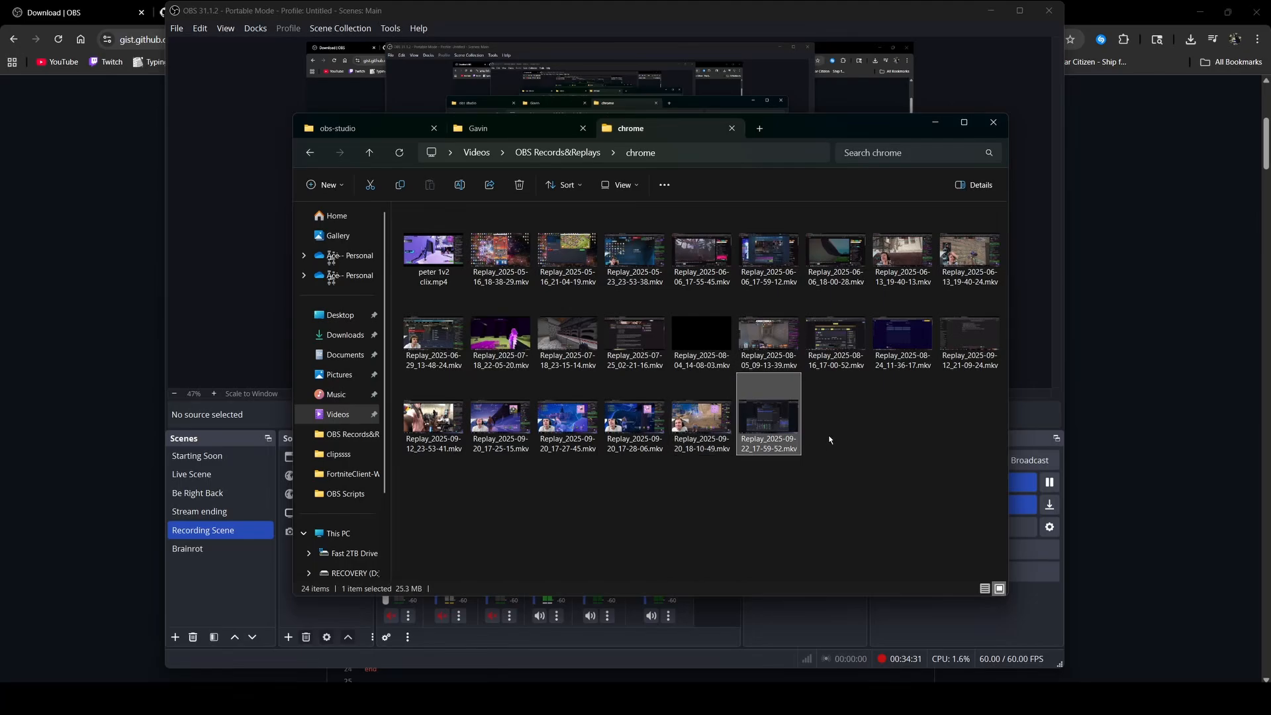
key("alt+Left")
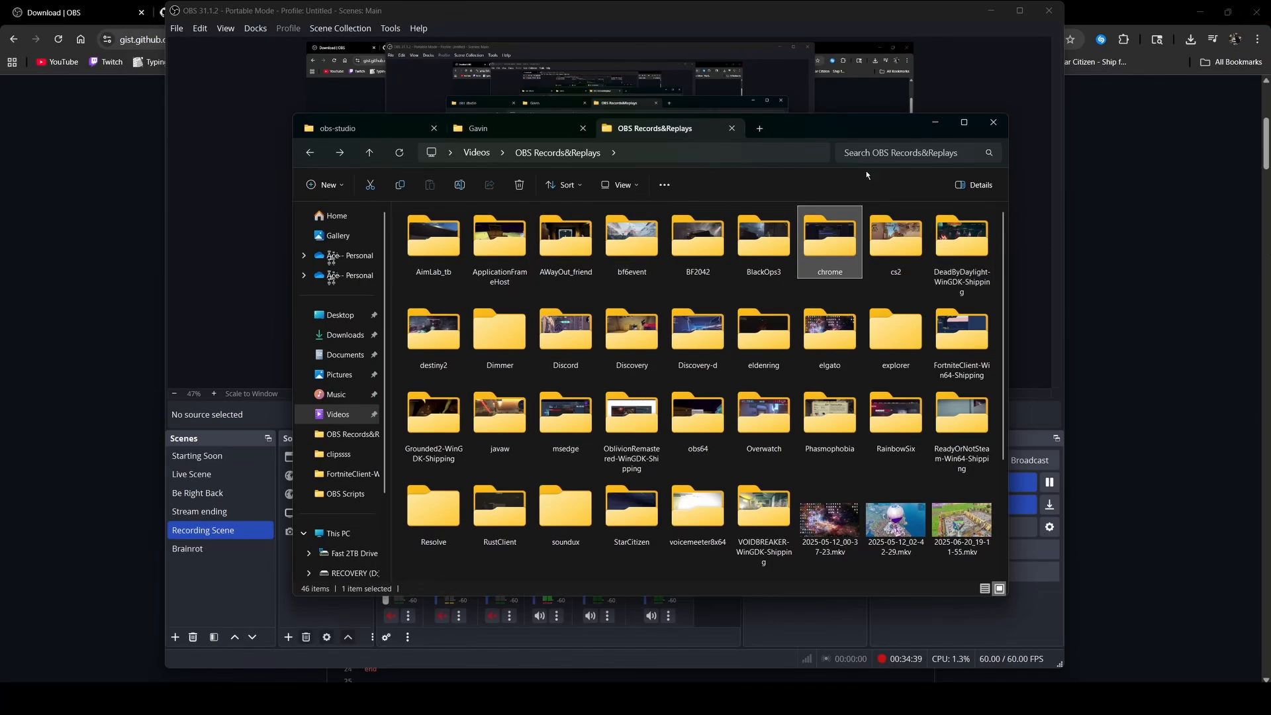
mouse_move(820, 250)
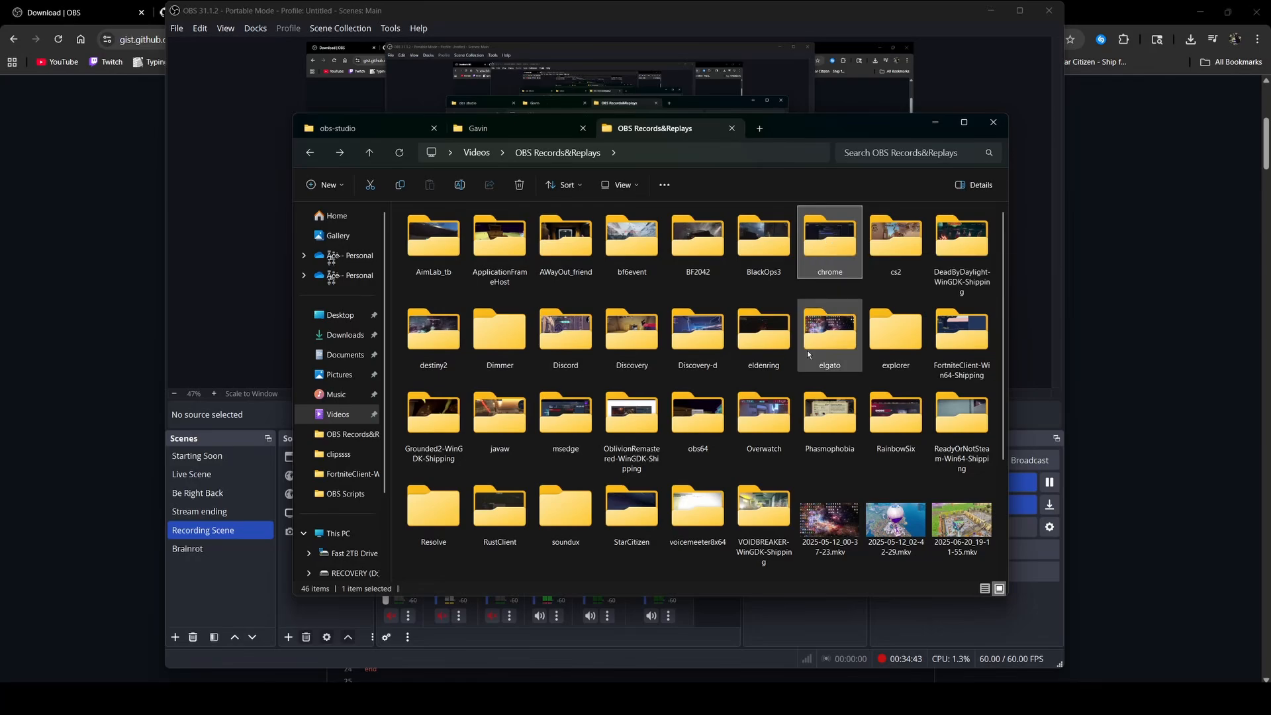
double_click(828, 263)
Play Replay_2025-09-22_17-59-52.mkv in VLC media player, skip ahead through the clip, and close the player
double_click(784, 426)
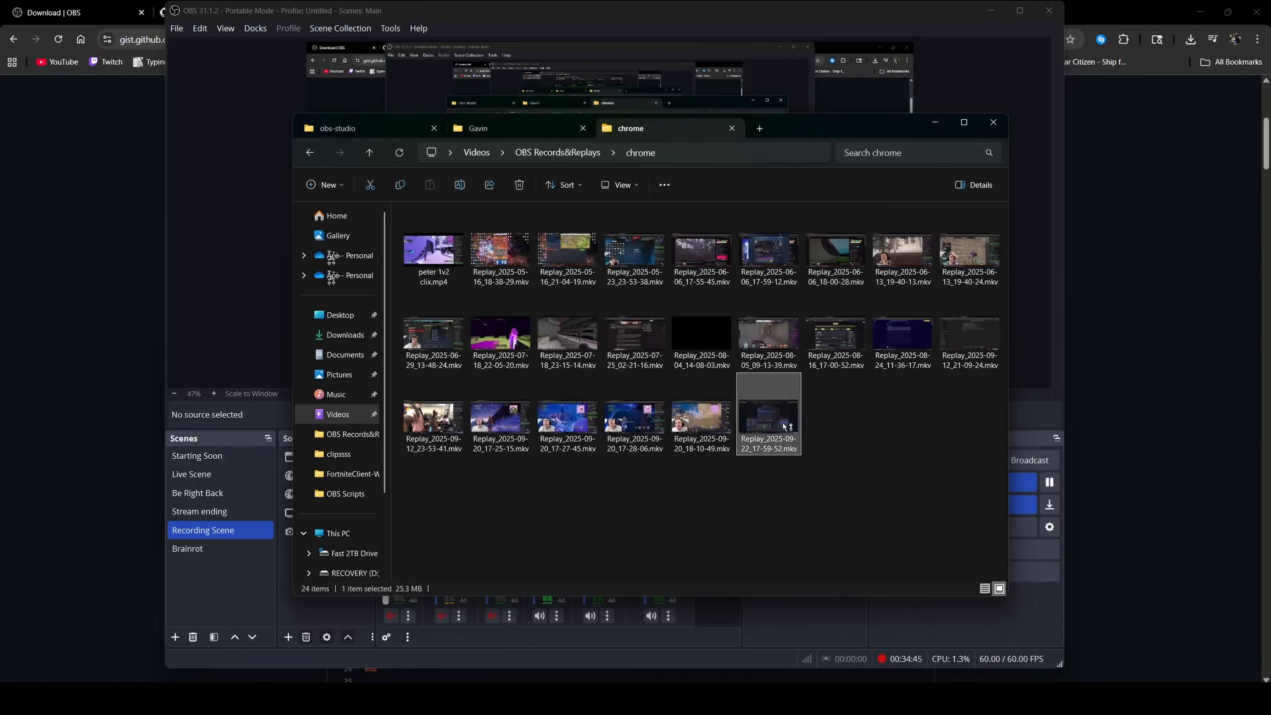
left_click(440, 664)
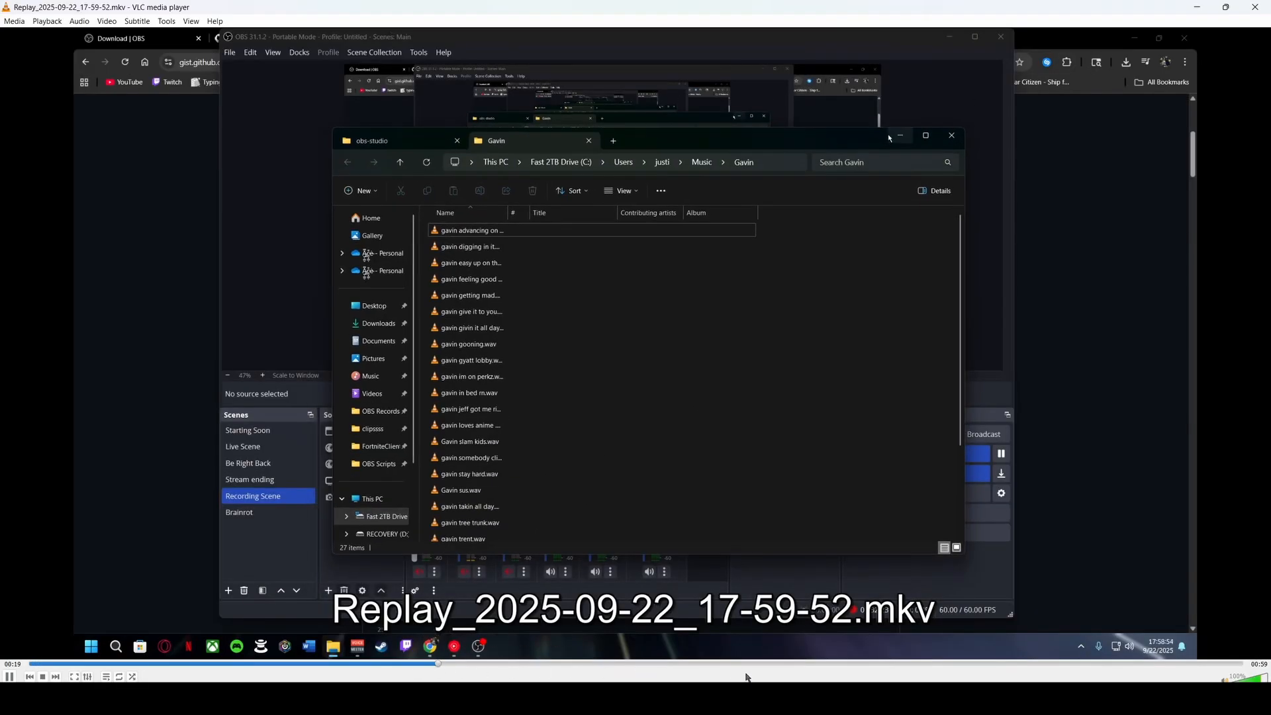
left_click(820, 664)
left_click(980, 665)
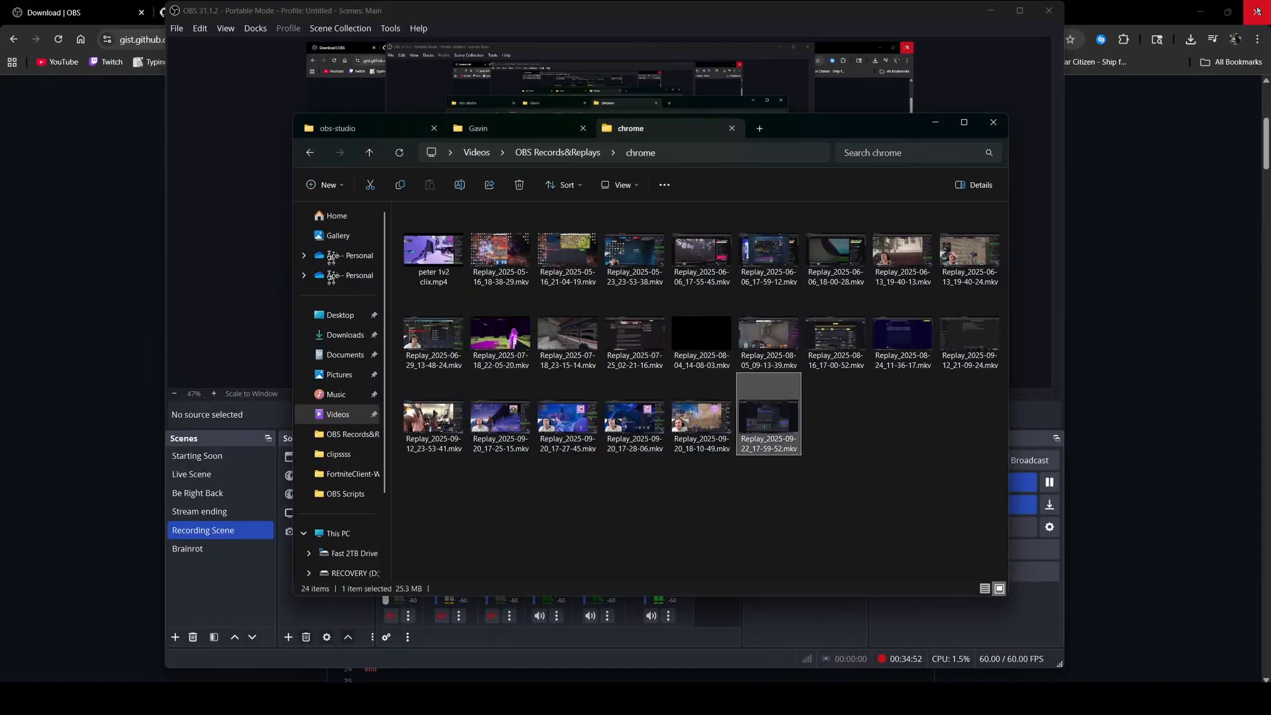
left_click(1258, 8)
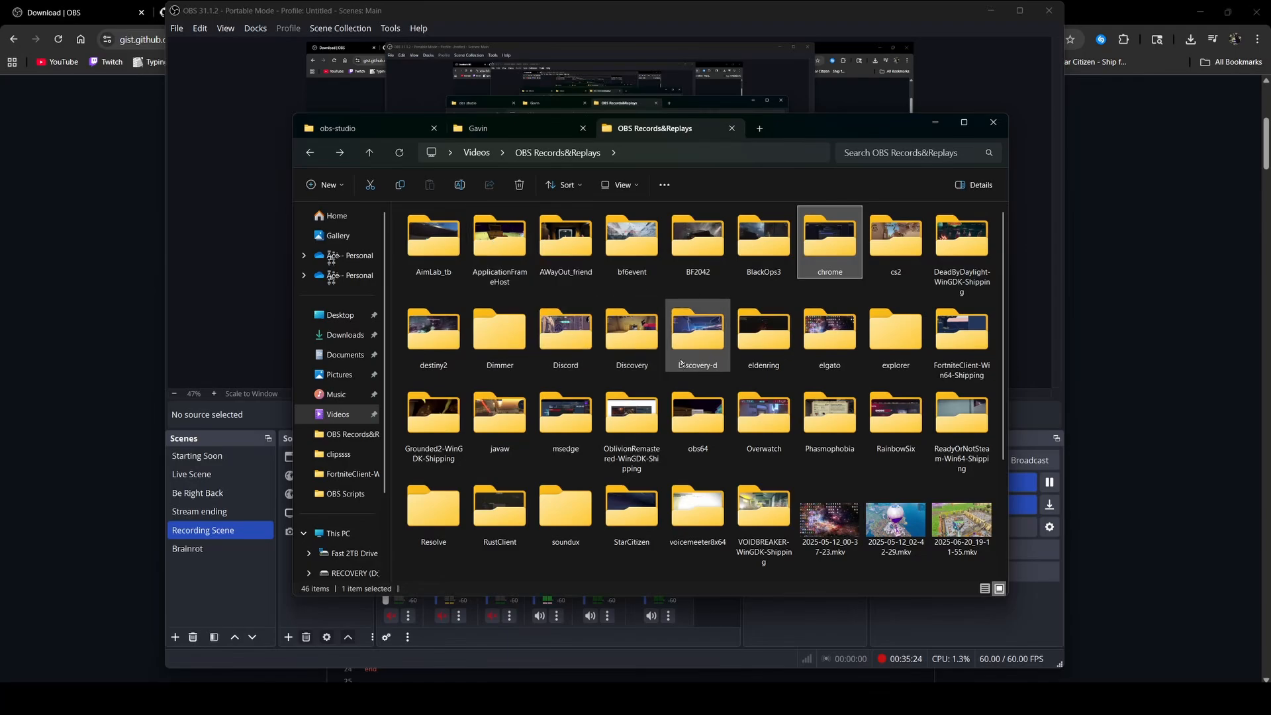
Point out the Discovery-d and Discovery game folders in OBS Records&Replays
left_click(713, 326)
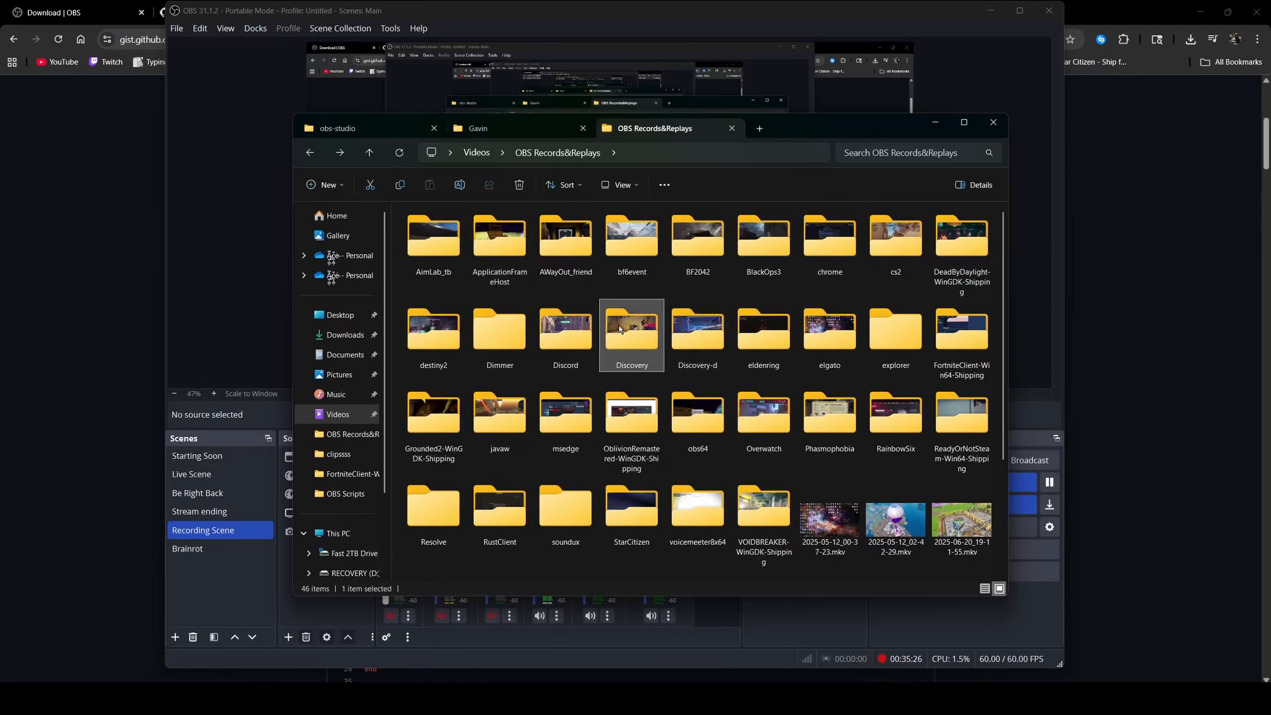
left_click(651, 332)
left_click(468, 237)
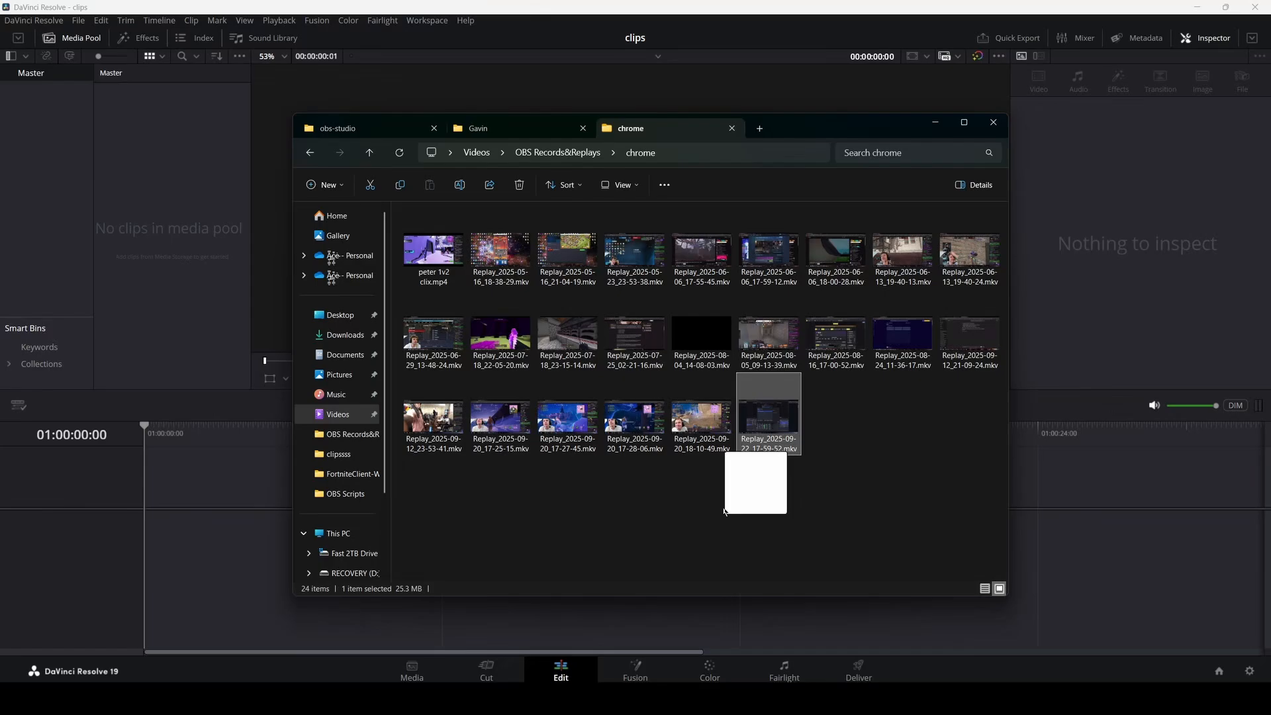
Add Replay_2025-09-22_17-59-52.mkv from the chrome folder to the DaVinci Resolve timeline and look through its separate audio tracks
left_click_drag(755, 515, 145, 505)
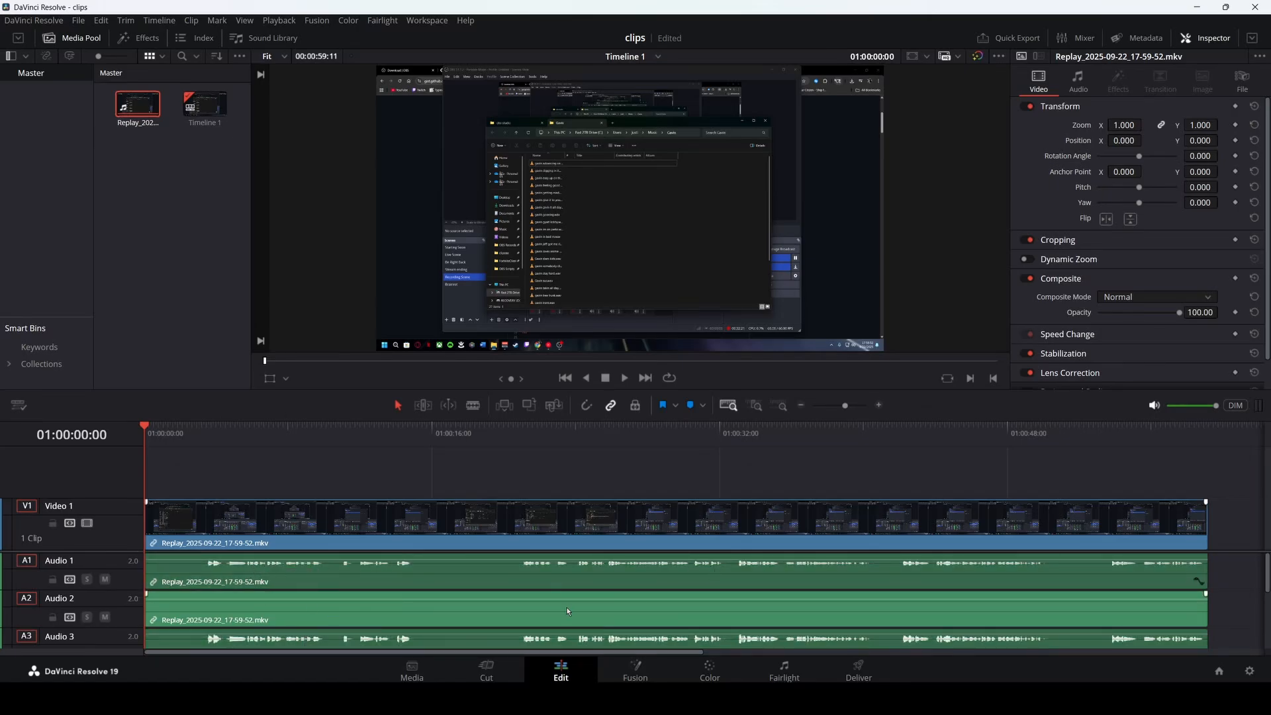
scroll(566, 607, "down", 2)
scroll(567, 608, "up", 2)
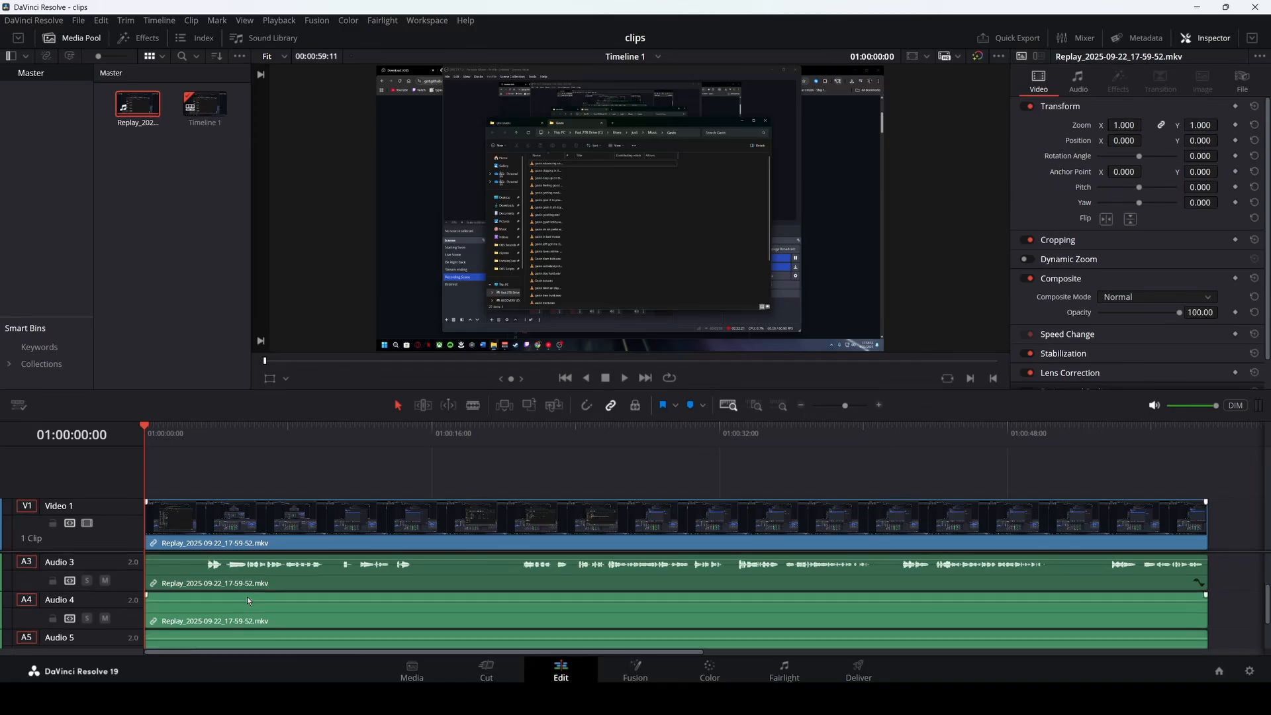
scroll(247, 597, "down", 3)
left_click_drag(255, 621, 249, 627)
scroll(269, 581, "up", 2)
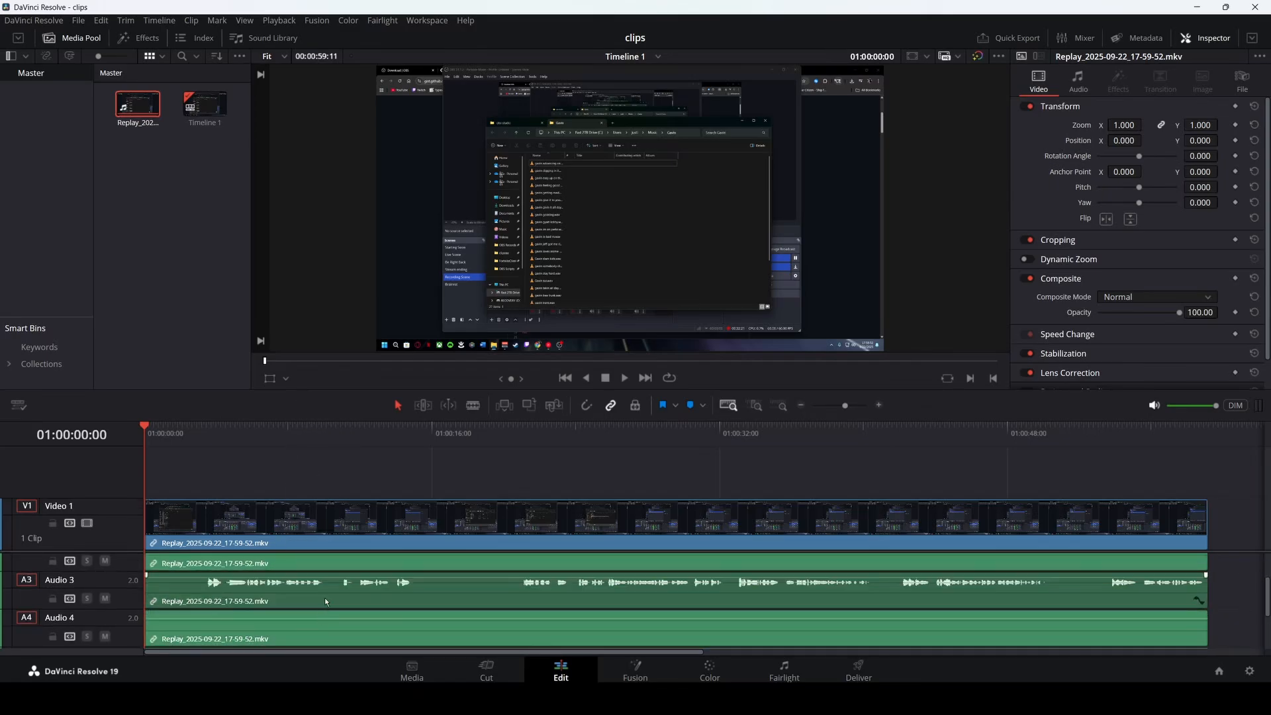
left_click_drag(325, 626, 330, 608)
scroll(345, 599, "up", 2)
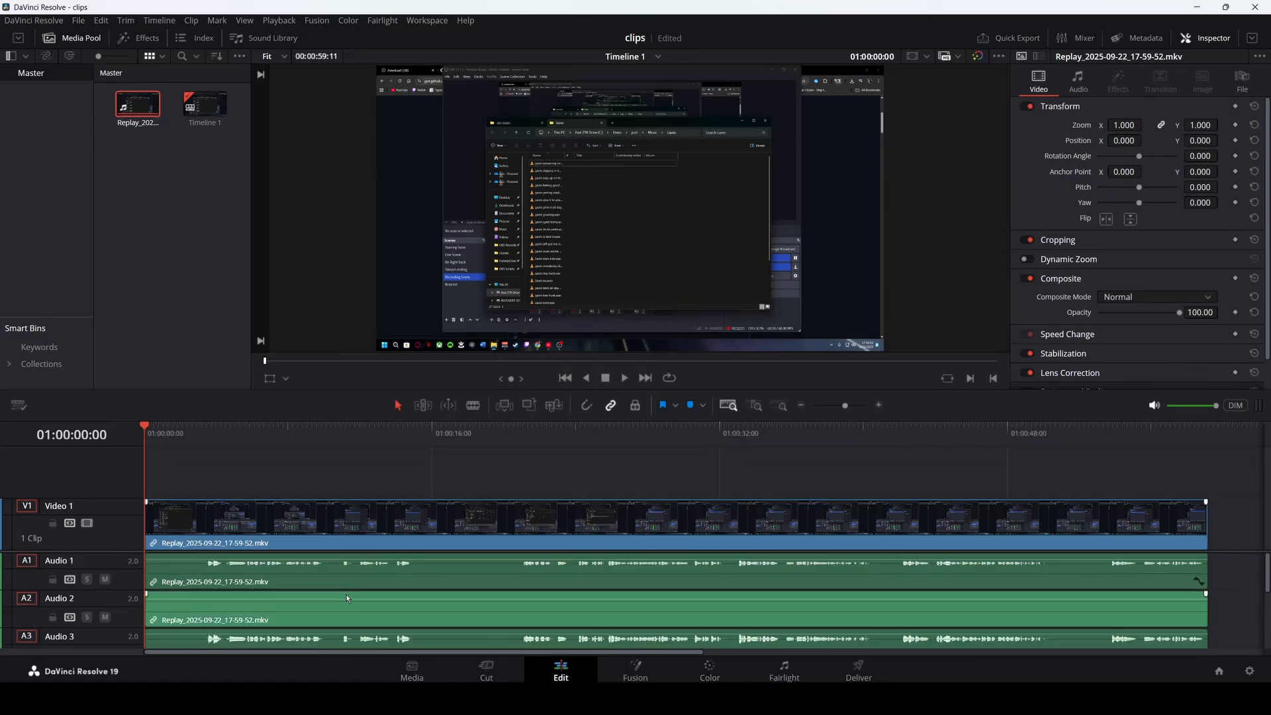
Select the replay clip on the timeline, move the playhead to 01:00:10:25, and examine the audio tracks there
left_click(351, 597)
left_click_drag(340, 525, 323, 523)
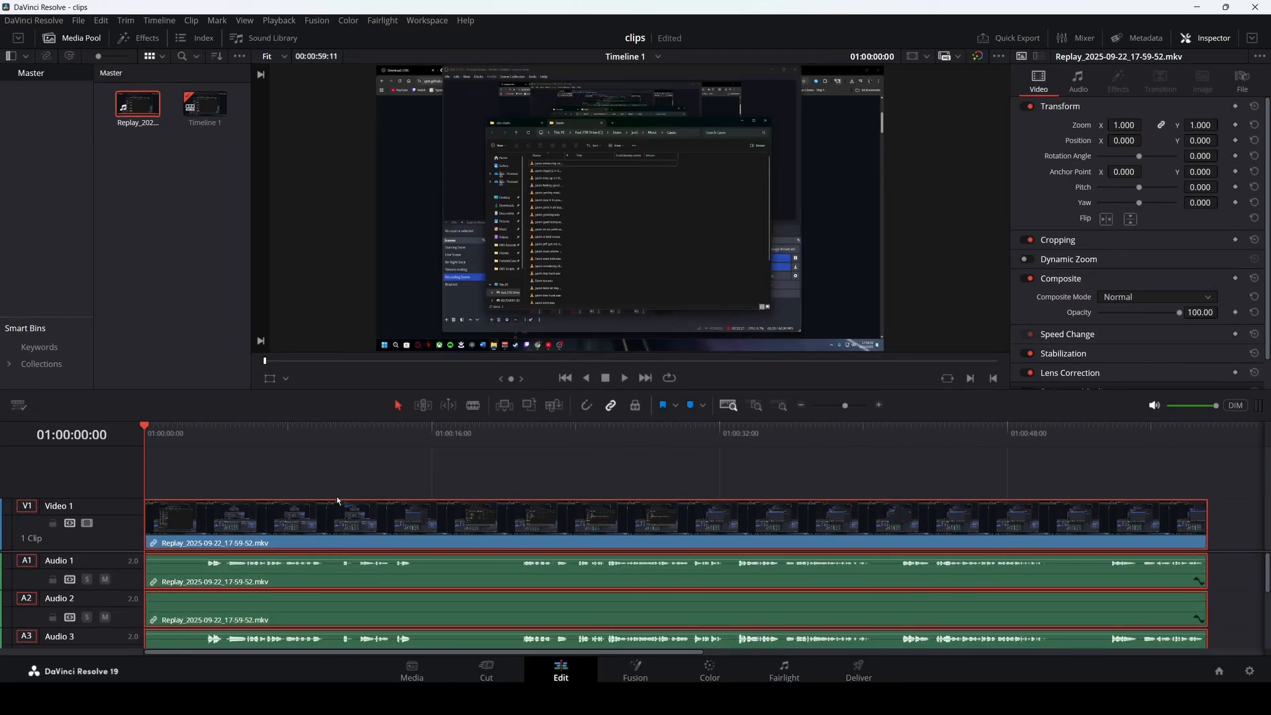
key("ctrl+s")
left_click(331, 432)
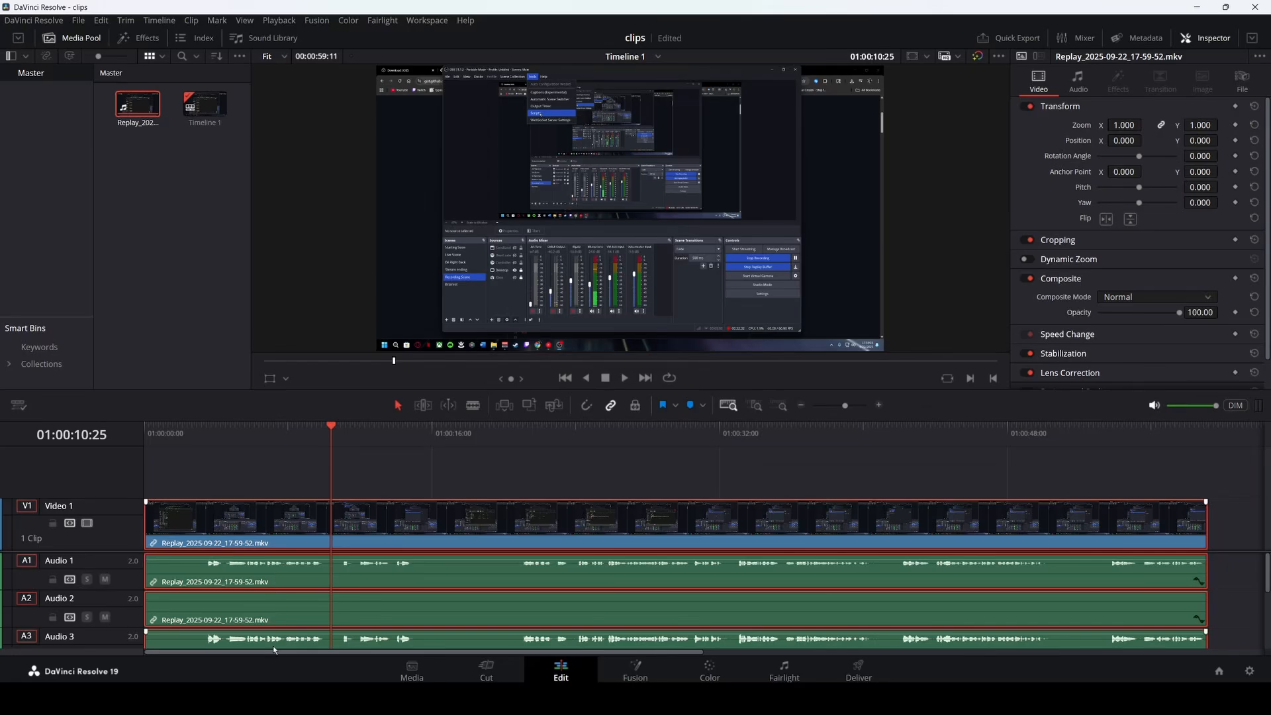
scroll(332, 581, "down", 2)
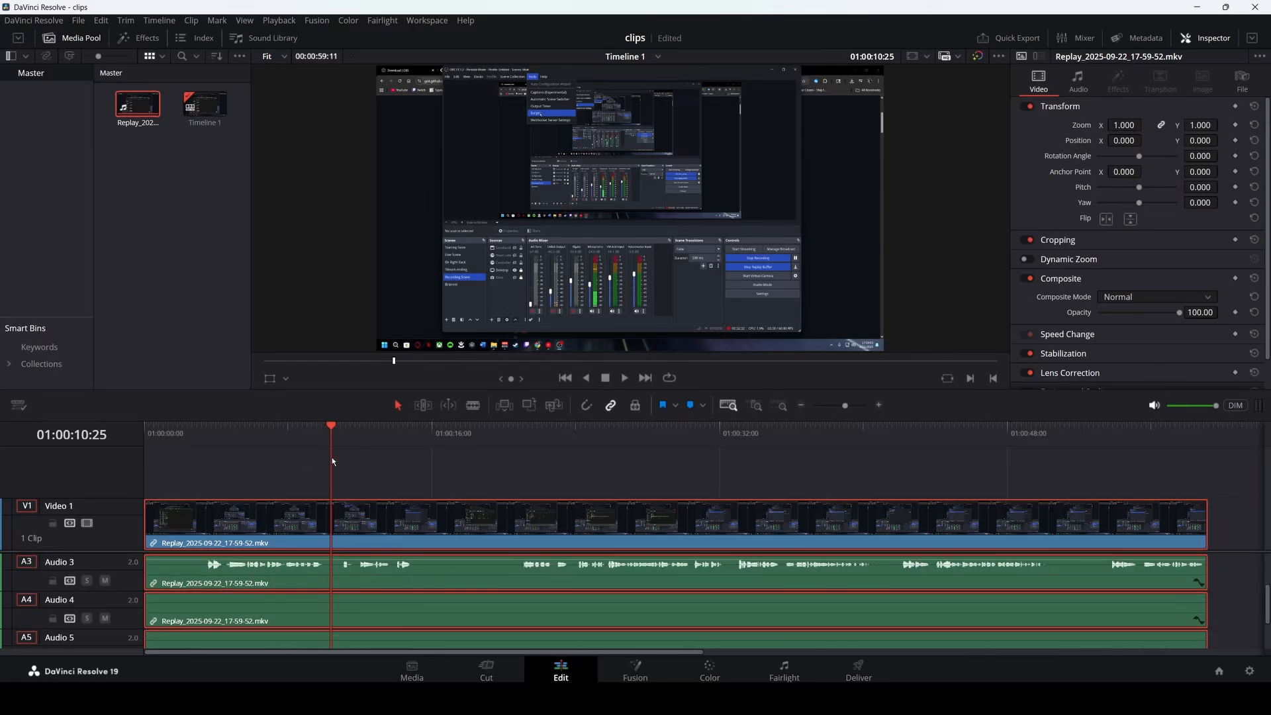
left_click_drag(333, 462, 239, 461)
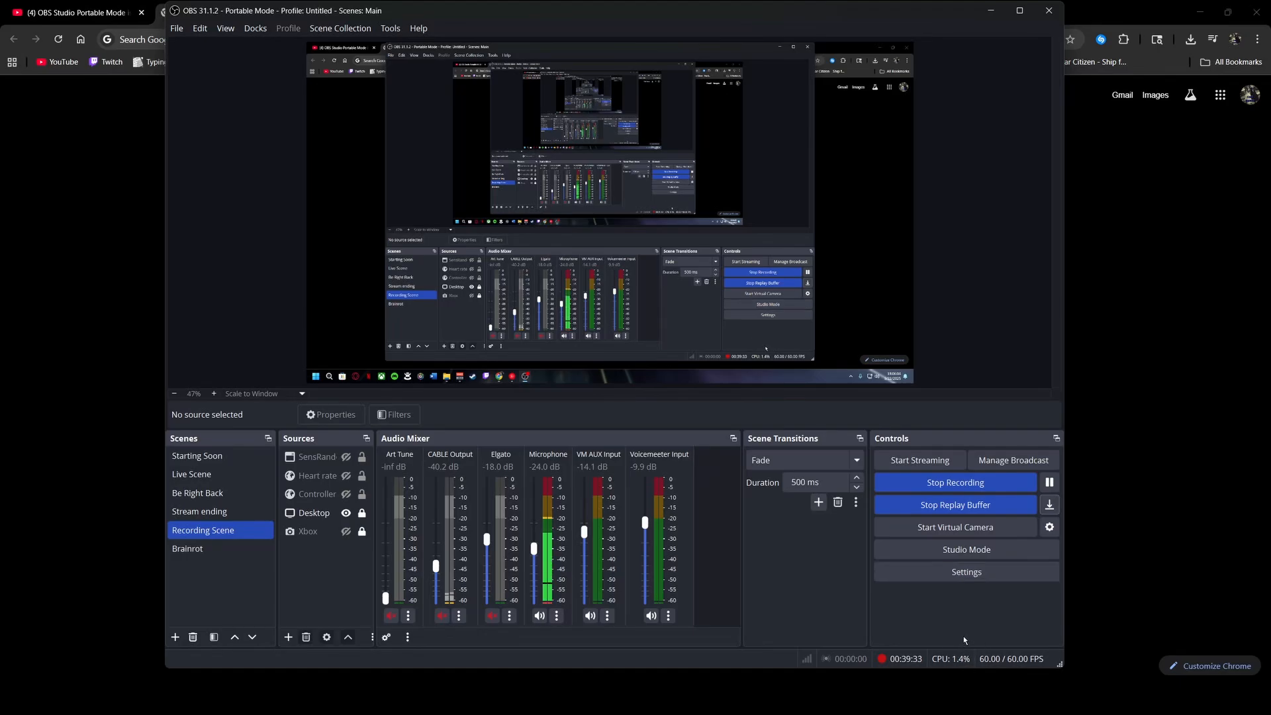
Open Task Manager, examine the resource usage of OBS Studio, and close it
key("ctrl+shift+Escape")
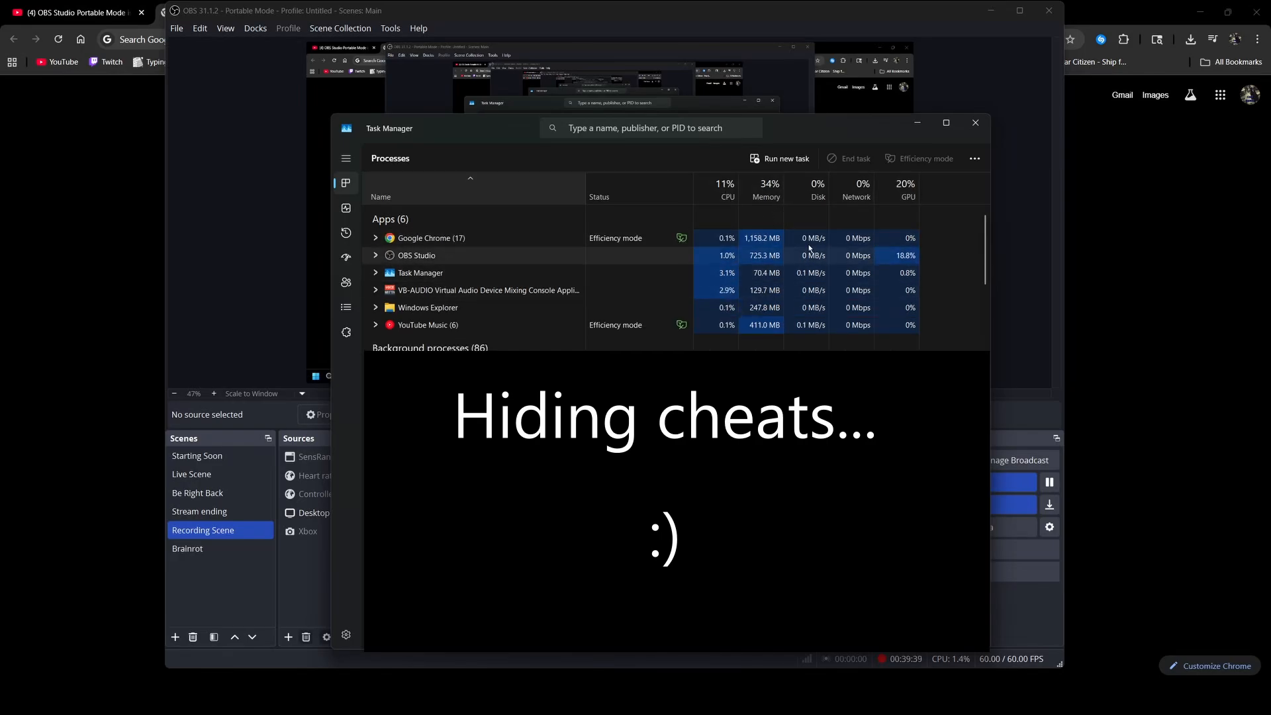
left_click_drag(771, 123, 756, 106)
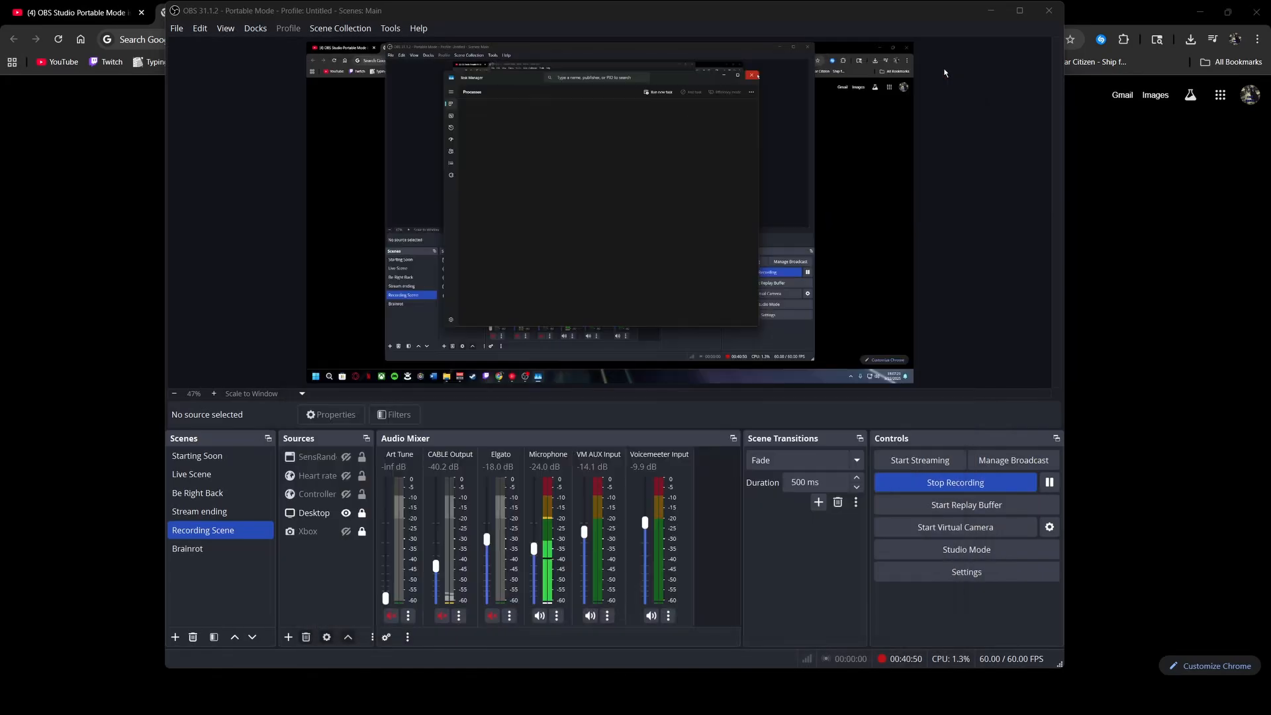
left_click(958, 53)
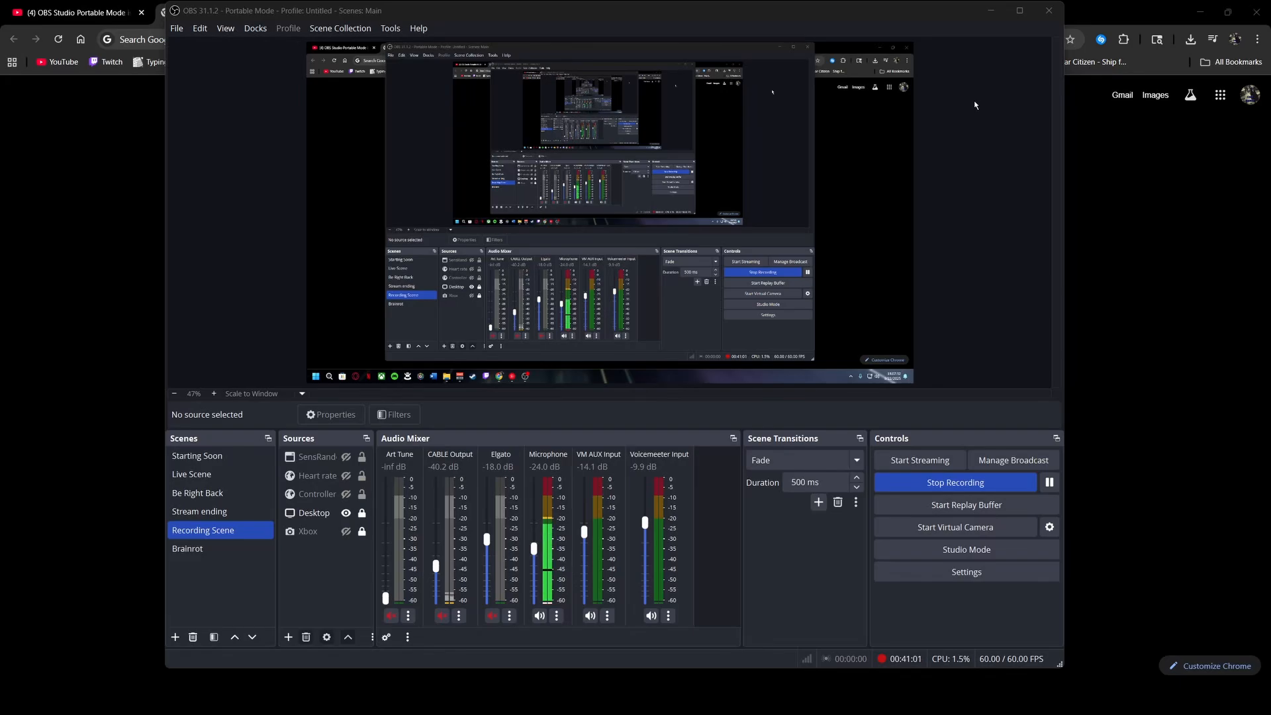
Review the Stream, Appearance and Output settings in OBS Studio, including the recording encoder and audio options, and close the settings
left_click(966, 572)
left_click(383, 171)
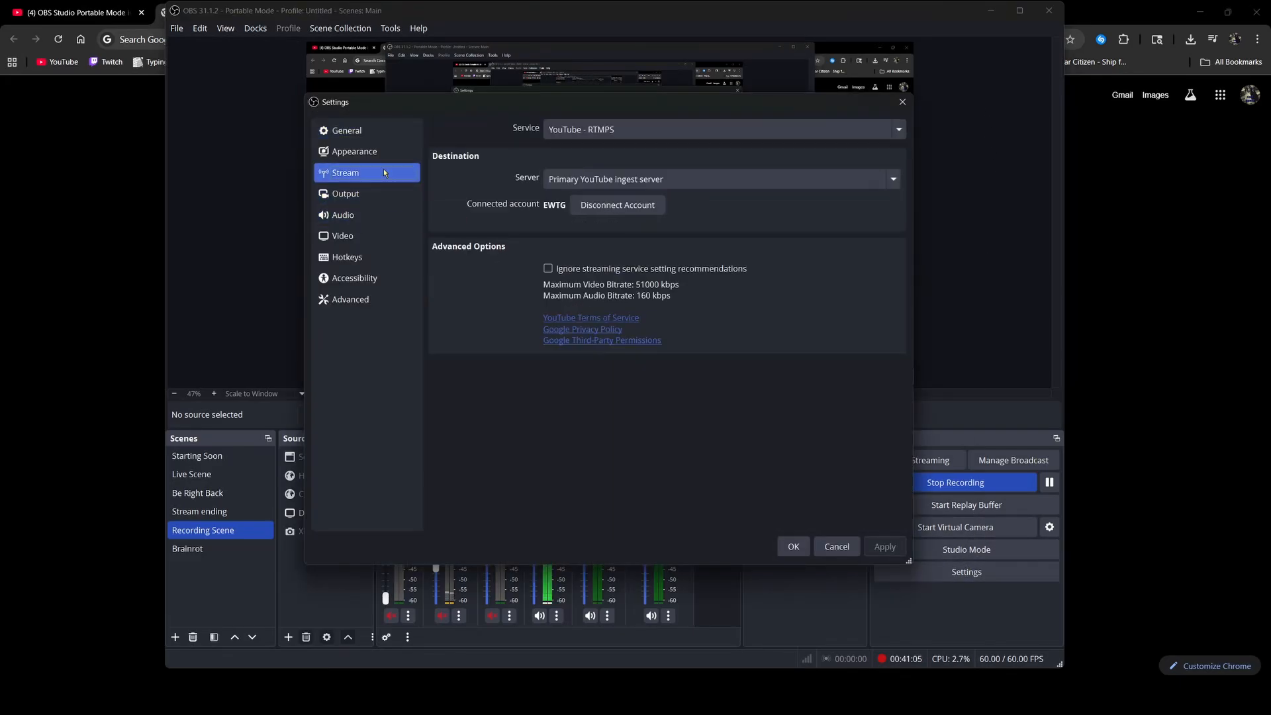
left_click(379, 151)
left_click(374, 194)
left_click(509, 155)
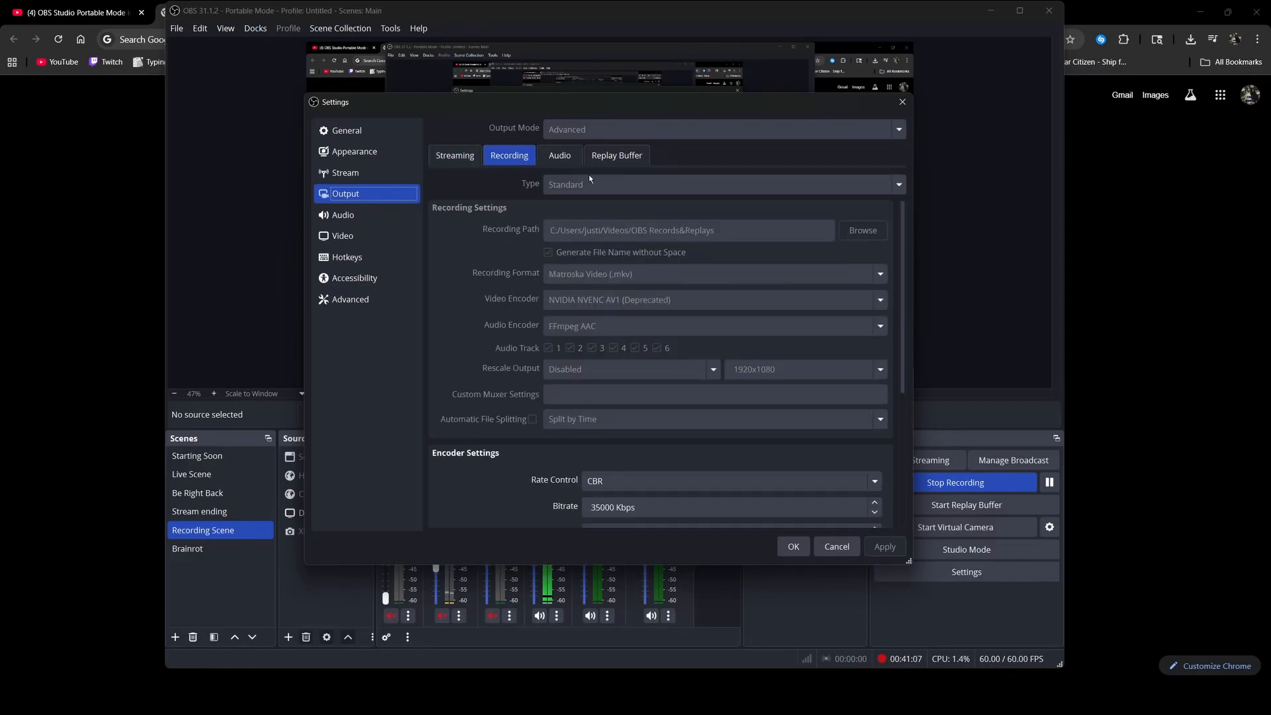
scroll(474, 409, "down", 5)
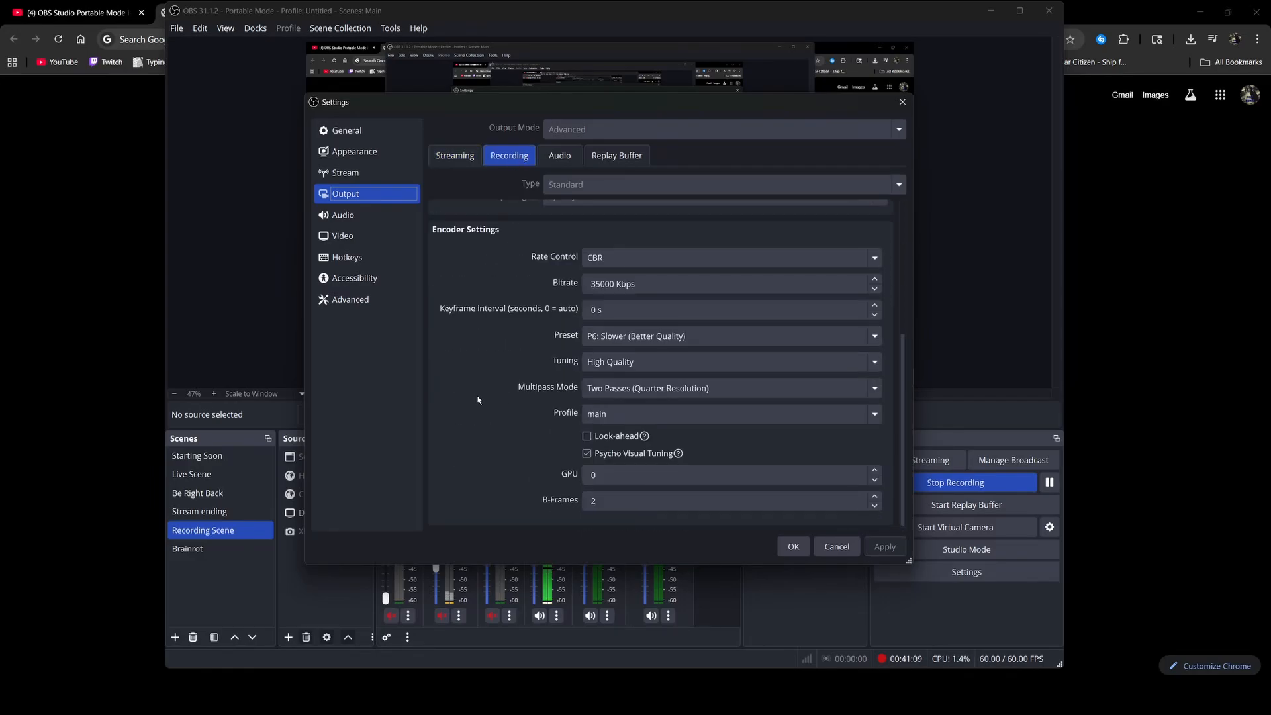
left_click(561, 157)
left_click(902, 101)
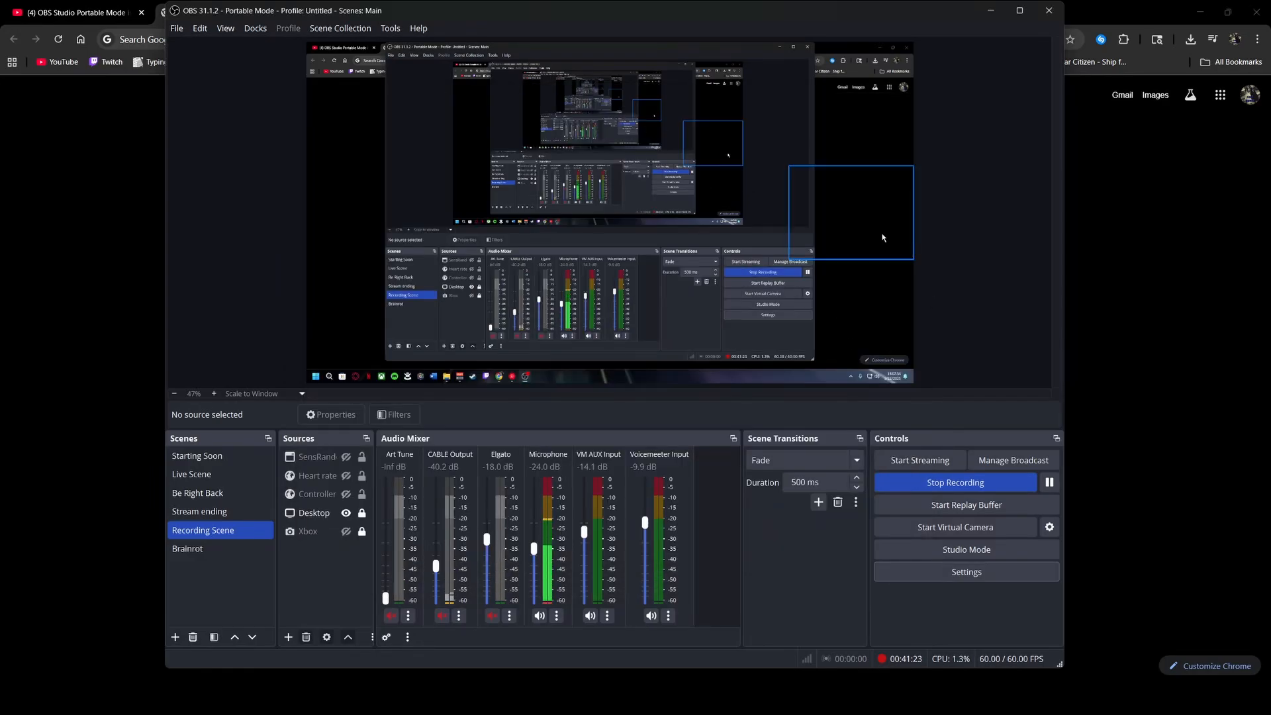